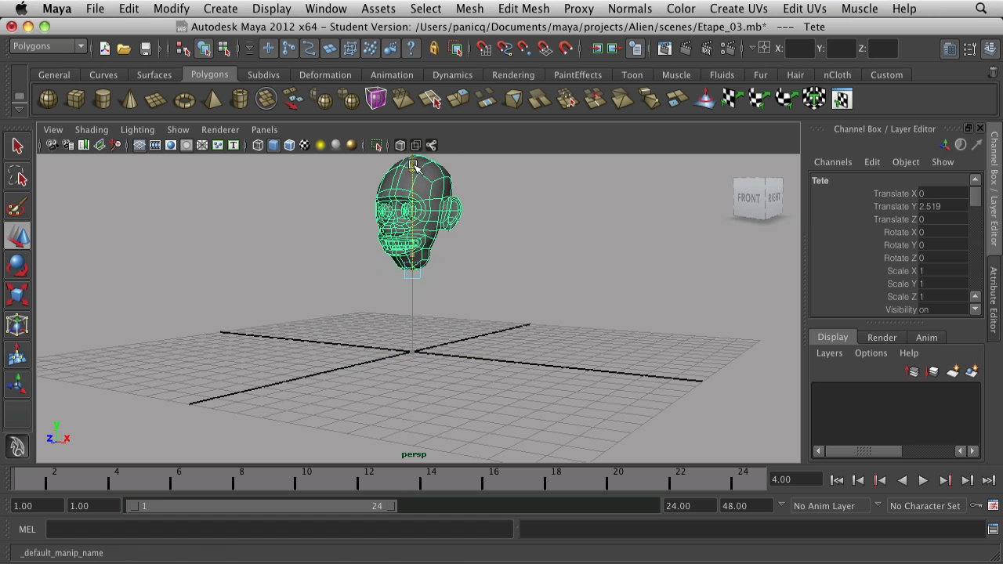
- Deselect the head and create a polygon cube on the grid beneath it
scroll(420, 293, down, 4)
mouse_move(429, 350)
alt+mouse_down()
mouse_move(459, 356)
mouse_move(446, 346)
alt+mouse_up()
click(440, 324)
scroll(430, 372, up, 4)
alt+middle_drag(436, 327, 442, 388)
alt+drag(442, 387, 426, 372)
click(76, 101)
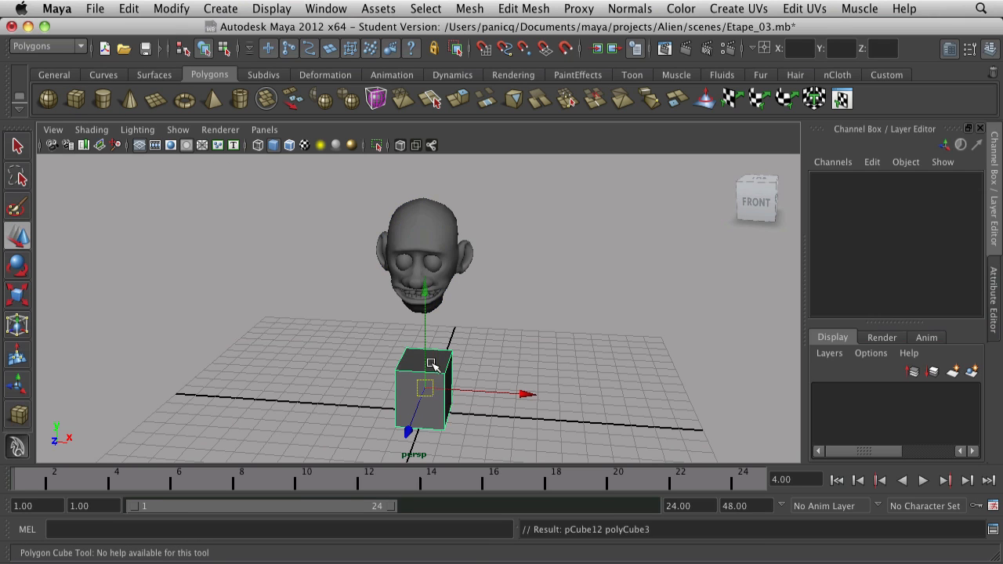
- Switch the new cube to face selection
scroll(479, 406, up, 3)
alt+middle_drag(460, 381, 442, 321)
scroll(459, 352, up, 8)
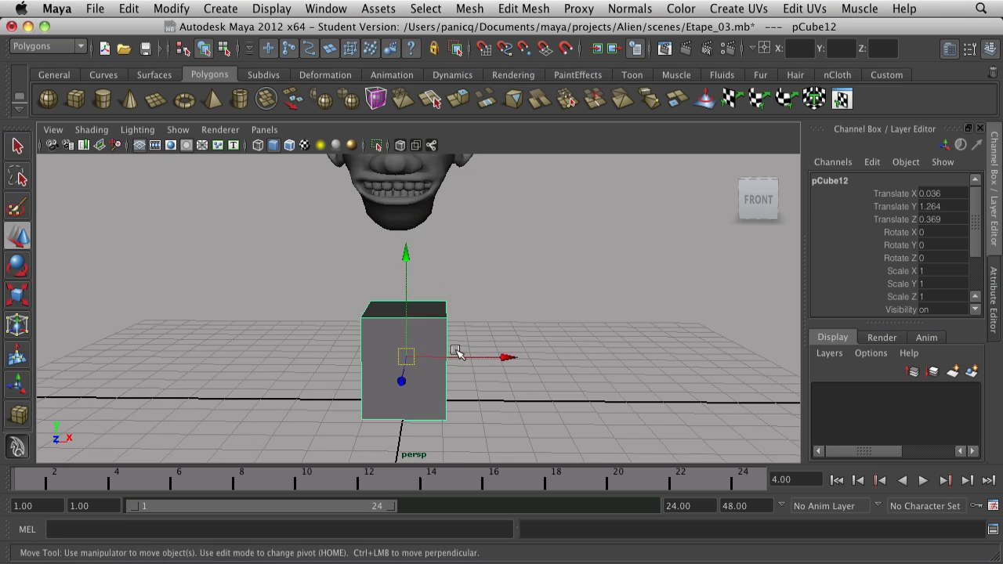
alt+drag(417, 374, 387, 382)
right_click(406, 328)
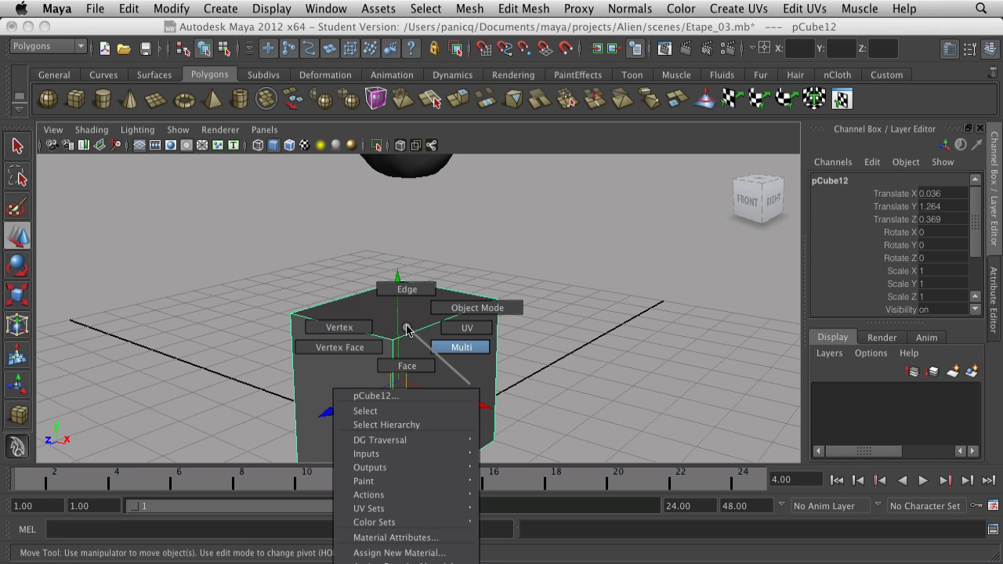
click(406, 366)
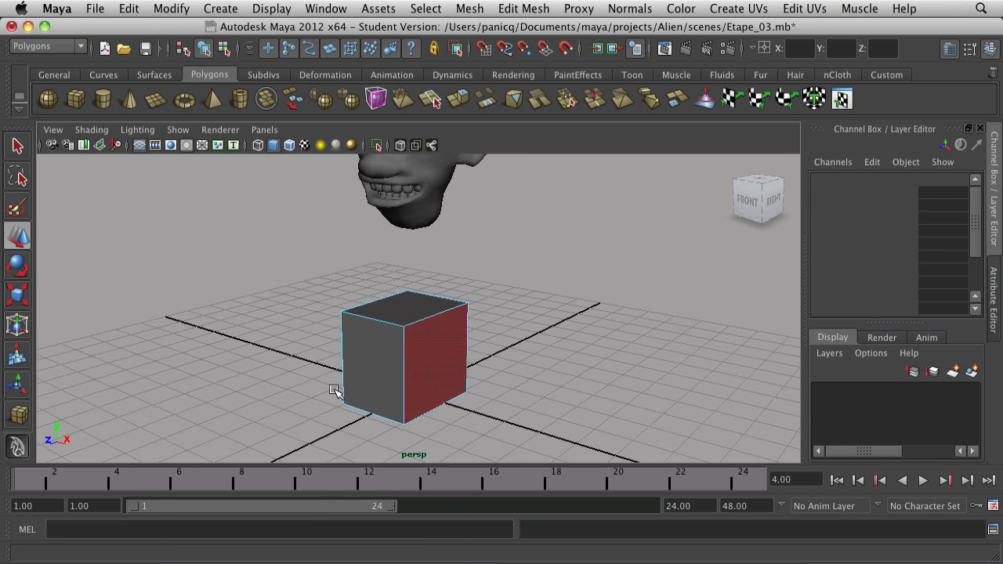
alt+drag(365, 382, 494, 389)
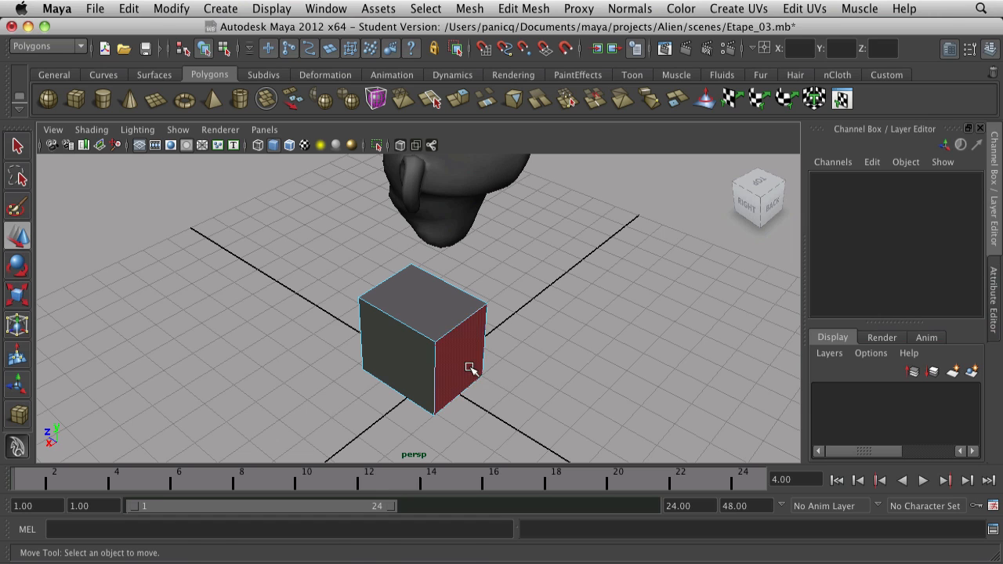
click(468, 368)
click(475, 351)
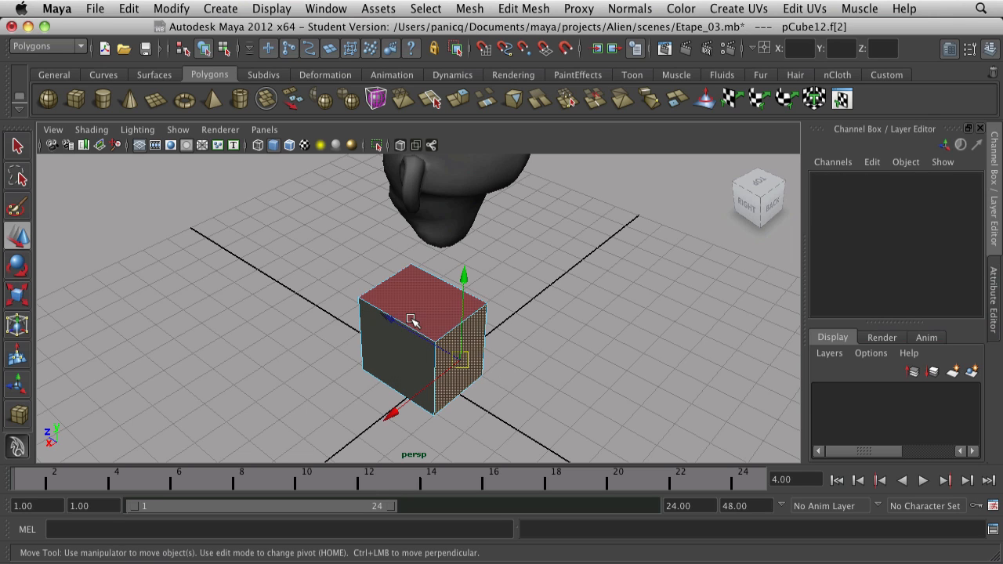
drag(409, 380, 380, 313)
click(490, 405)
alt+drag(491, 405, 555, 415)
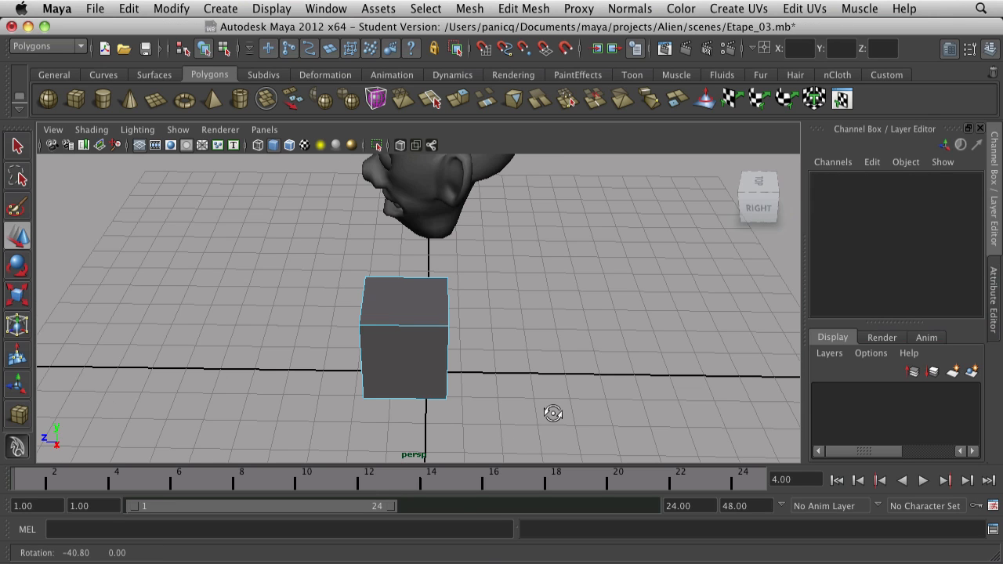
- Scale the cube's top face down to taper the shape and preview it smoothed
click(413, 292)
key(e)
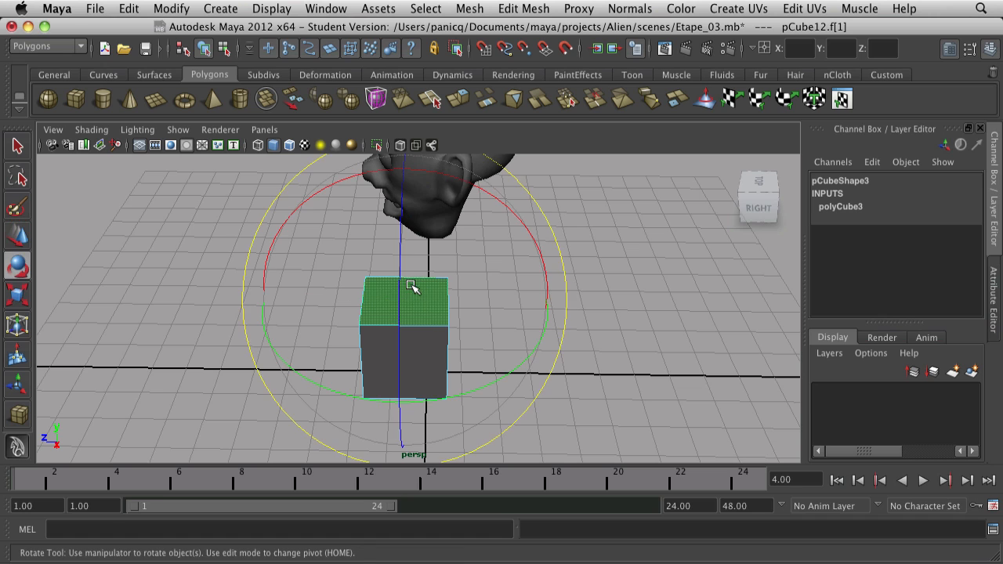
key(r)
drag(405, 298, 488, 376)
key(3)
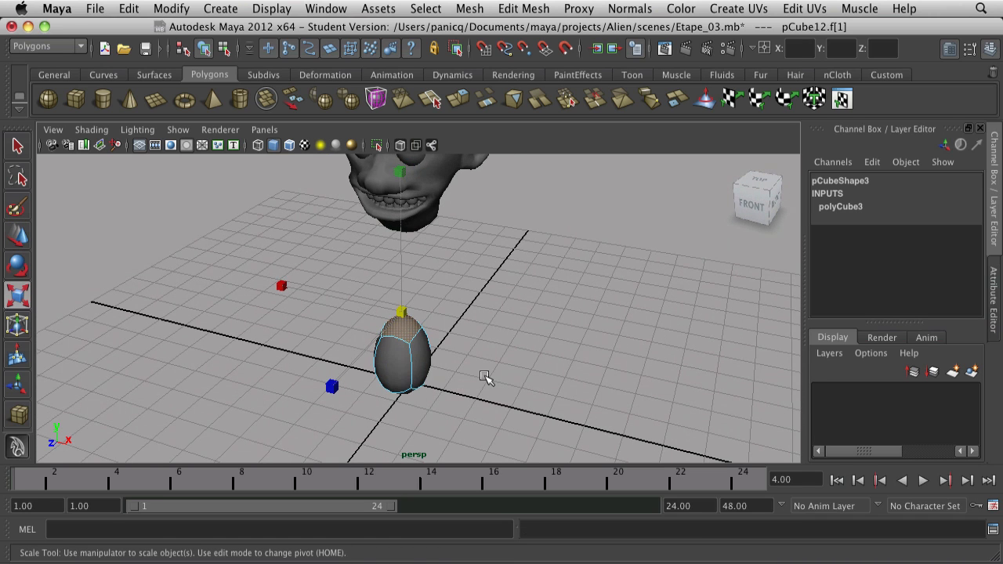
key(1)
- Extrude the tapered shape's top face outward to about 1.2 times its size, then extrude it upward to form a rim
scroll(484, 378, up, 5)
scroll(481, 373, down, 2)
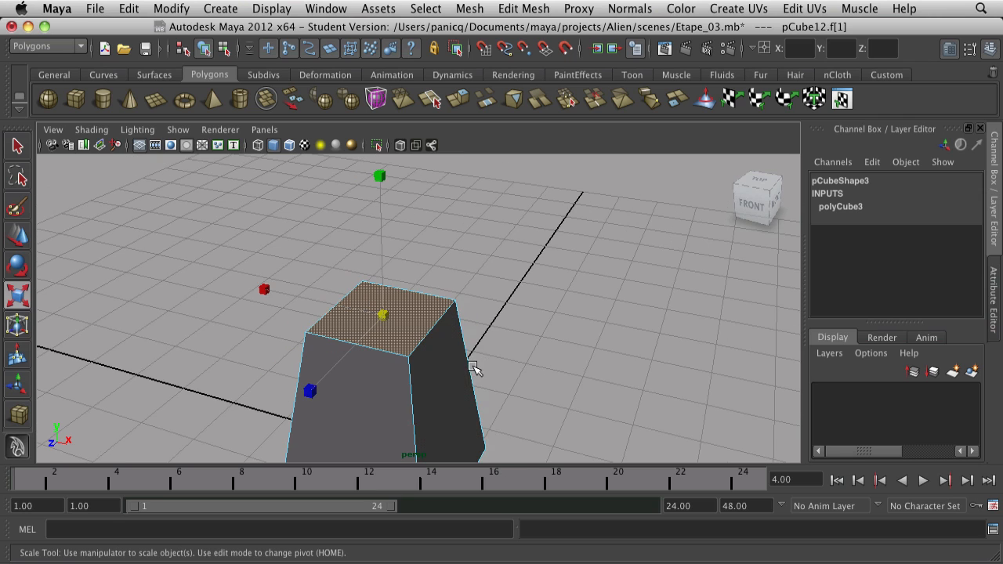
click(457, 99)
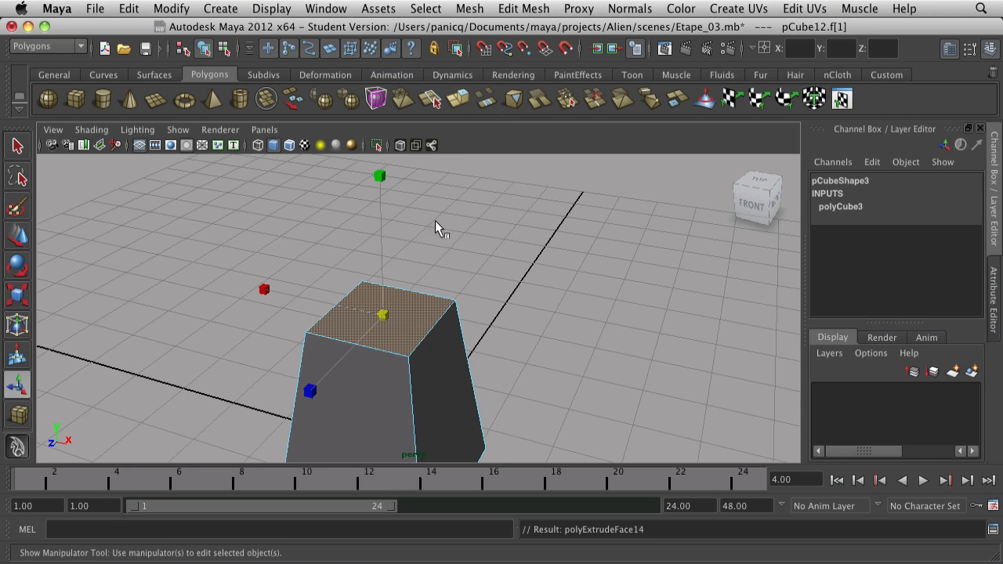
drag(437, 259, 451, 247)
drag(519, 345, 553, 358)
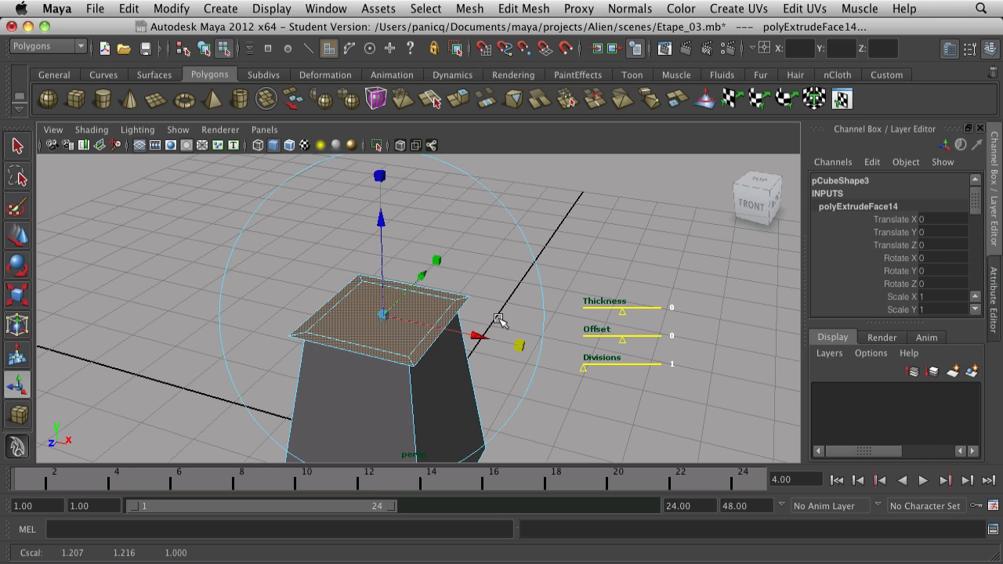
drag(382, 225, 384, 202)
key(g)
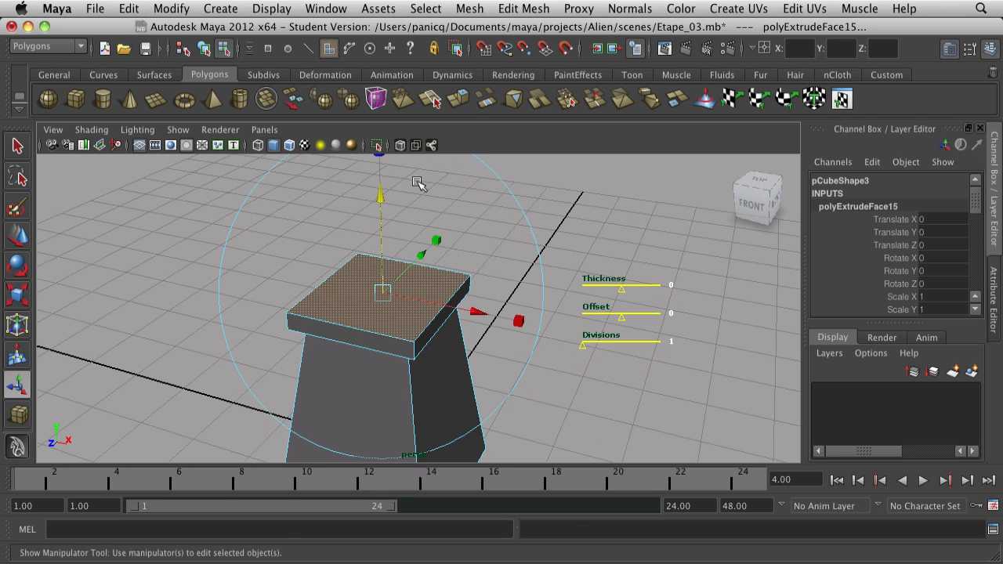
- Extrude the rim's top face inward with an offset, then extrude it downward to hollow the opening, and preview the result smoothed
key(g)
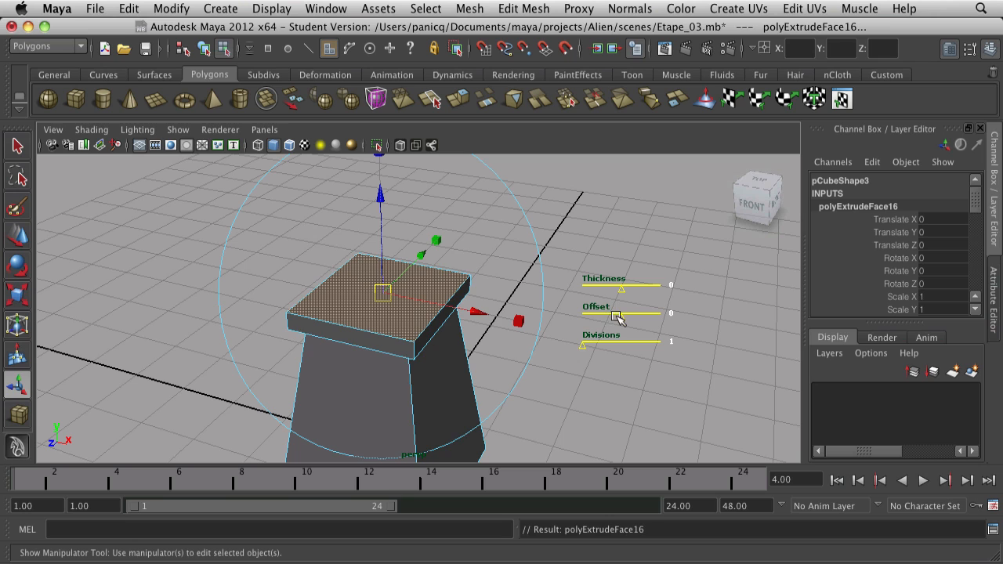
mouse_move(616, 316)
mouse_down()
mouse_move(633, 314)
mouse_move(618, 315)
mouse_up()
key(g)
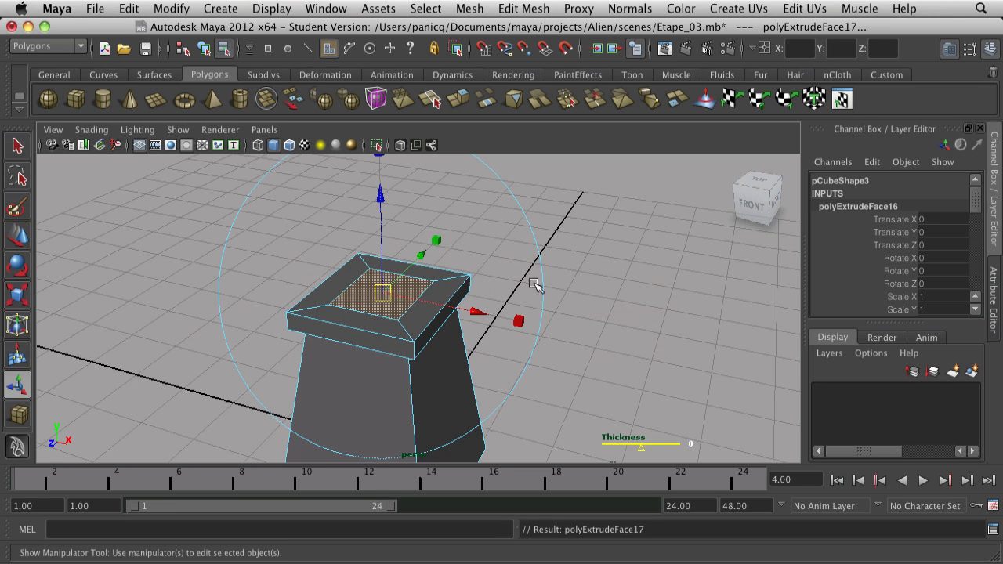
drag(378, 191, 385, 227)
key(t)
click(528, 222)
scroll(529, 226, down, 2)
key(3)
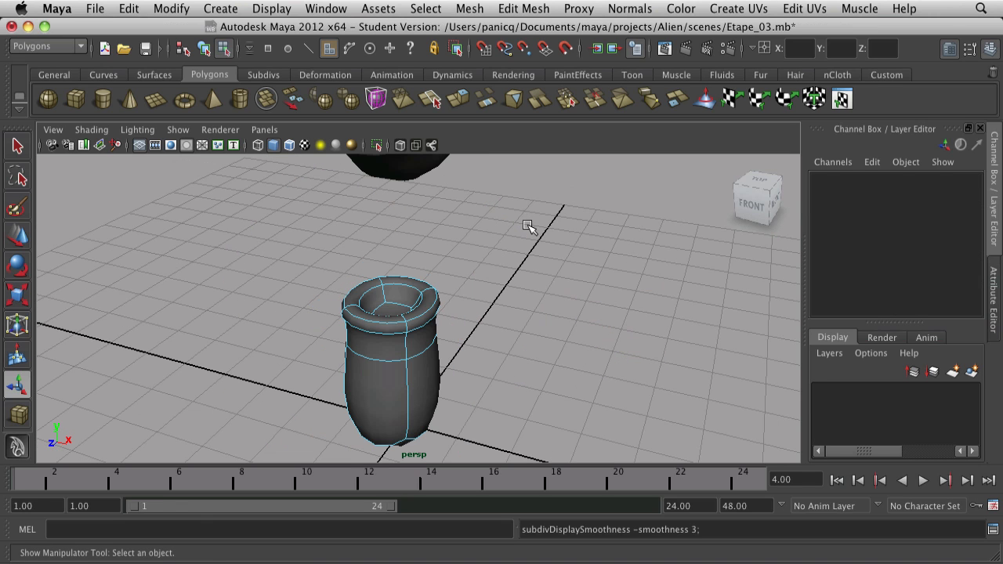
alt+drag(531, 222, 359, 329)
key(1)
- Insert a horizontal edge loop around the tapered body just below the rim
scroll(377, 324, up, 5)
alt+drag(440, 365, 408, 368)
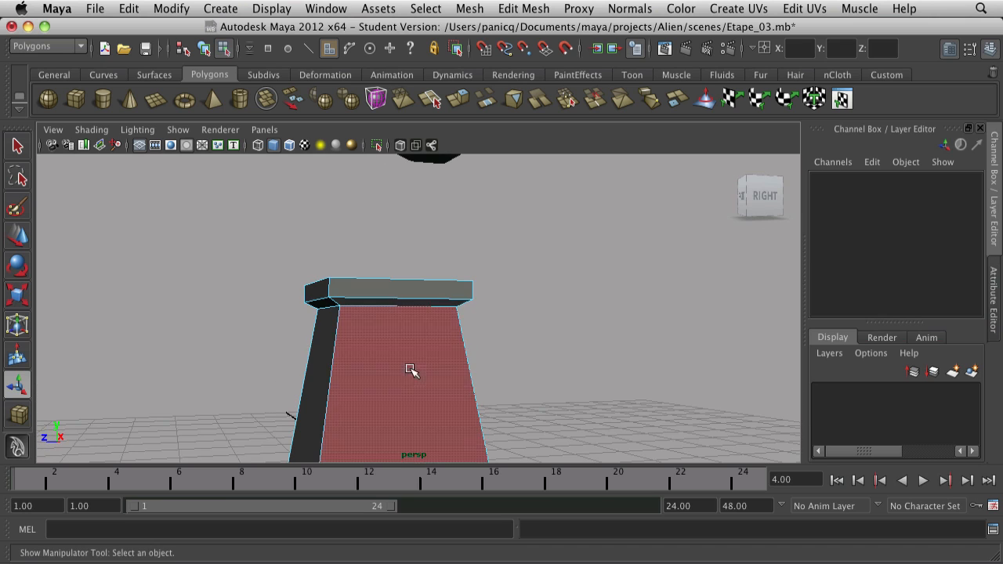
click(535, 7)
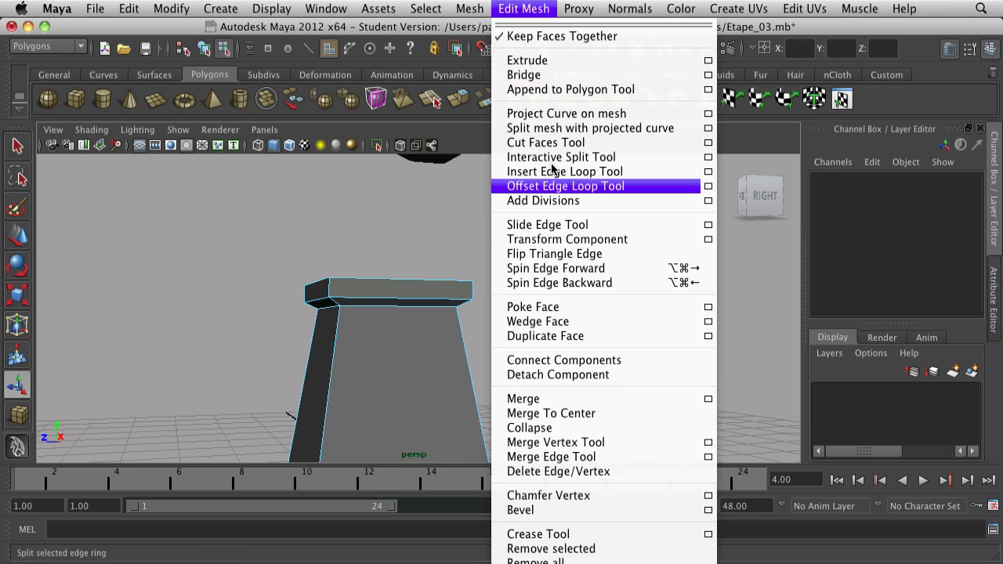
click(550, 172)
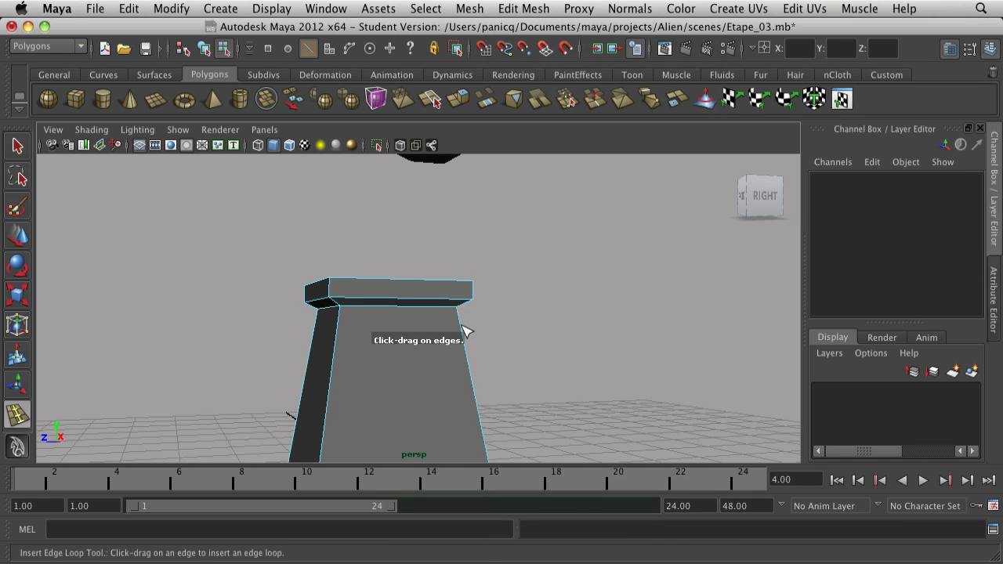
click(465, 318)
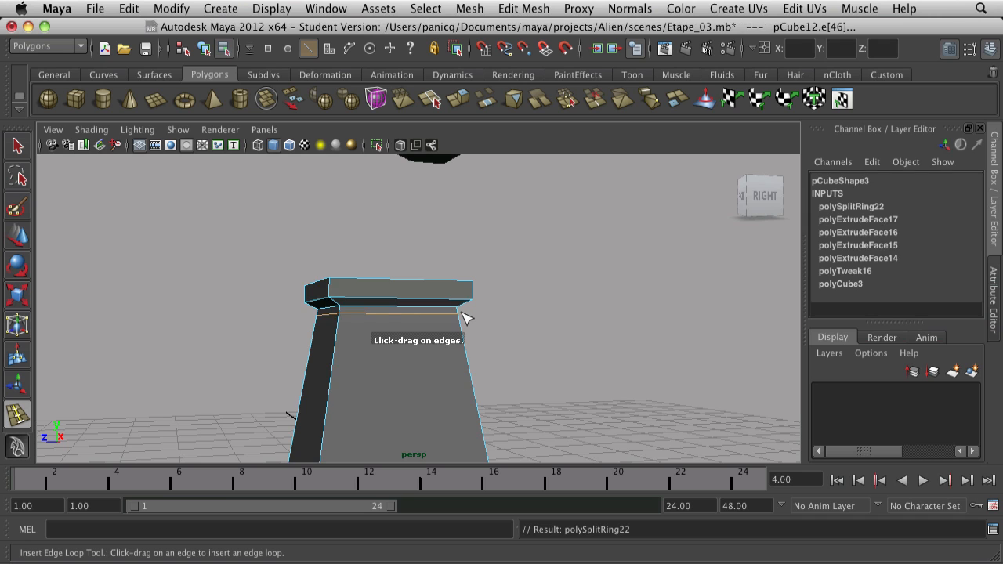
- Preview the mesh smoothed and insert a vertical edge loop down the middle of its front
key(3)
alt+drag(429, 338, 467, 371)
scroll(421, 354, up, 3)
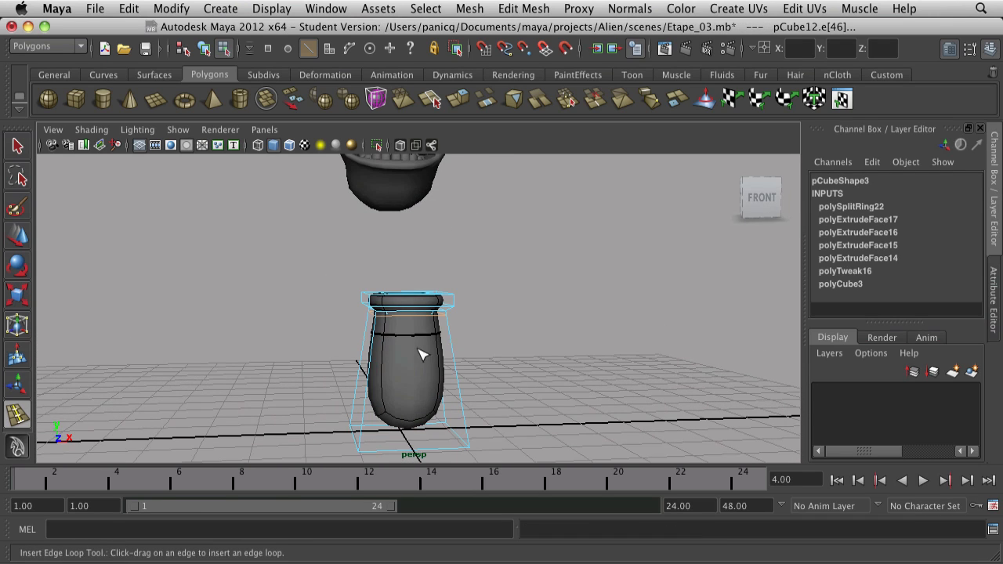
alt+drag(416, 443, 400, 325)
click(408, 312)
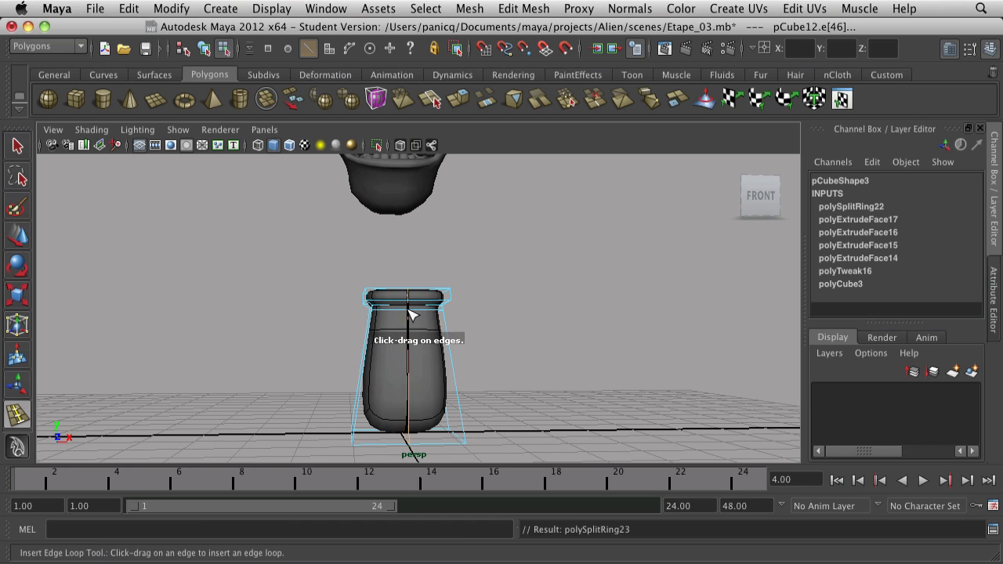
- Insert two horizontal edge loops around the body, one in the upper half and one near the base, and end with the unsmoothed display
alt+drag(537, 318, 461, 376)
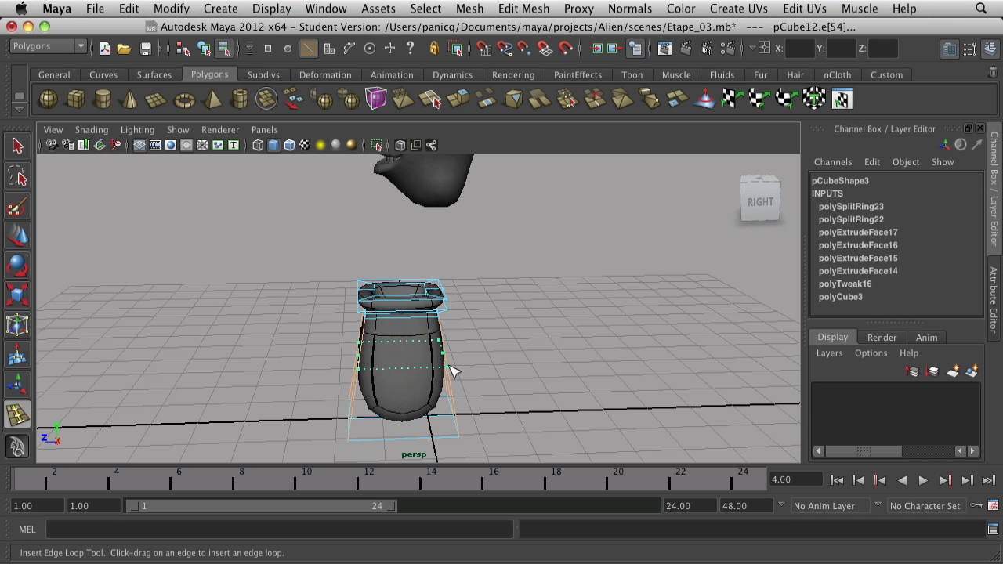
click(452, 348)
click(453, 387)
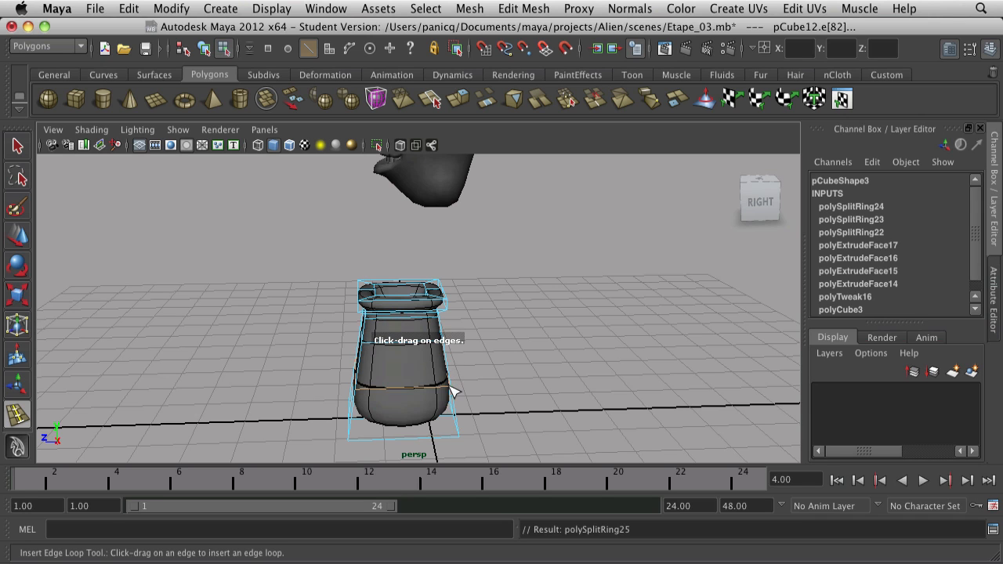
alt+drag(485, 427, 549, 432)
key(1)
key(3)
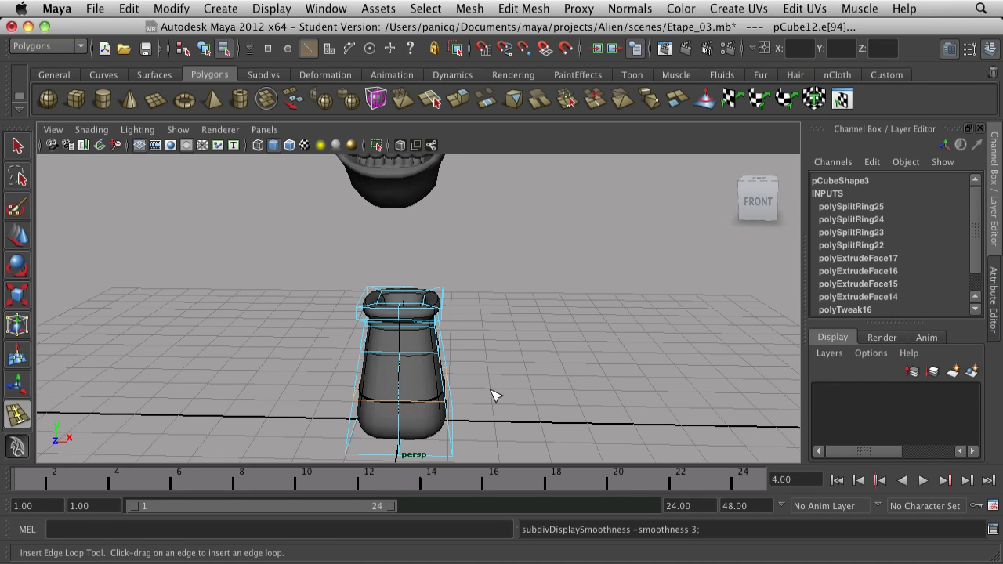
key(1)
right_drag(409, 357, 336, 352)
scroll(464, 314, down, 3)
key(w)
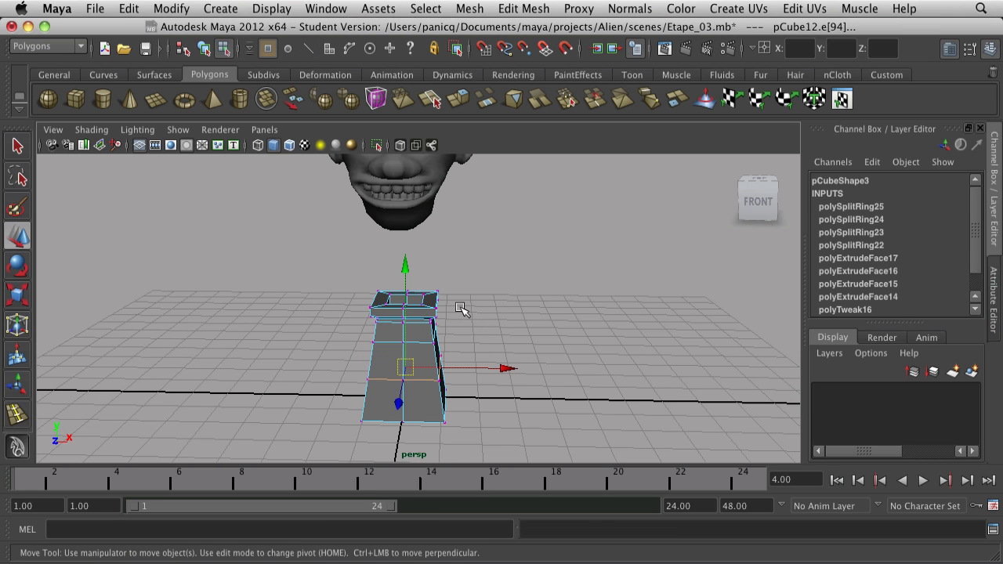
drag(756, 188, 753, 213)
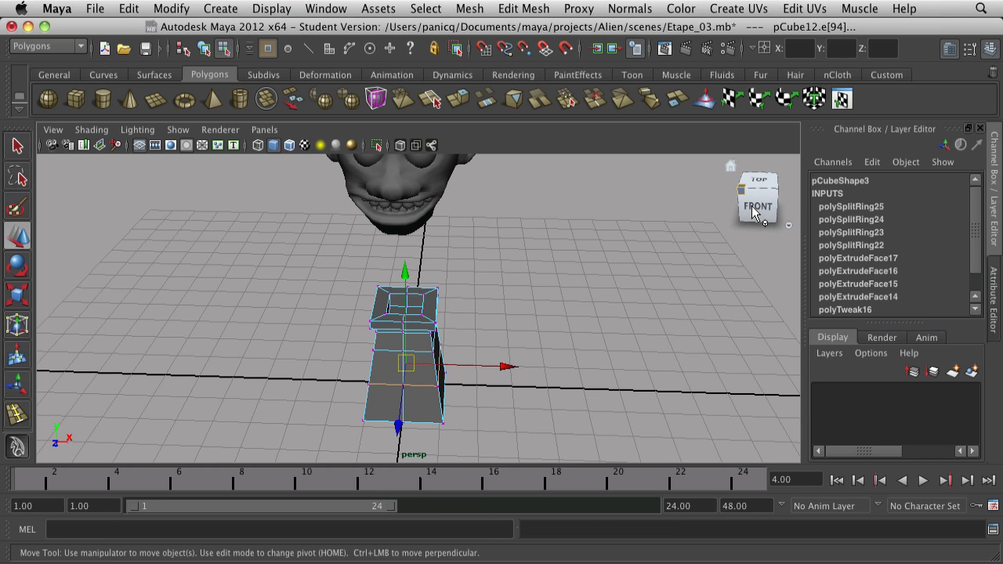
click(760, 182)
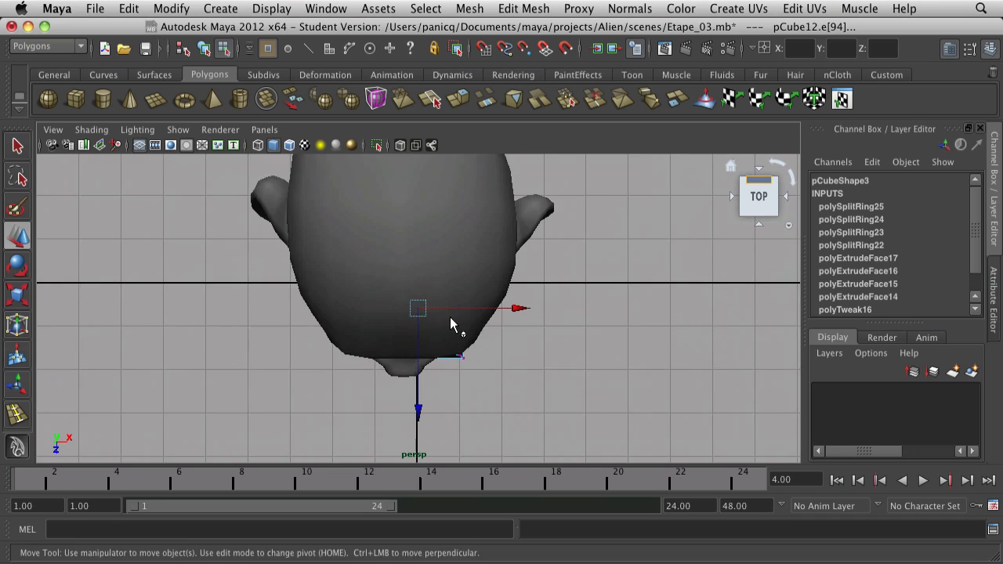
right_click(440, 330)
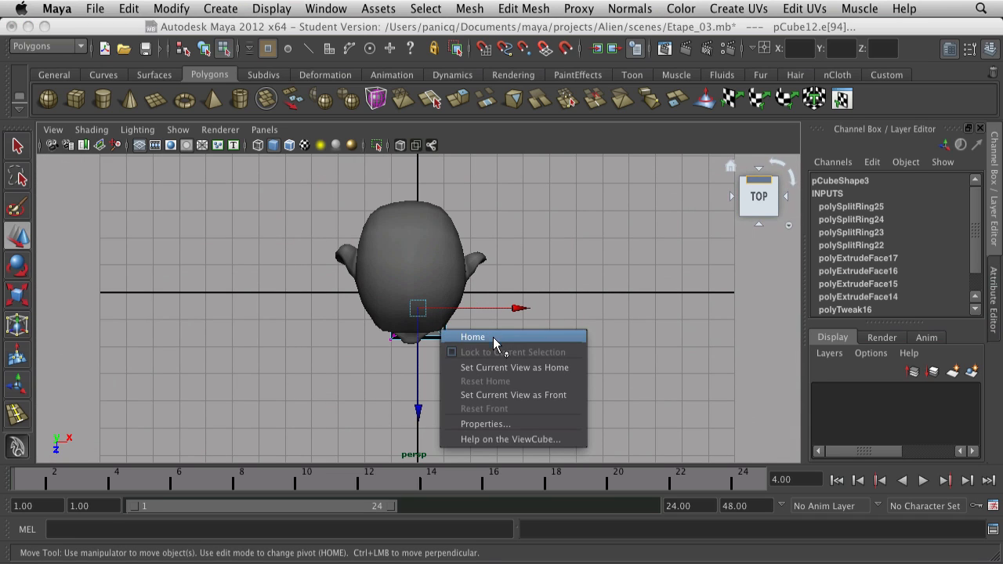
click(430, 340)
click(440, 334)
right_click(437, 335)
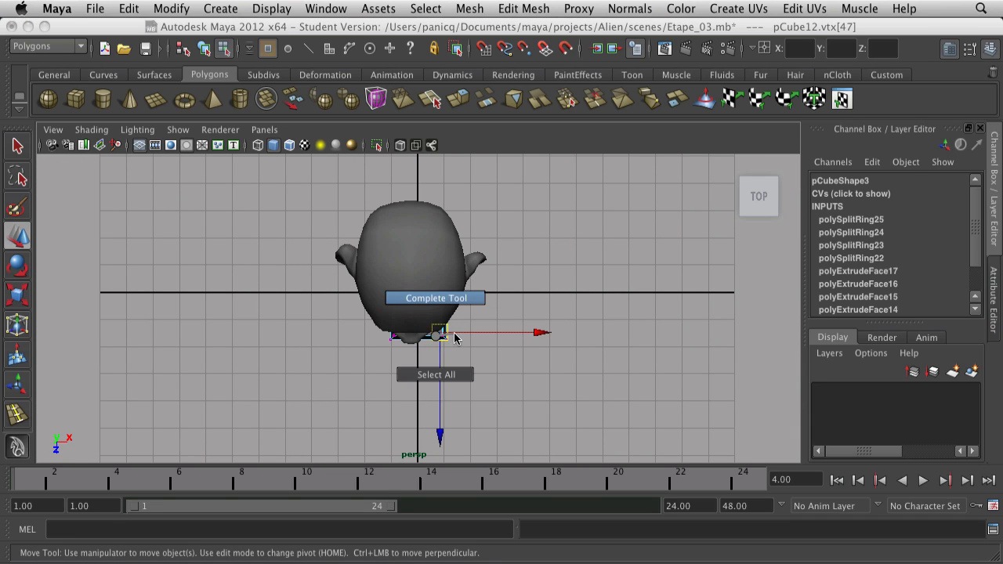
alt+drag(488, 399, 436, 376)
- Return the mesh to object mode and move it along the X axis until it is clear of the head
right_click(435, 324)
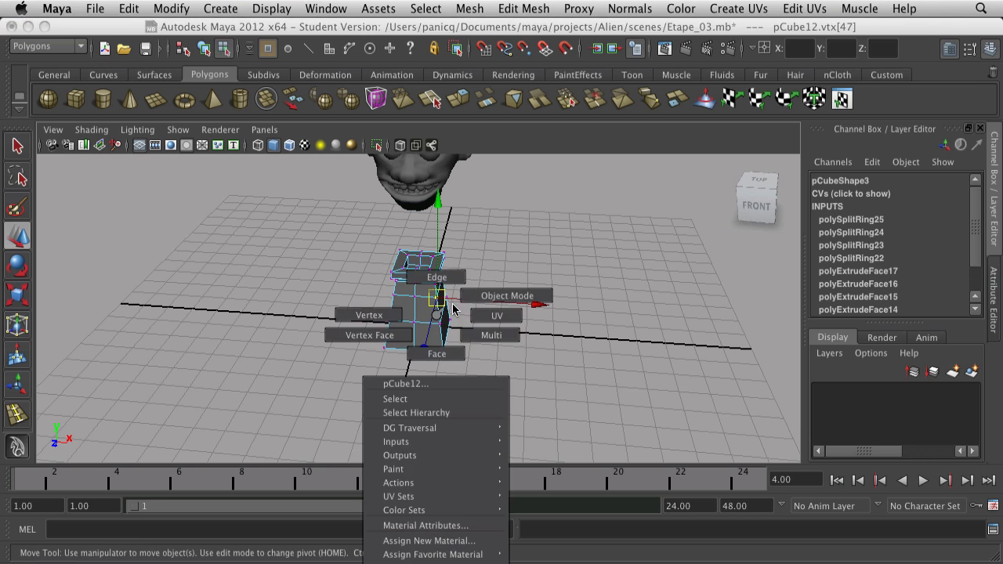
click(471, 301)
key(F8)
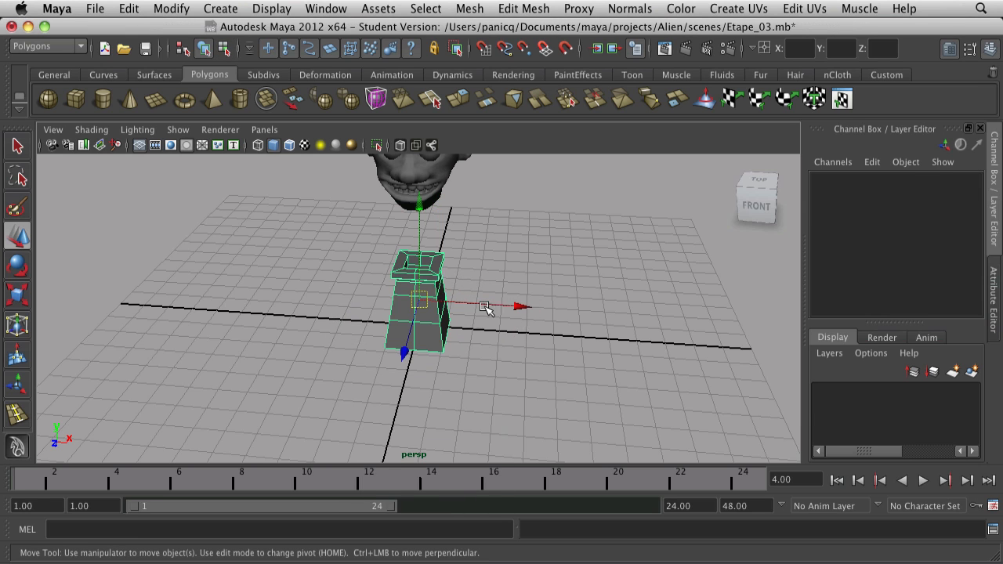
drag(470, 306, 360, 309)
- From above, select the vertices along the mesh's front-right vertical corner and move them inward to start rounding the outline
alt+drag(361, 361, 459, 381)
right_drag(459, 380, 412, 385)
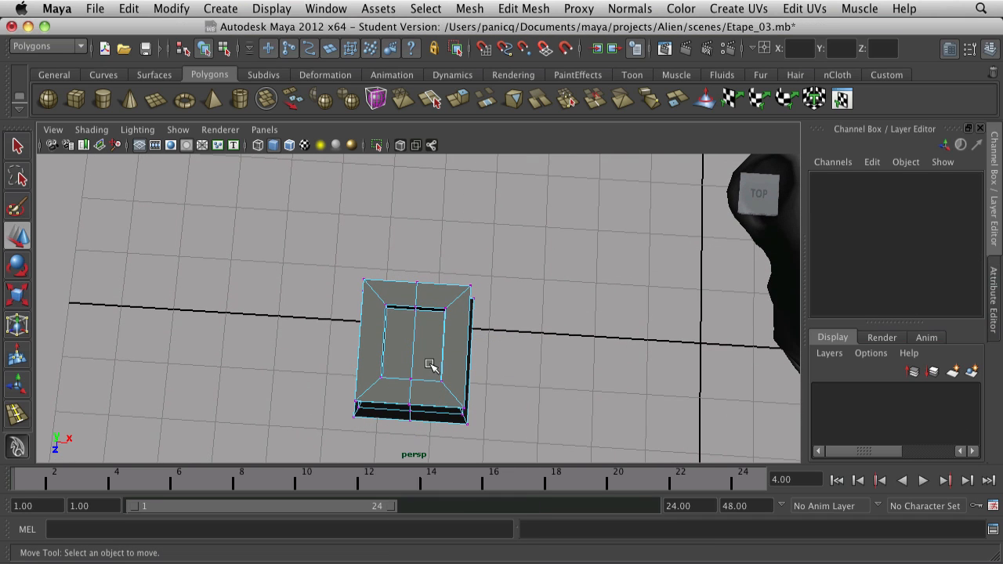
drag(488, 446, 489, 446)
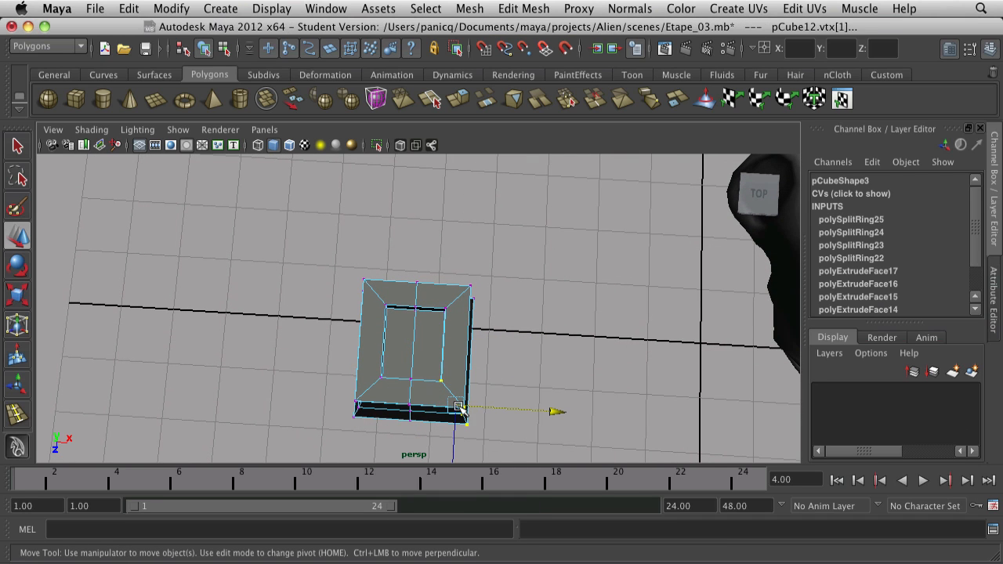
drag(460, 408, 454, 400)
click(418, 250)
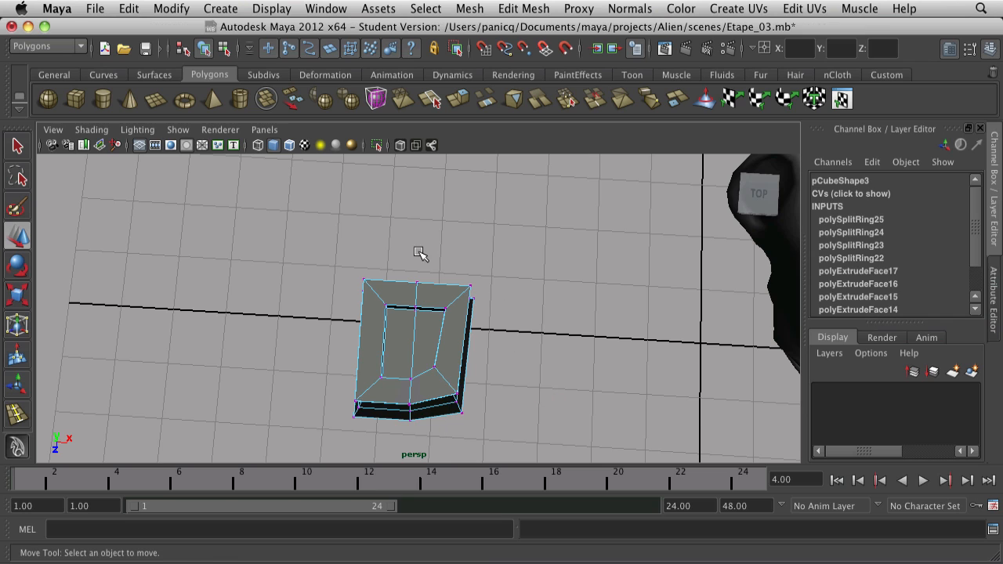
- Select the vertices along the mesh's back-right vertical corner and move them inward to round the outline there
drag(473, 353, 492, 335)
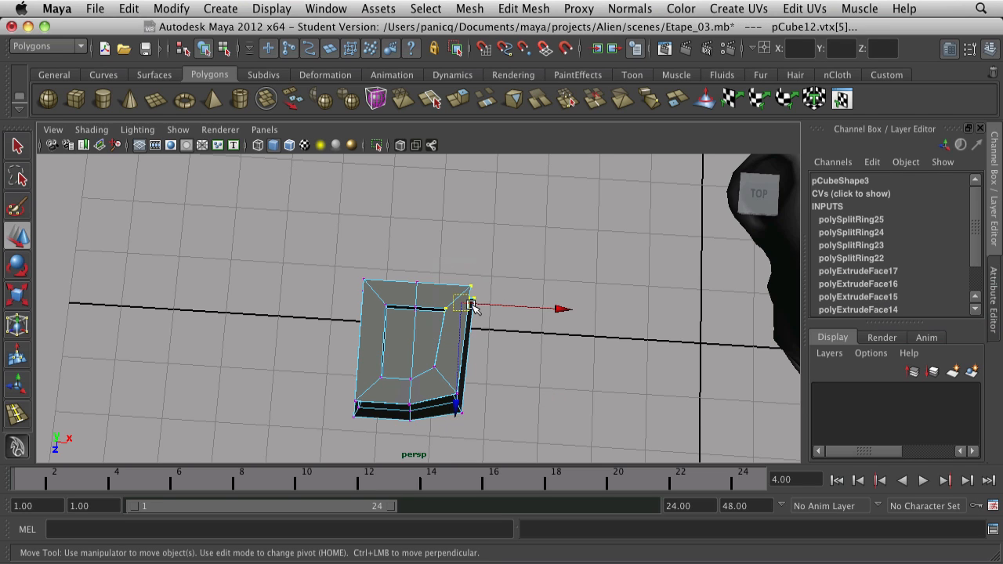
drag(472, 302, 454, 314)
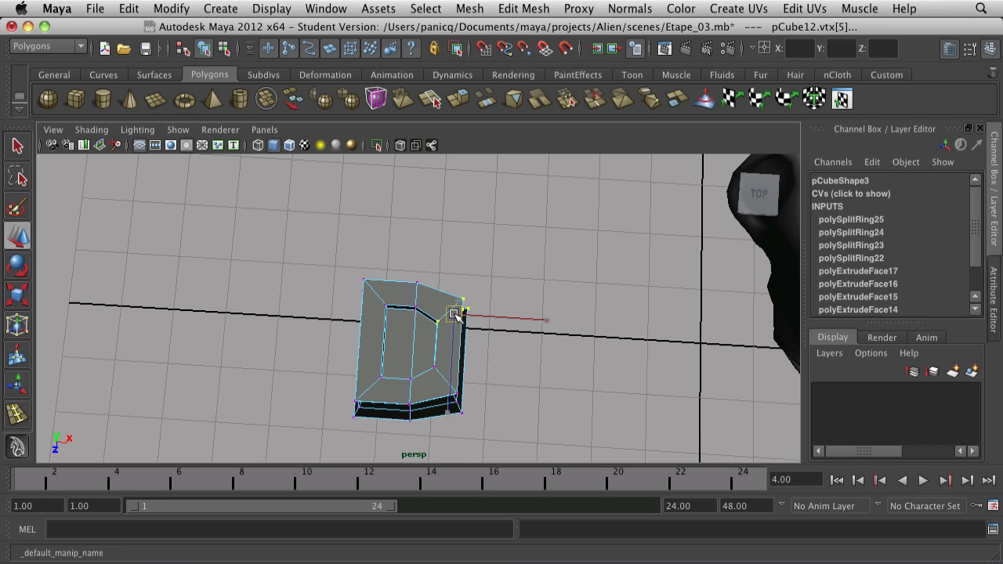
click(436, 348)
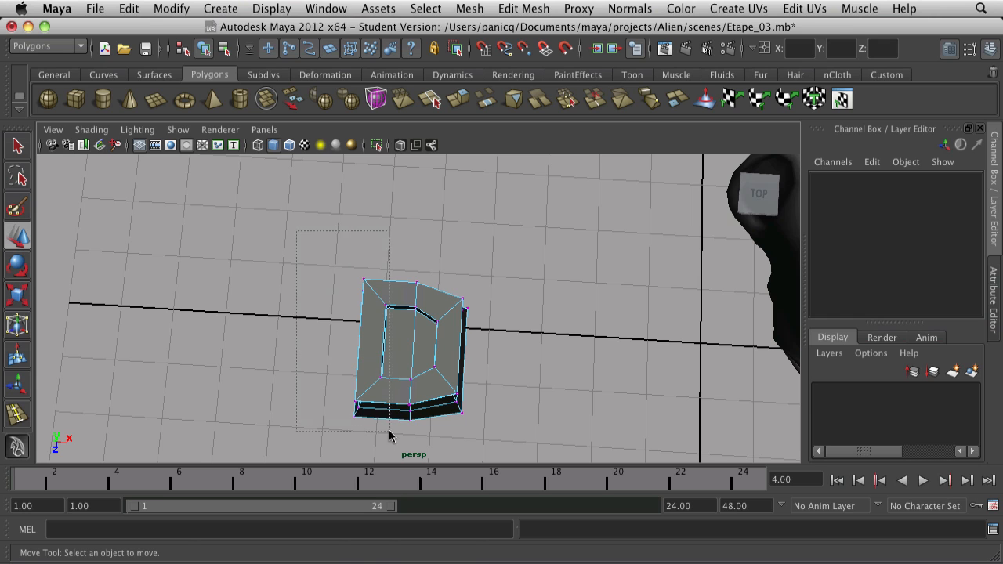
- Select the faces of the mesh's left half in face mode and delete them, leaving the right half open
drag(389, 431, 389, 431)
key(Delete)
drag(315, 249, 404, 435)
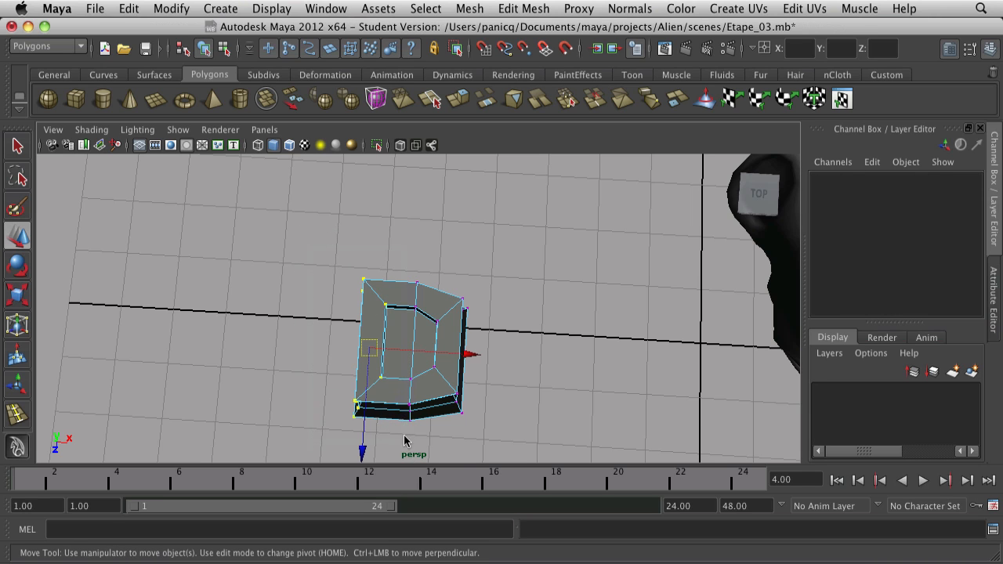
right_drag(390, 371, 394, 413)
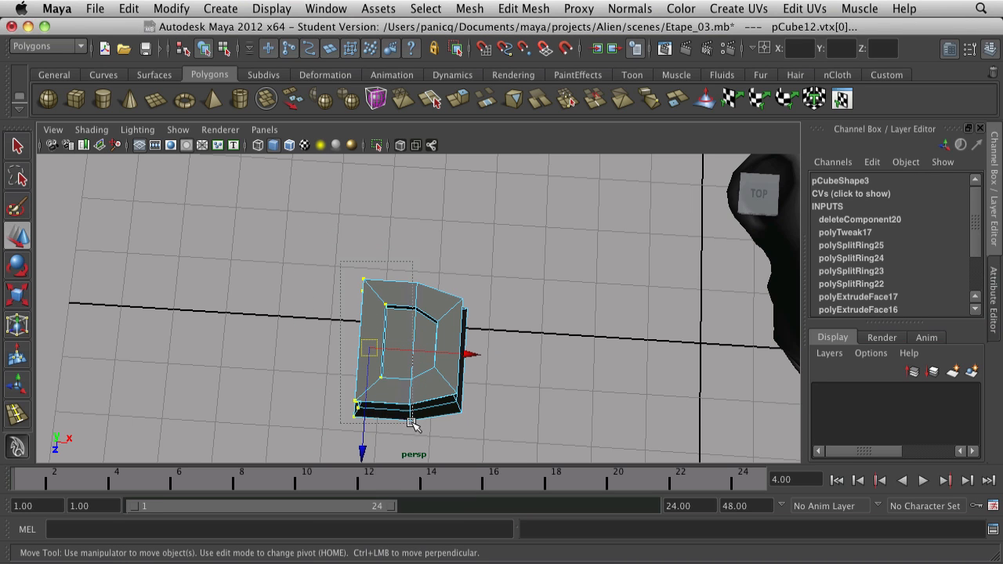
drag(412, 423, 448, 307)
key(Delete)
scroll(413, 416, down, 2)
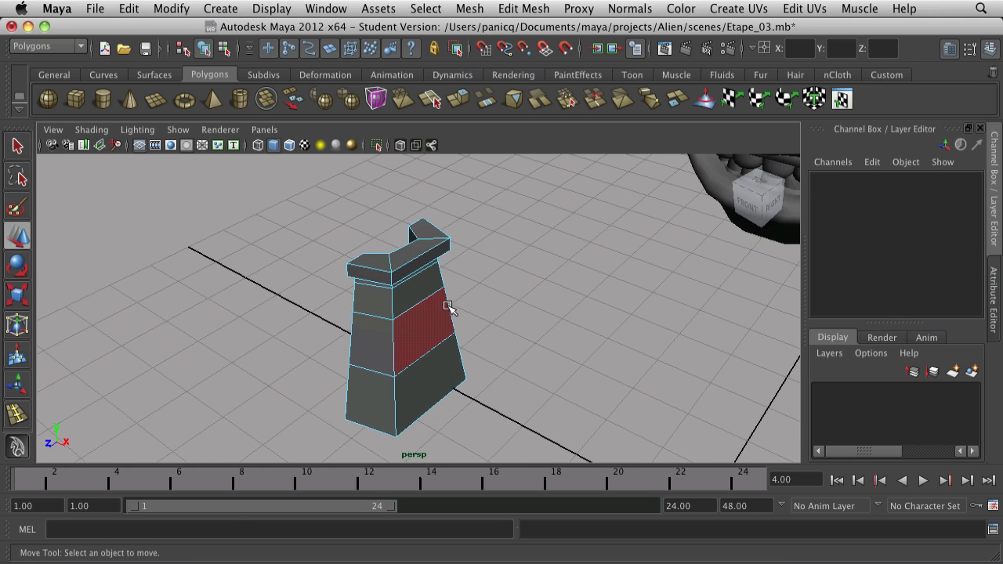
- Insert a vertical edge loop down the middle of the remaining half's outer side, from the rim to the base
key(space)
click(278, 310)
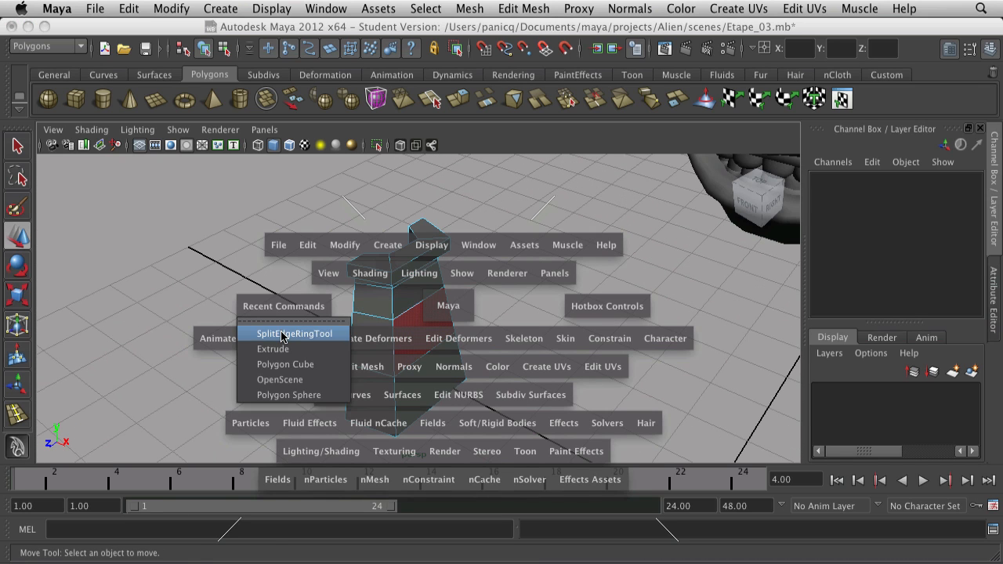
click(280, 333)
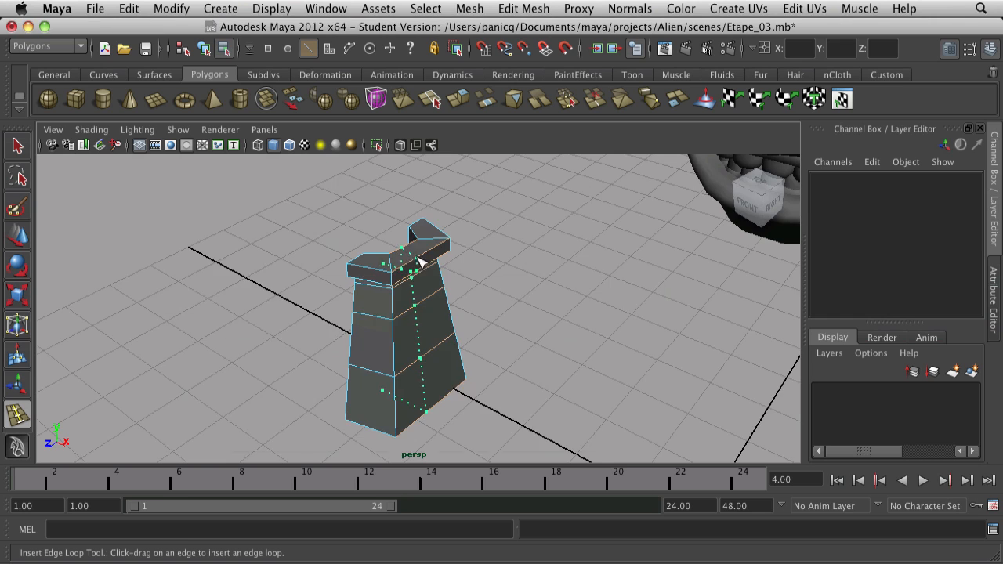
key(space)
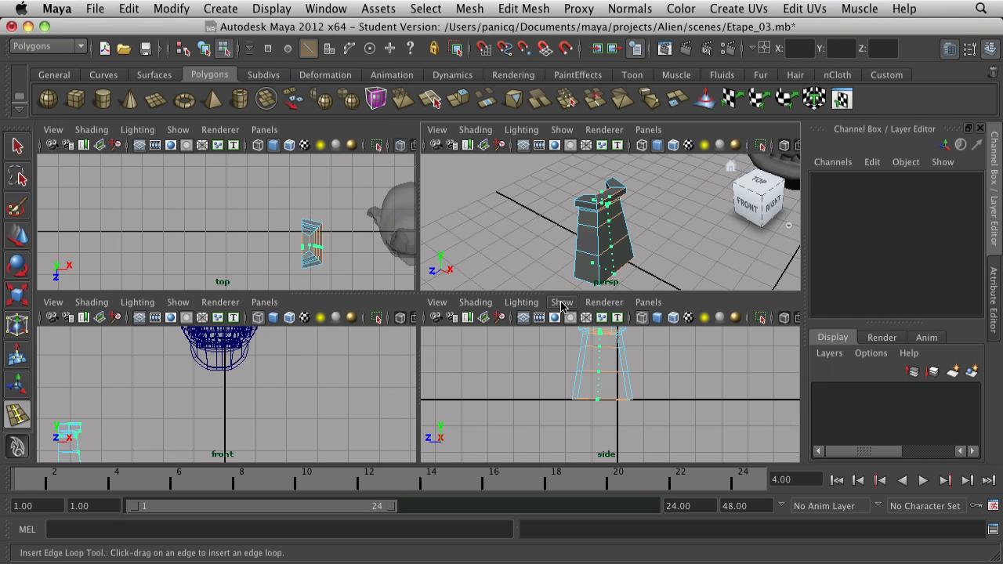
key(space)
alt+drag(476, 339, 381, 326)
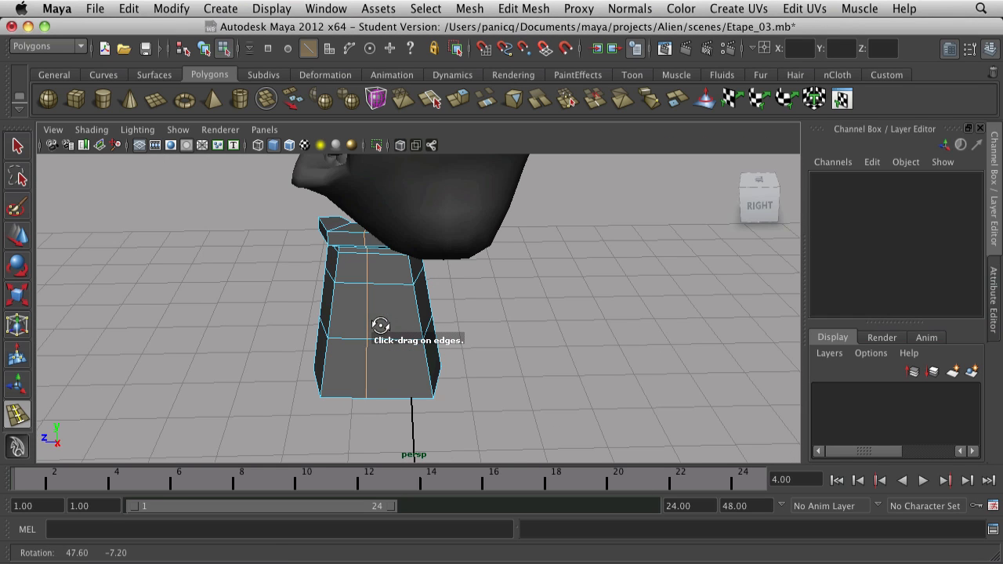
key(super+z)
alt+drag(476, 295, 470, 274)
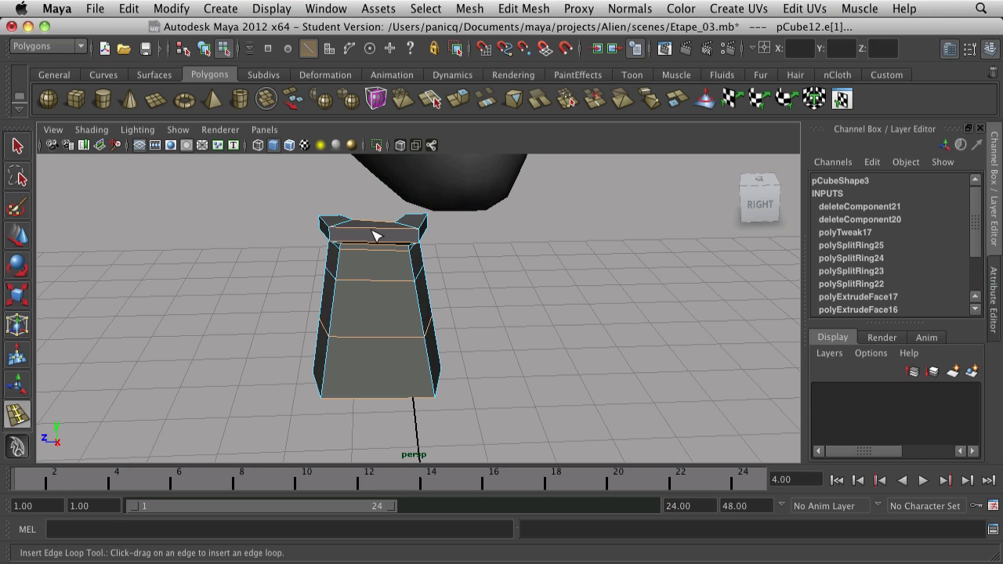
click(376, 232)
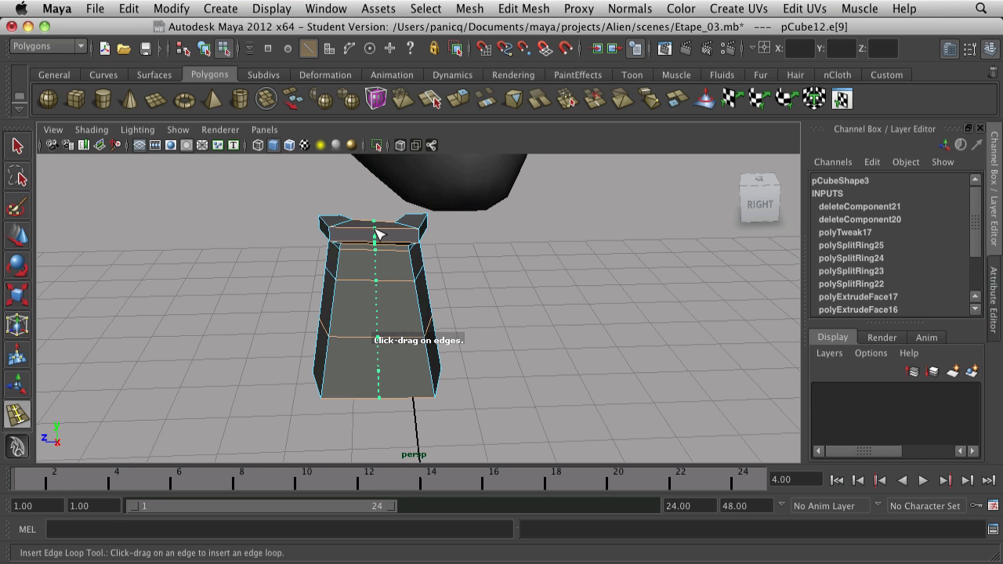
alt+drag(582, 353, 642, 398)
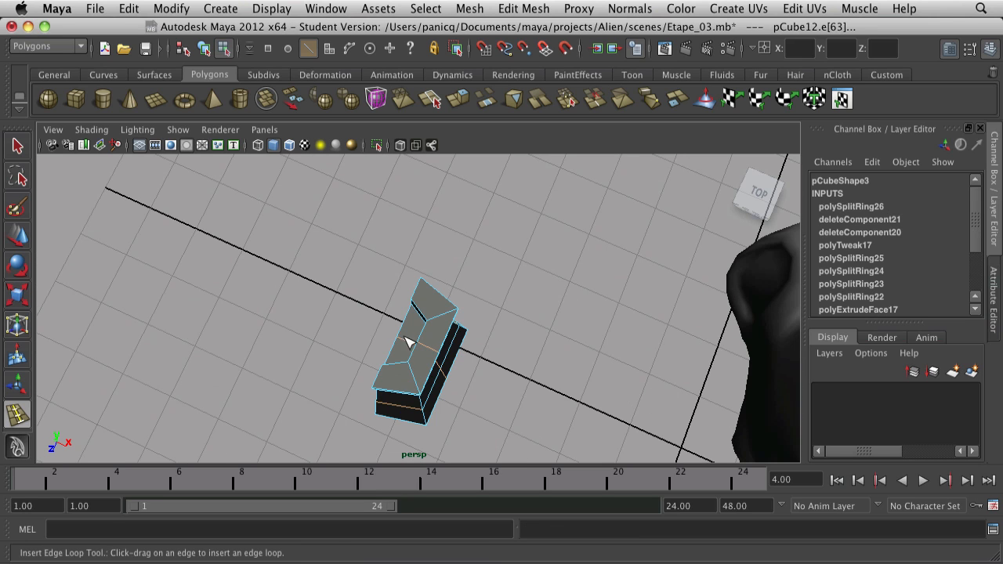
- Move the middle edge loop outward along the X axis so the half's outline bulges seen from above
key(w)
mouse_move(489, 390)
mouse_down()
mouse_move(508, 397)
mouse_move(487, 408)
mouse_move(577, 347)
mouse_move(445, 234)
mouse_move(509, 385)
mouse_move(483, 389)
mouse_up()
click(473, 413)
- Select the border edges along the half's open side and scale them along the X axis until they lie flat
double_click(481, 231)
key(r)
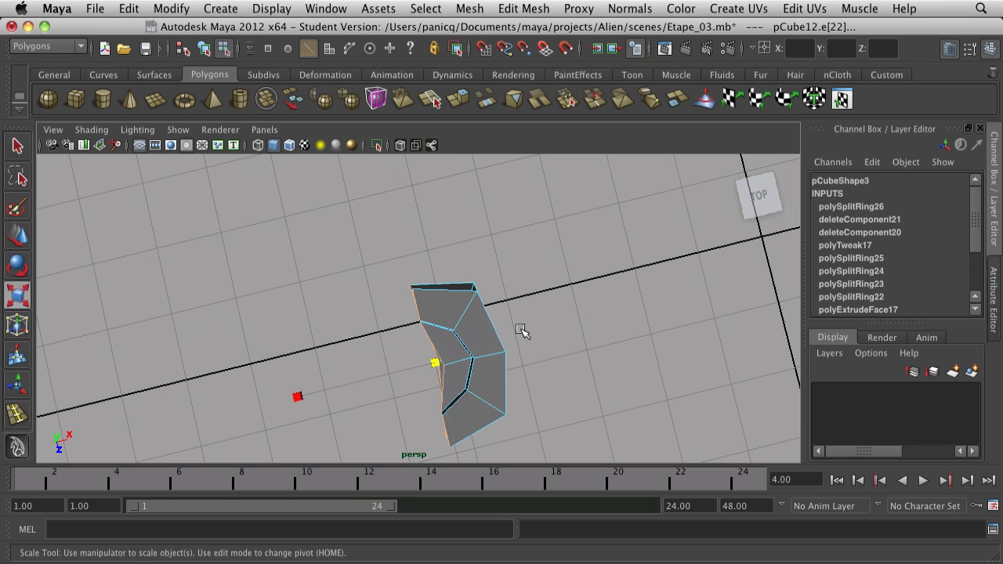
drag(302, 400, 433, 394)
scroll(729, 270, down, 5)
scroll(893, 271, down, 3)
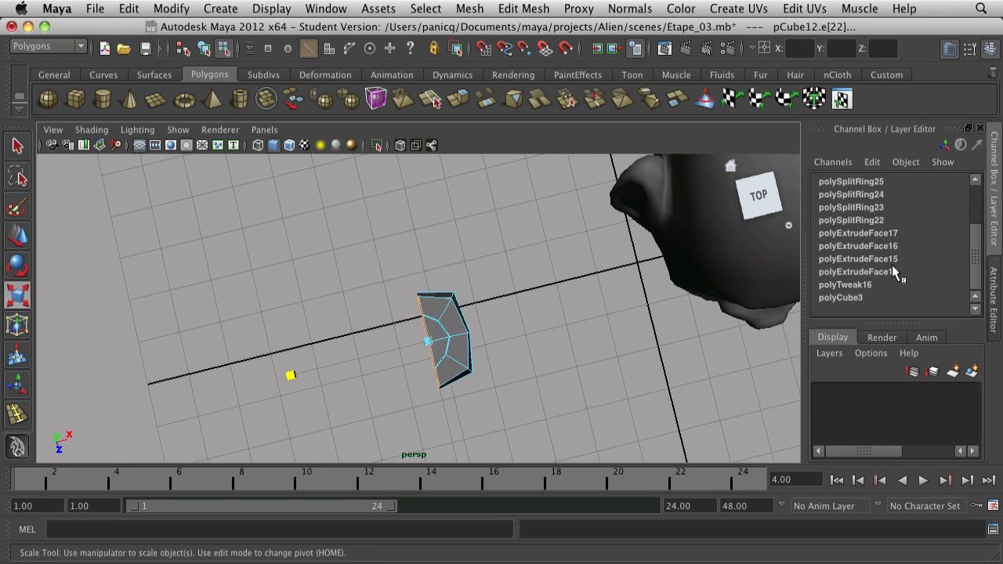
scroll(891, 276, up, 3)
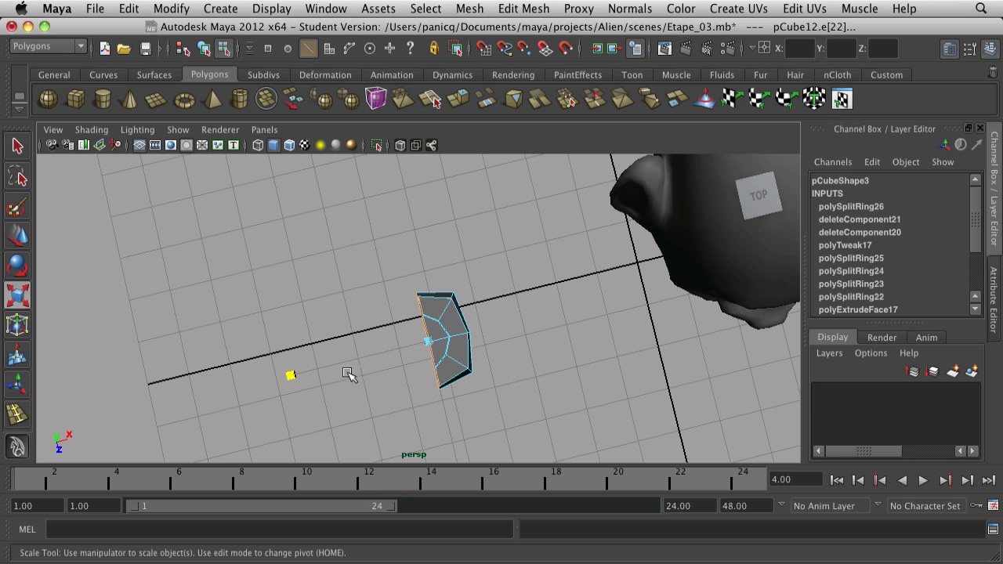
drag(286, 374, 291, 376)
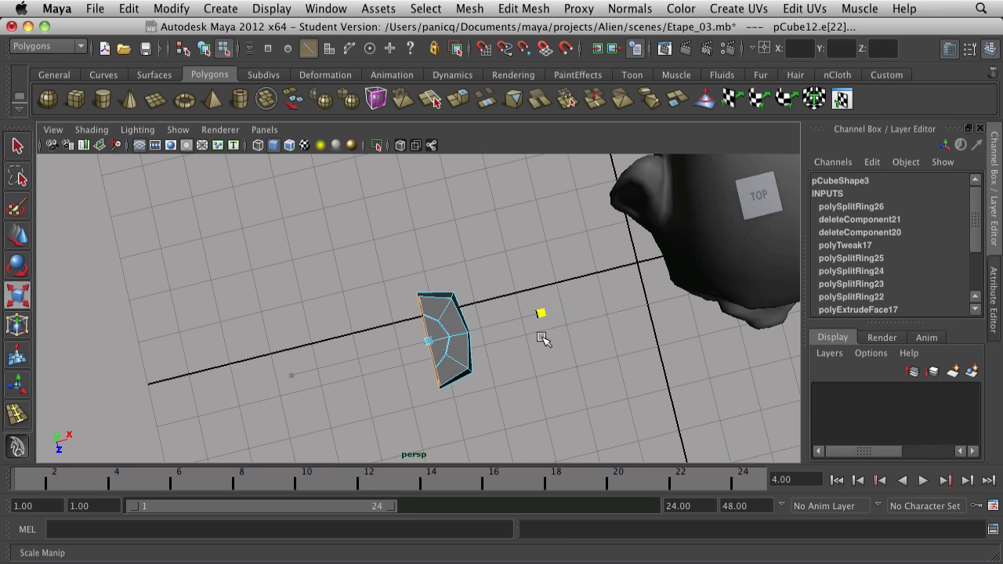
- Preview the half mesh smoothed, inspect it from the side and below, and return to the unsmoothed display
alt+drag(486, 376, 470, 287)
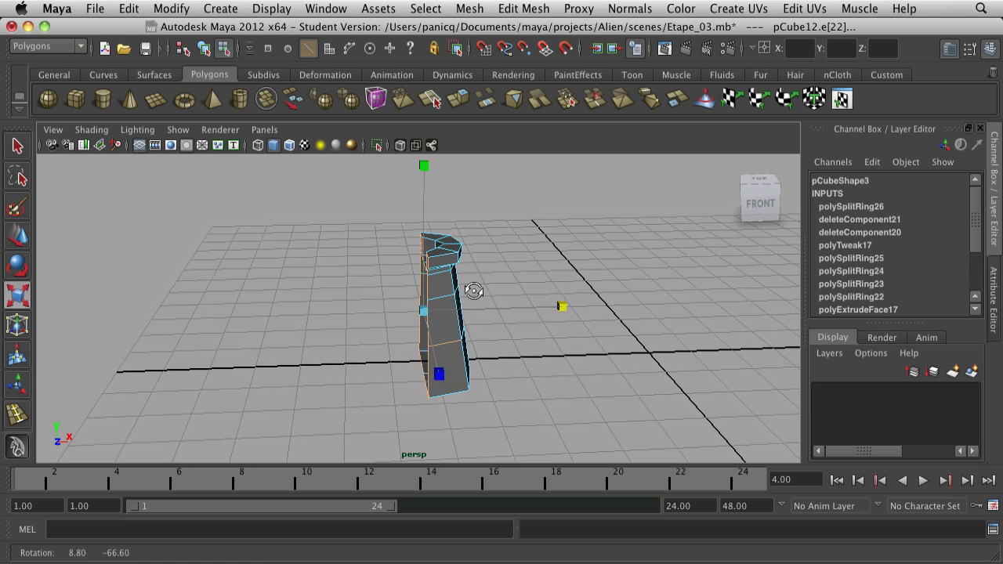
click(510, 322)
alt+drag(510, 322, 391, 350)
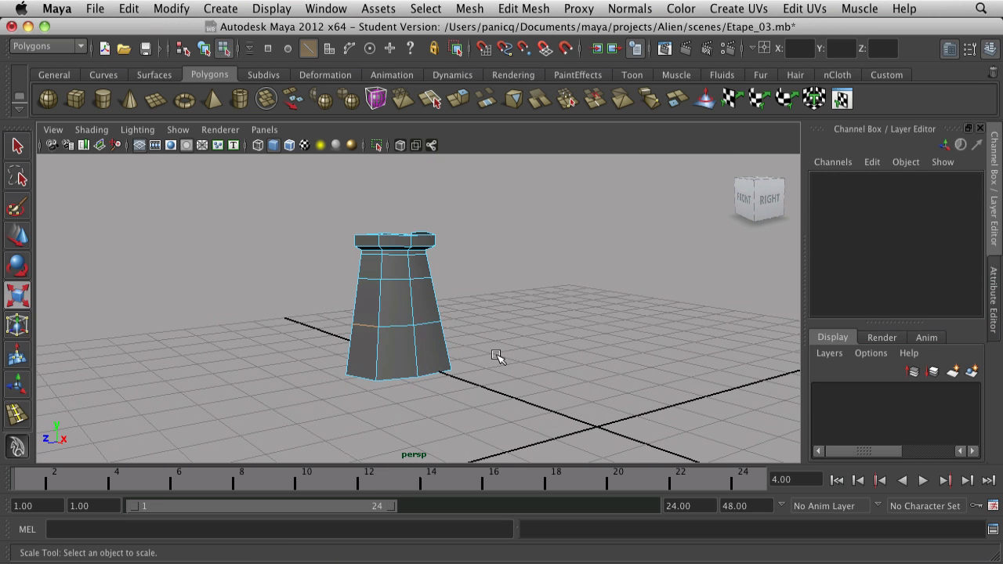
alt+drag(424, 383, 461, 381)
key(3)
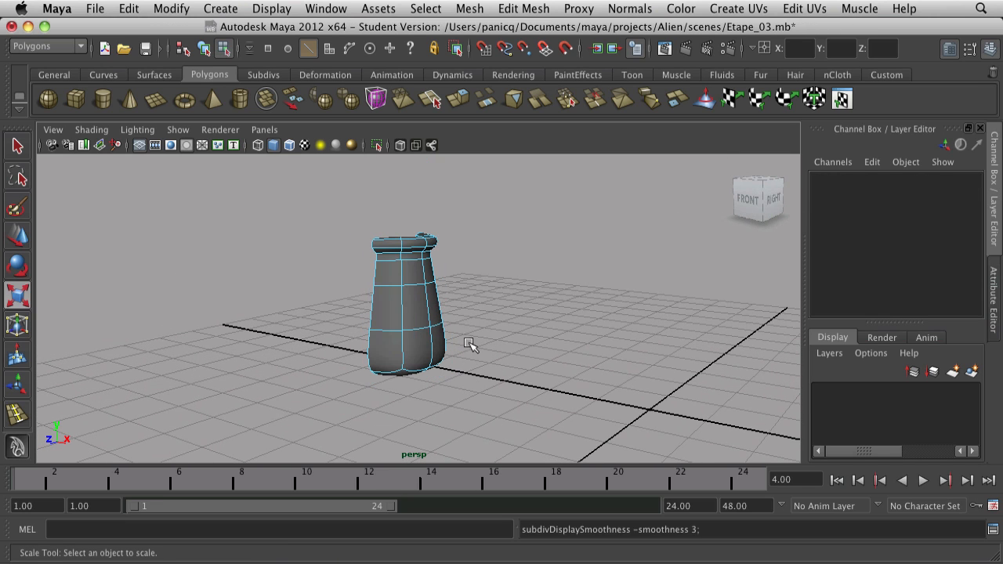
mouse_move(468, 345)
alt+mouse_down()
mouse_move(647, 306)
mouse_move(462, 340)
mouse_move(383, 337)
mouse_move(475, 335)
alt+mouse_up()
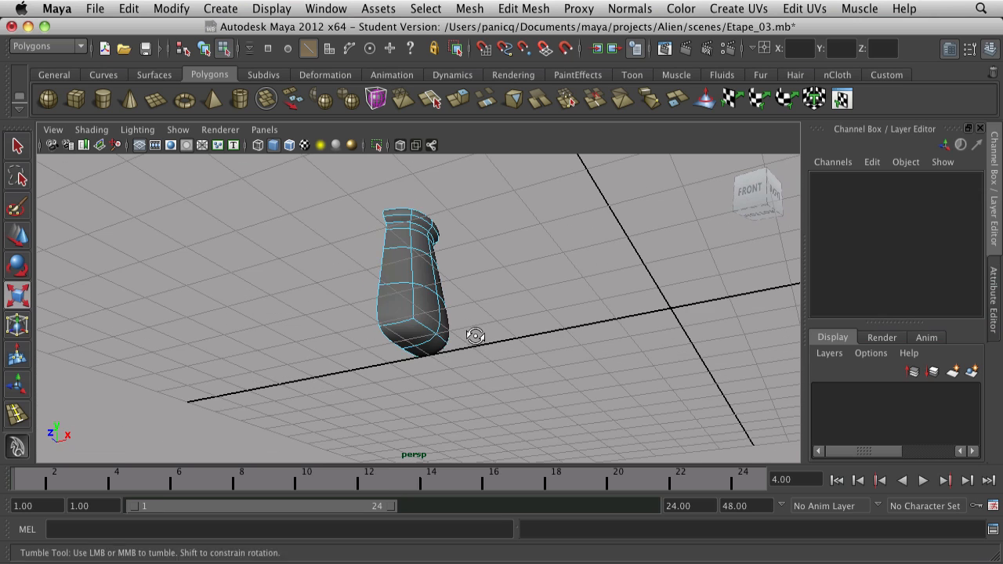
key(1)
- Select the middle vertical edge loop of the outer side and move it along the Z axis toward the front
alt+drag(416, 314, 464, 355)
right_click(451, 305)
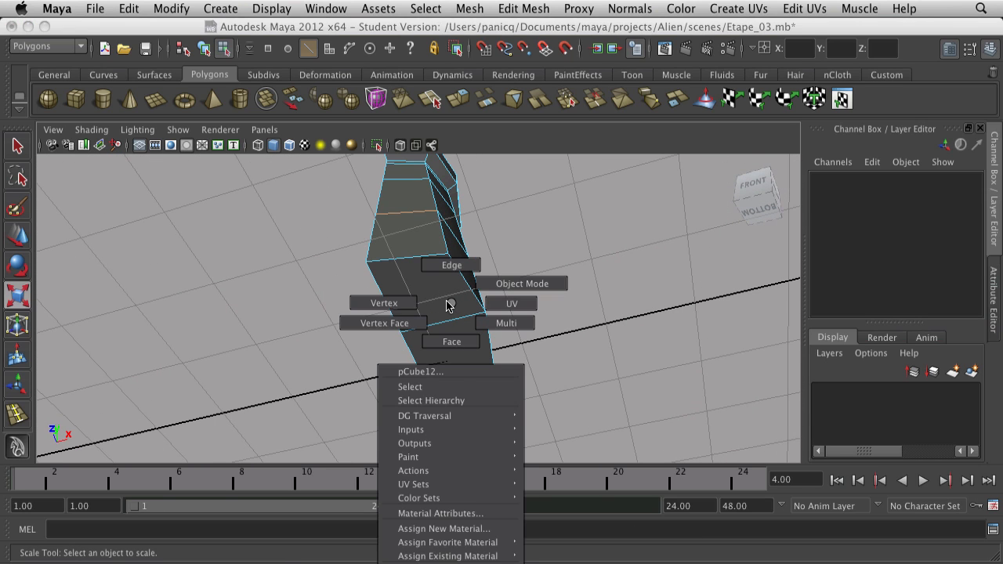
click(445, 330)
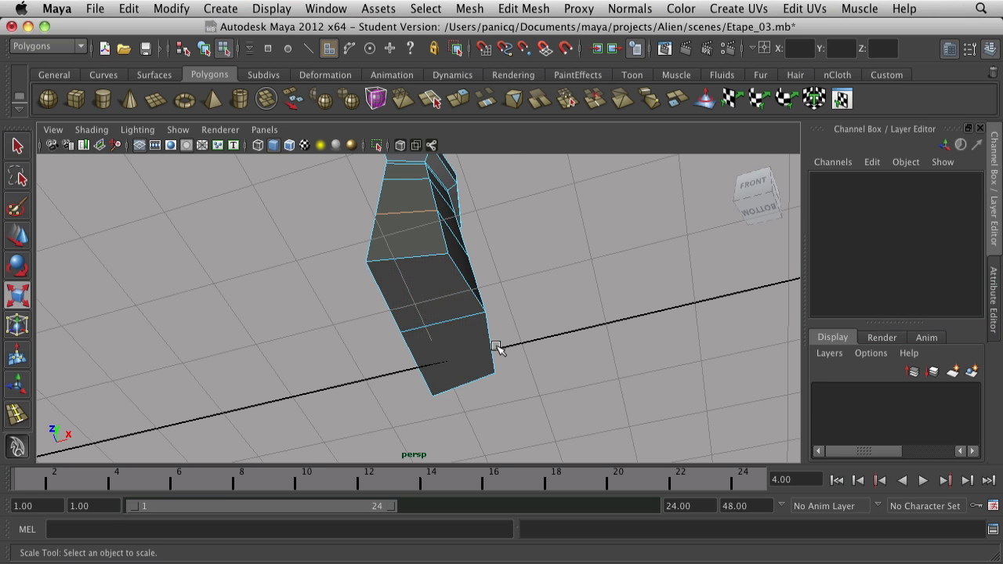
alt+drag(495, 347, 321, 354)
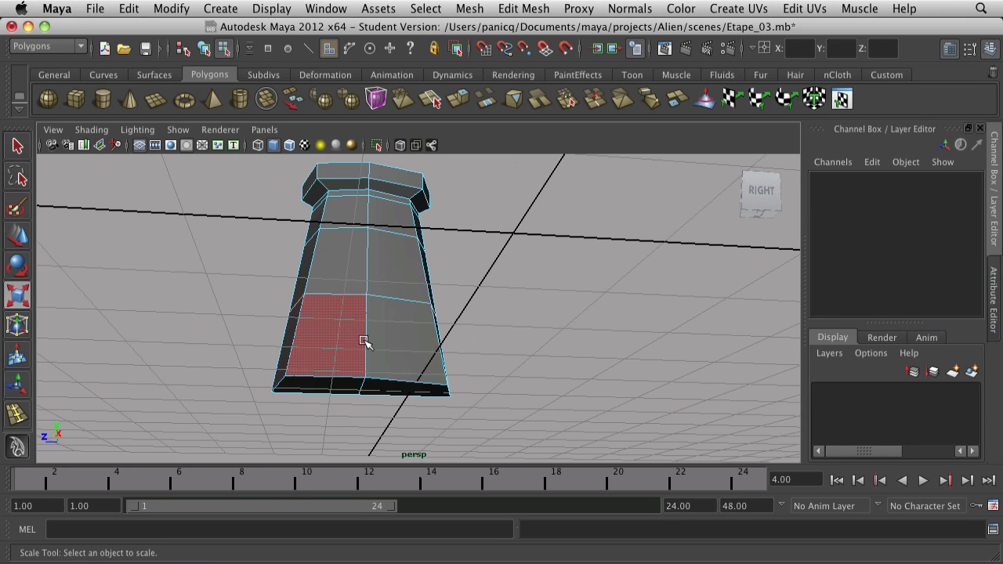
right_click(372, 323)
click(373, 287)
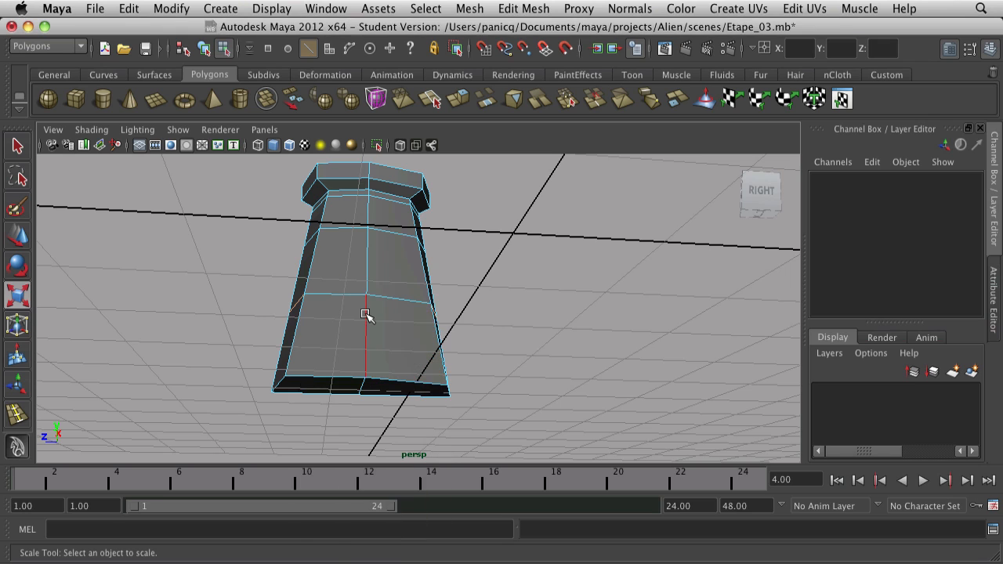
click(366, 316)
alt+drag(358, 321, 327, 327)
key(w)
drag(272, 291, 249, 291)
- Rotate the shifted edge loop slightly so that it follows the body's taper
key(e)
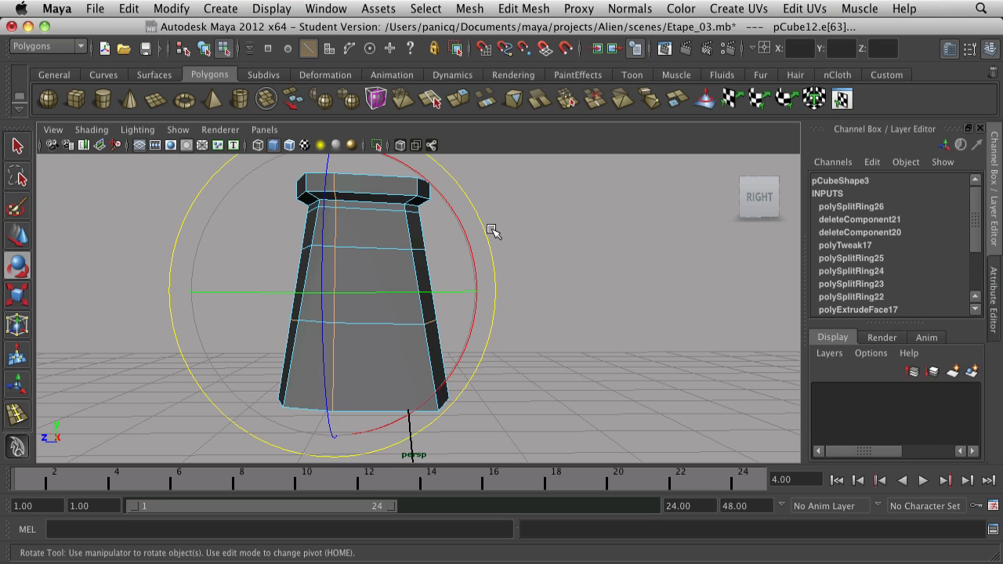
drag(491, 230, 490, 241)
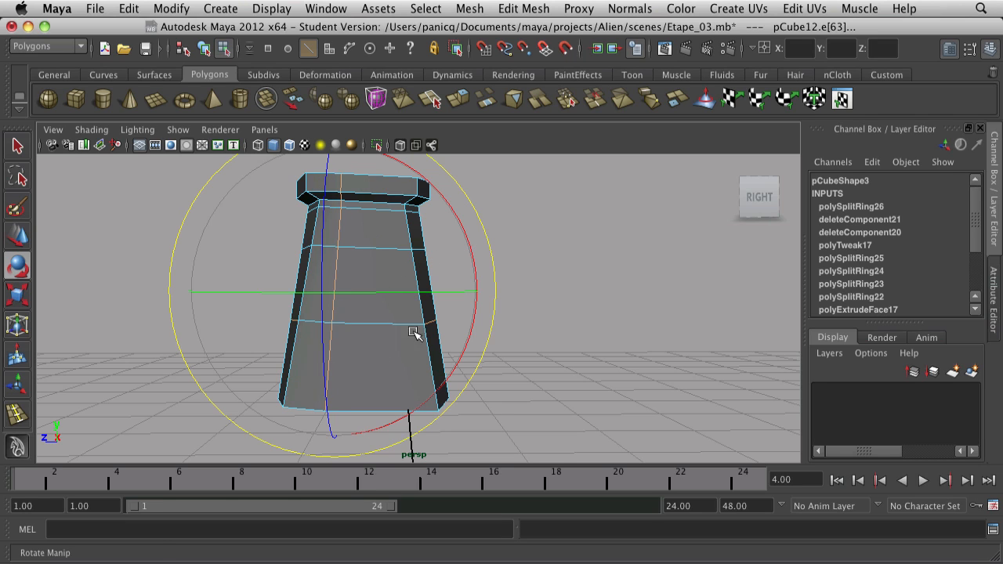
click(610, 295)
- Insert a second vertical edge loop on the outer side, between the tilted loop and the back corner
key(g)
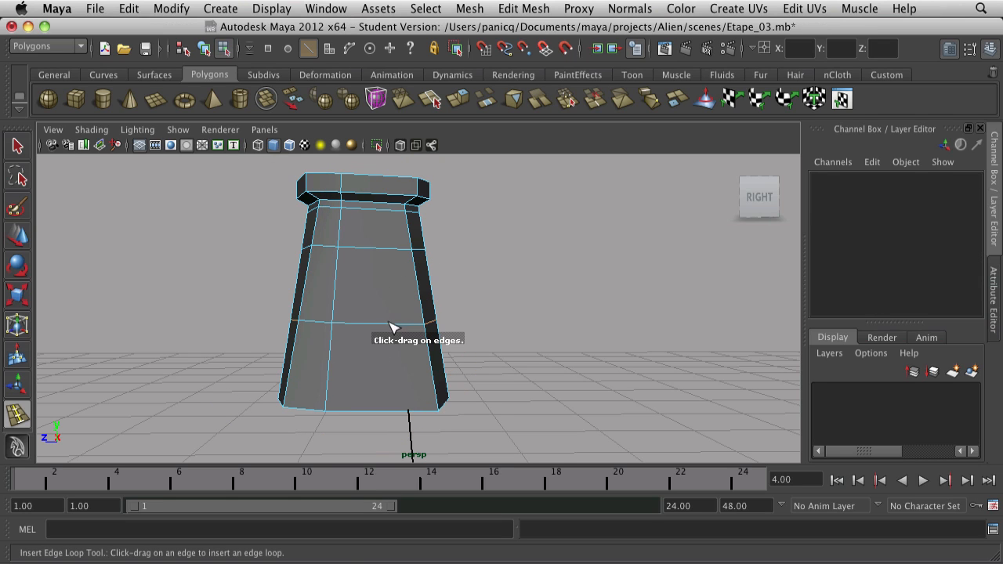
drag(393, 327, 392, 330)
alt+drag(463, 285, 495, 252)
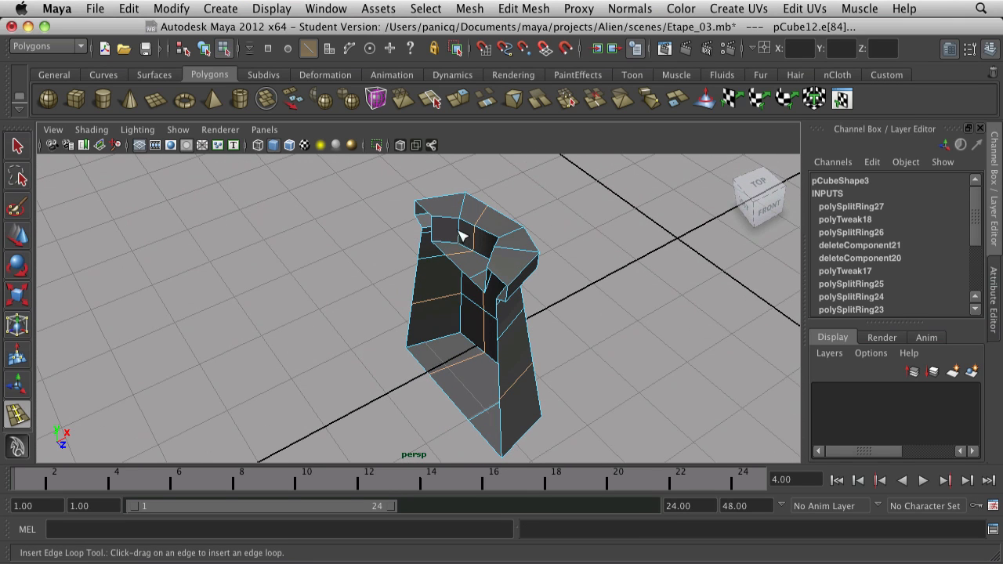
right_drag(453, 229, 464, 199)
scroll(486, 286, up, 4)
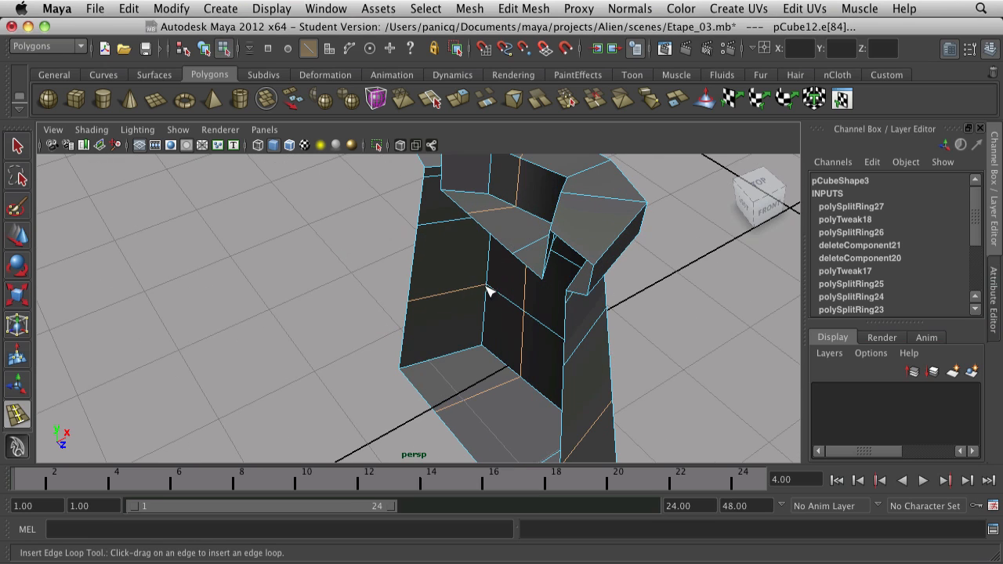
- Select only the vertical edge of the inner wall and move it outward along the X axis
key(w)
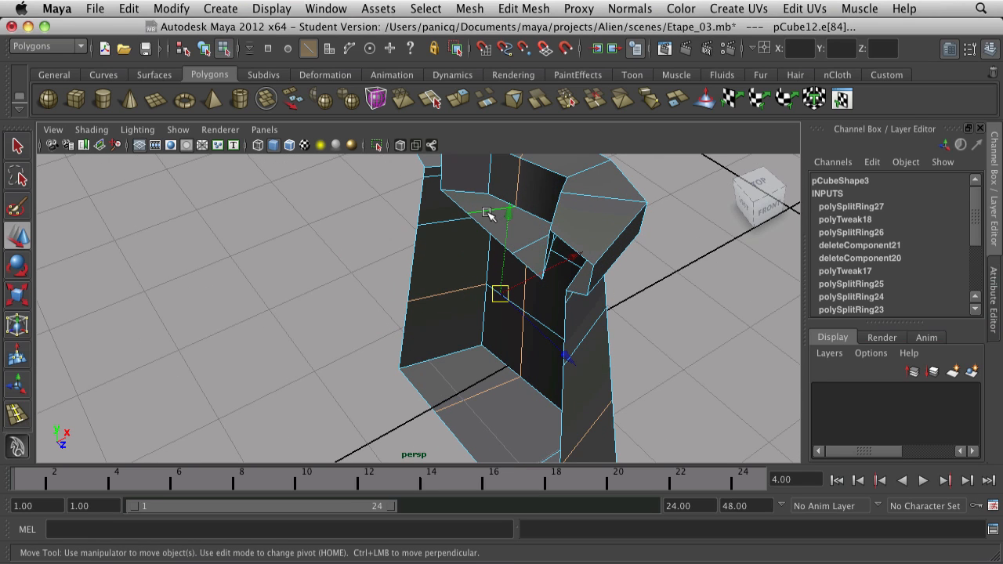
alt+drag(517, 376, 492, 356)
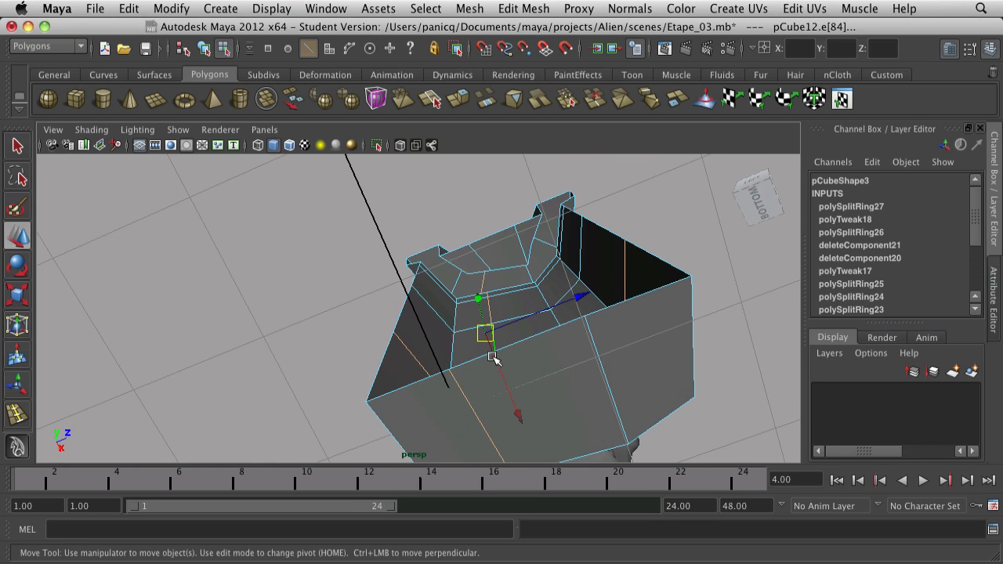
shift+click(460, 394)
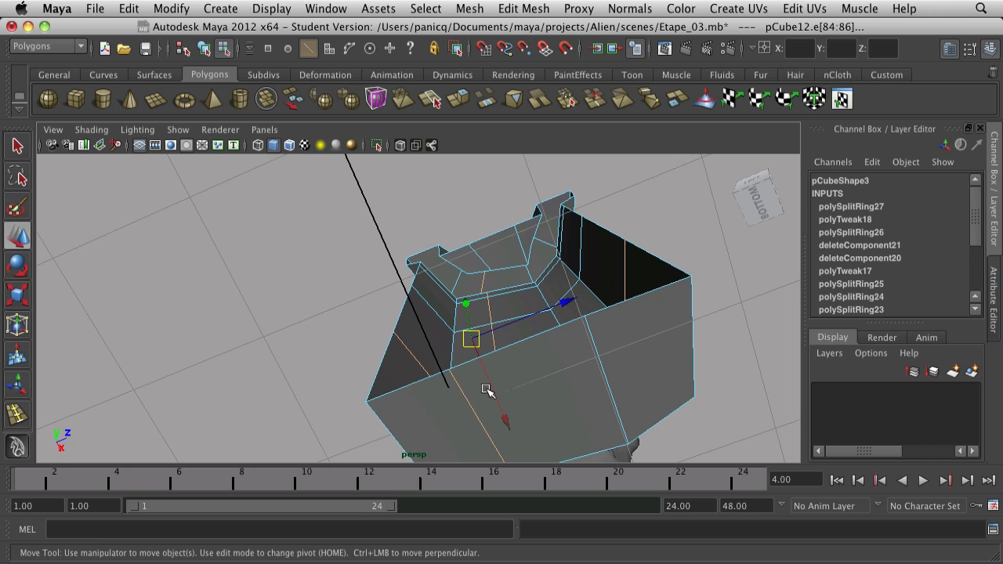
key(z)
shift+click(462, 393)
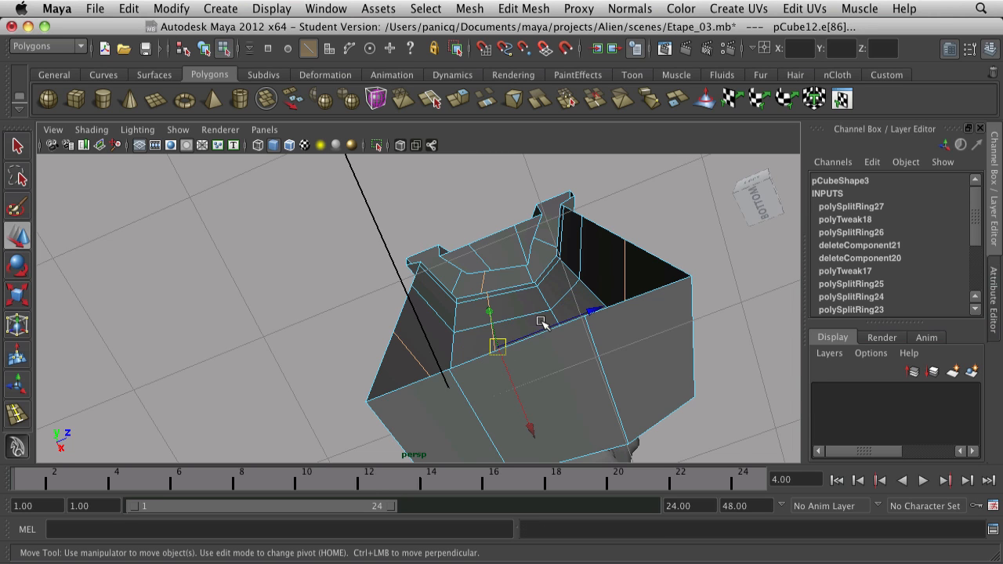
scroll(540, 321, down, 5)
alt+drag(510, 294, 378, 519)
alt+drag(452, 298, 454, 351)
scroll(517, 362, up, 2)
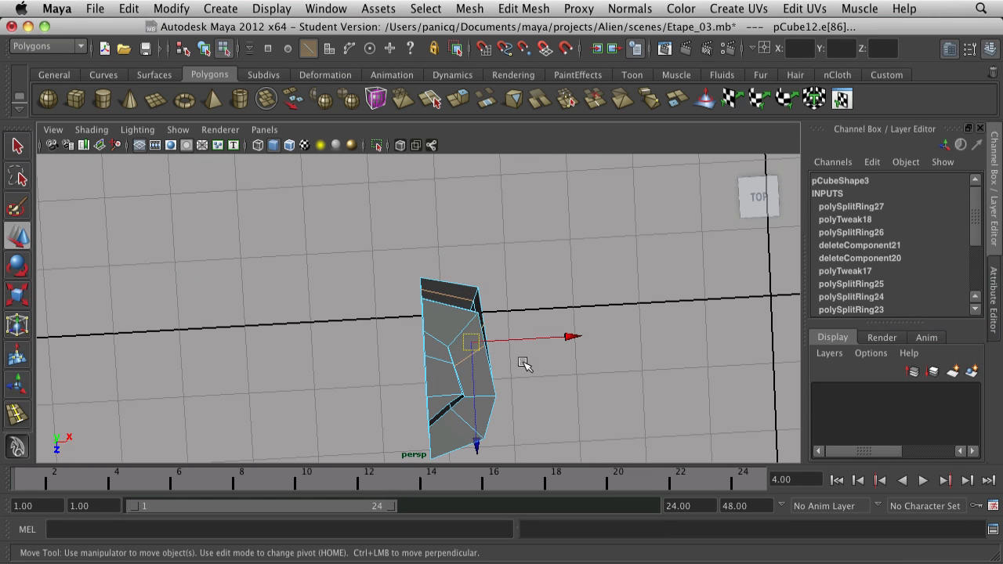
drag(524, 337, 480, 333)
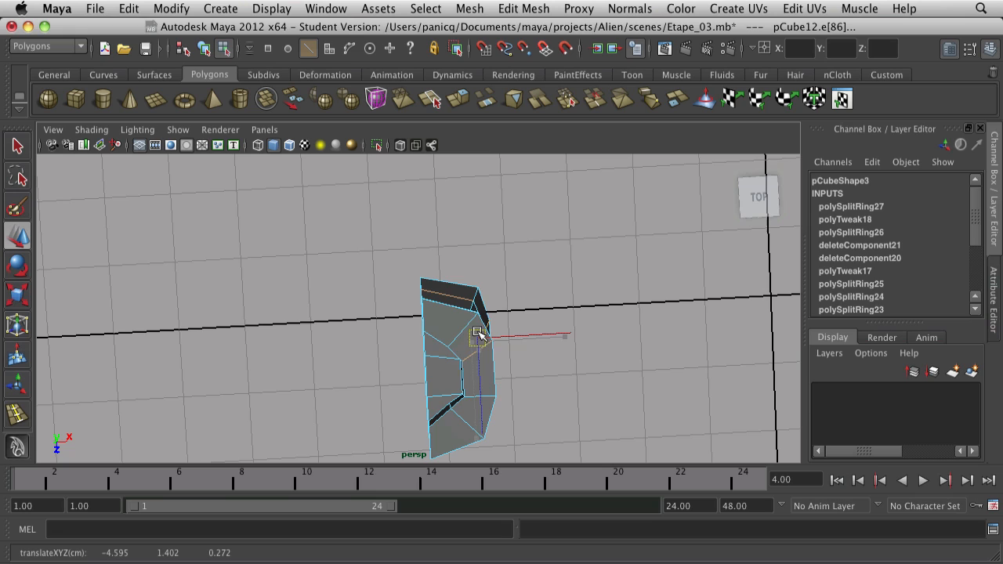
click(526, 371)
- Select the middle face on the underside of the half mesh and apply Extrude to it
scroll(510, 382, down, 3)
alt+drag(427, 427, 376, 296)
alt+drag(553, 343, 348, 322)
right_click(477, 321)
click(476, 360)
click(474, 329)
scroll(470, 336, up, 3)
alt+middle_drag(463, 323, 464, 312)
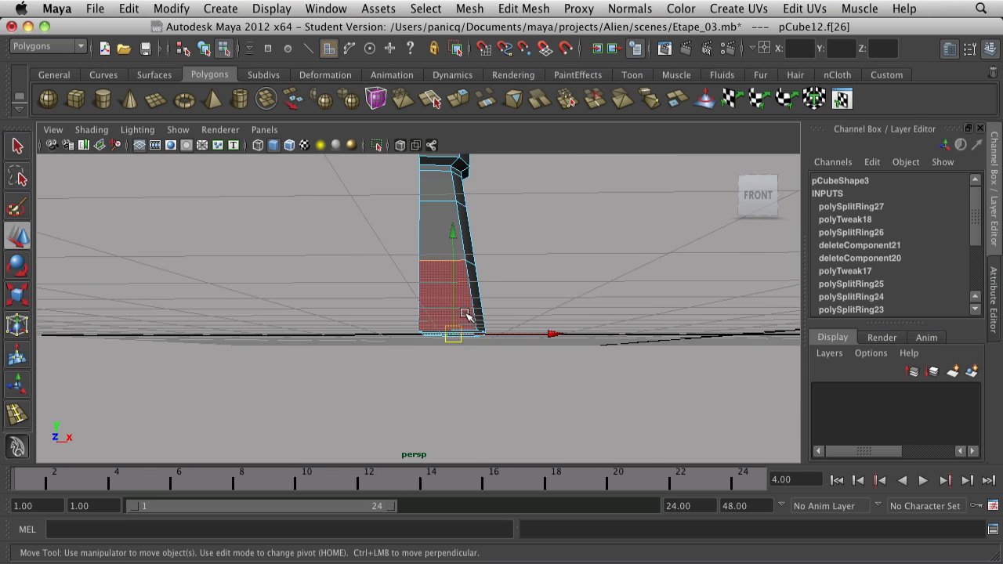
alt+drag(443, 214, 424, 234)
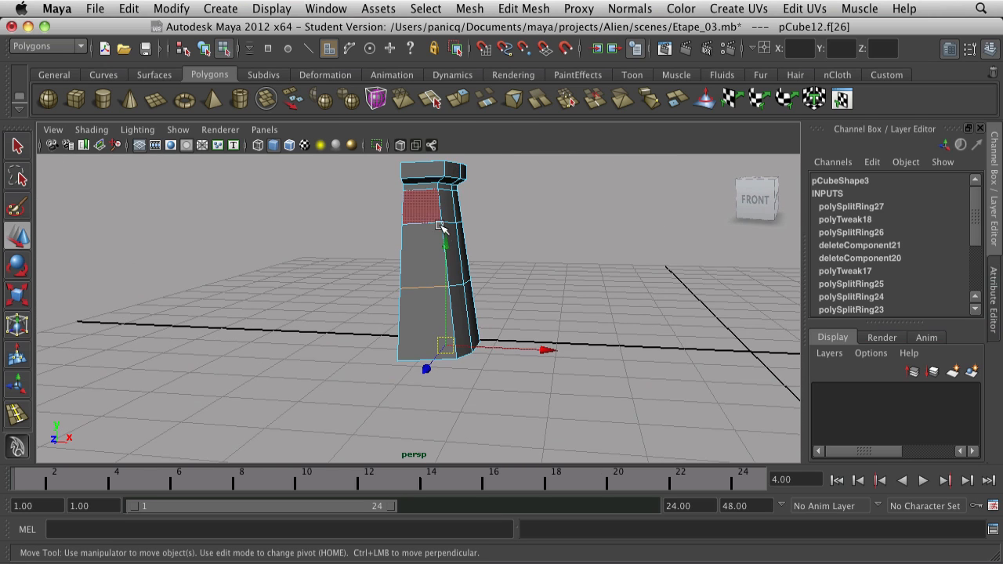
scroll(439, 224, down, 3)
click(454, 101)
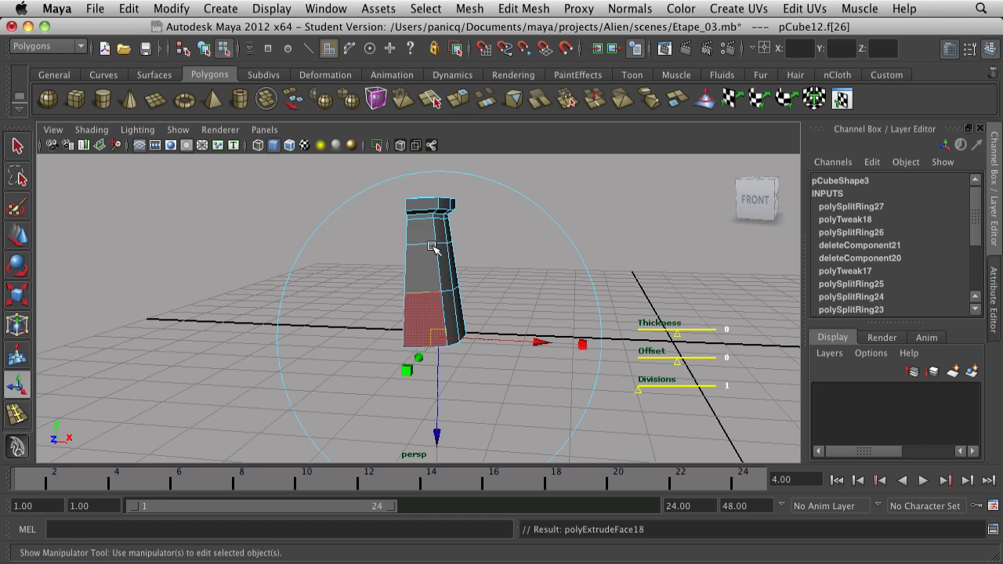
- Try to pull the extruded underside face straight down, preview it smoothed, and undo the pull
drag(442, 440, 437, 503)
key(t)
scroll(473, 358, down, 3)
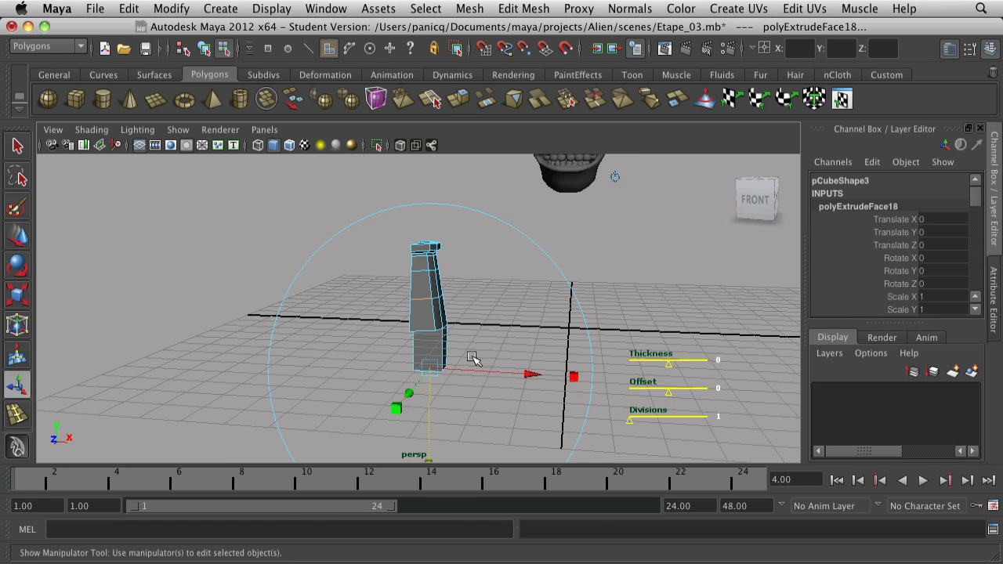
key(3)
click(435, 308)
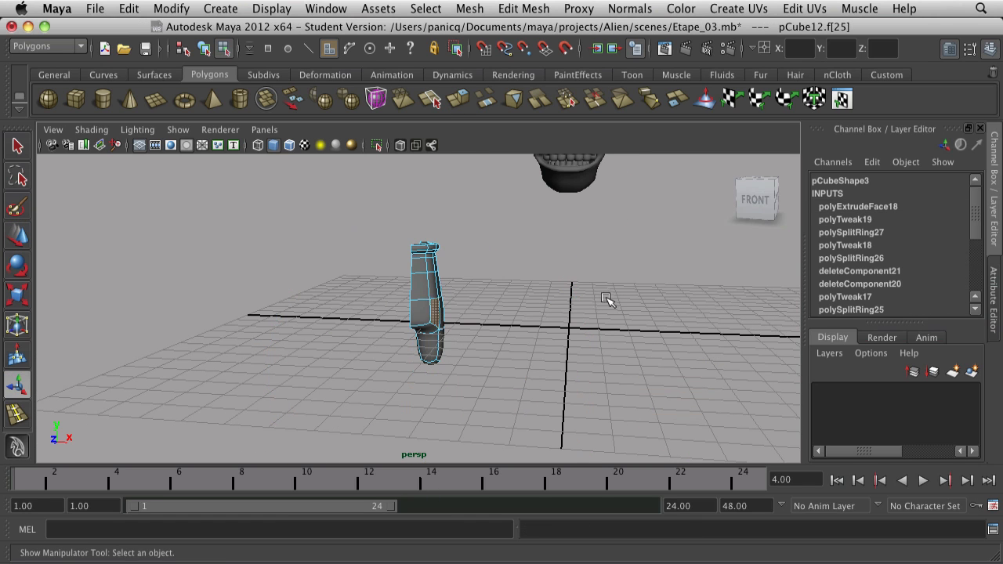
alt+right_drag(606, 300, 510, 312)
alt+drag(509, 311, 386, 312)
alt+right_drag(387, 312, 410, 393)
alt+drag(410, 393, 509, 364)
scroll(509, 363, up, 5)
key(z)
key(z)
key(z)
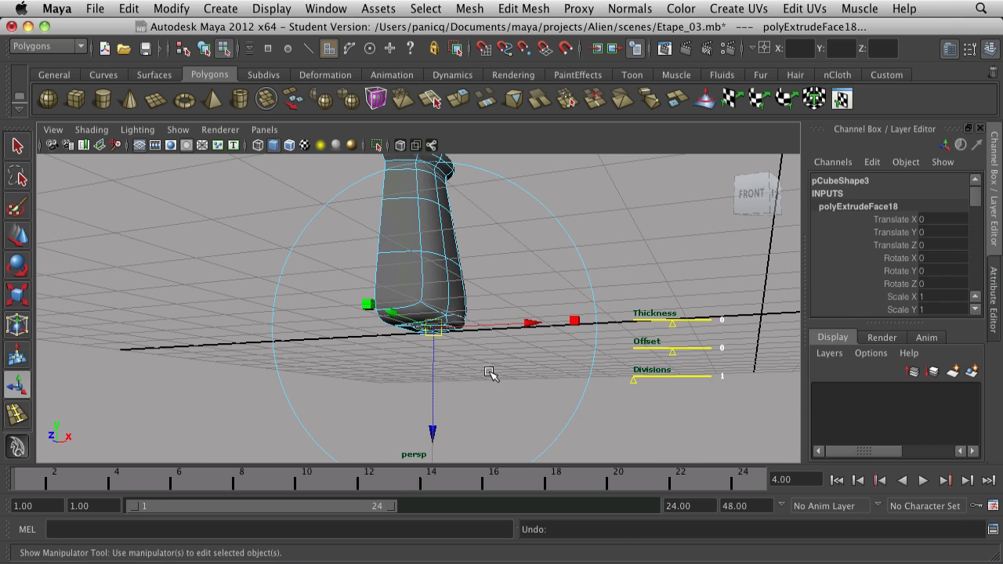
- Shift the extruded underside face slightly along X and narrow it along X in the unsmoothed display
alt+drag(507, 399, 519, 204)
drag(539, 240, 531, 241)
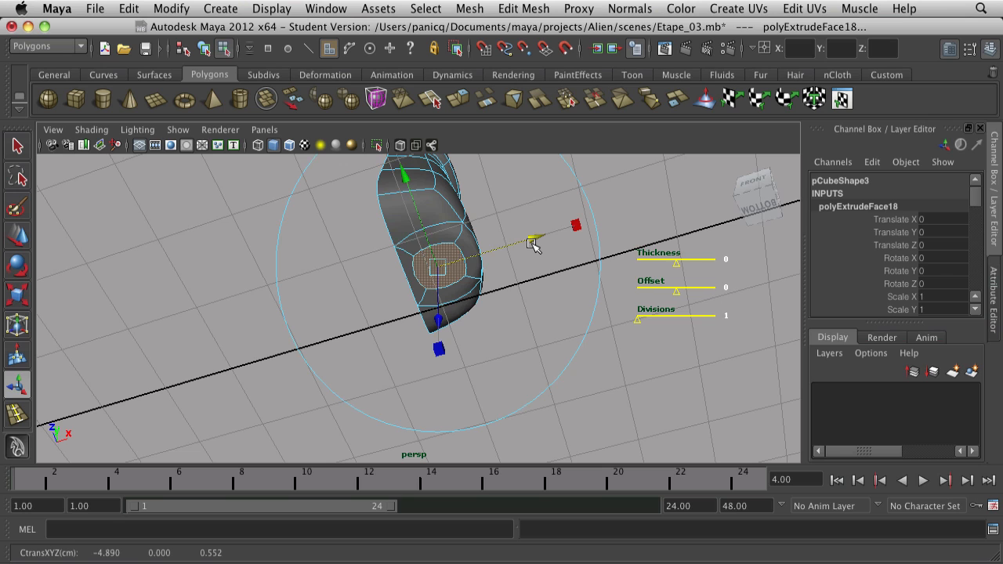
key(1)
scroll(509, 196, up, 3)
drag(589, 192, 571, 206)
key(w)
click(567, 208)
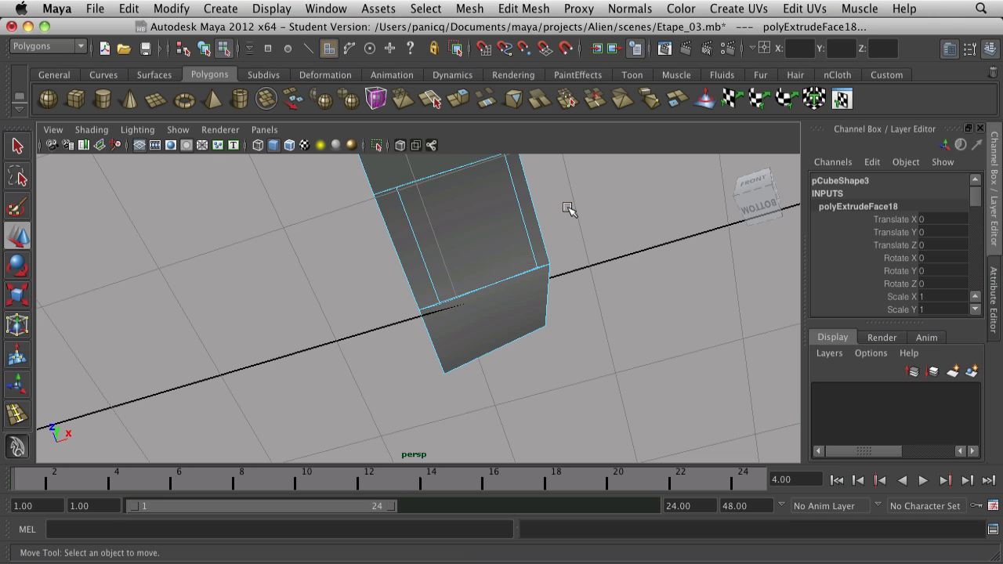
- Reselect the inset underside face, narrow it along Z, and adjust its position along X and Y
click(538, 253)
alt+drag(537, 253, 450, 295)
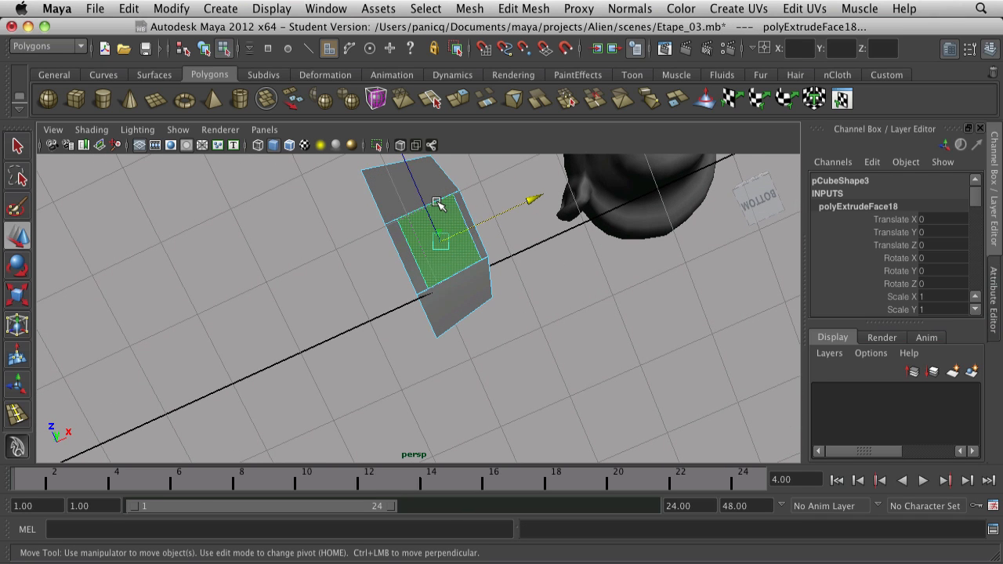
key(r)
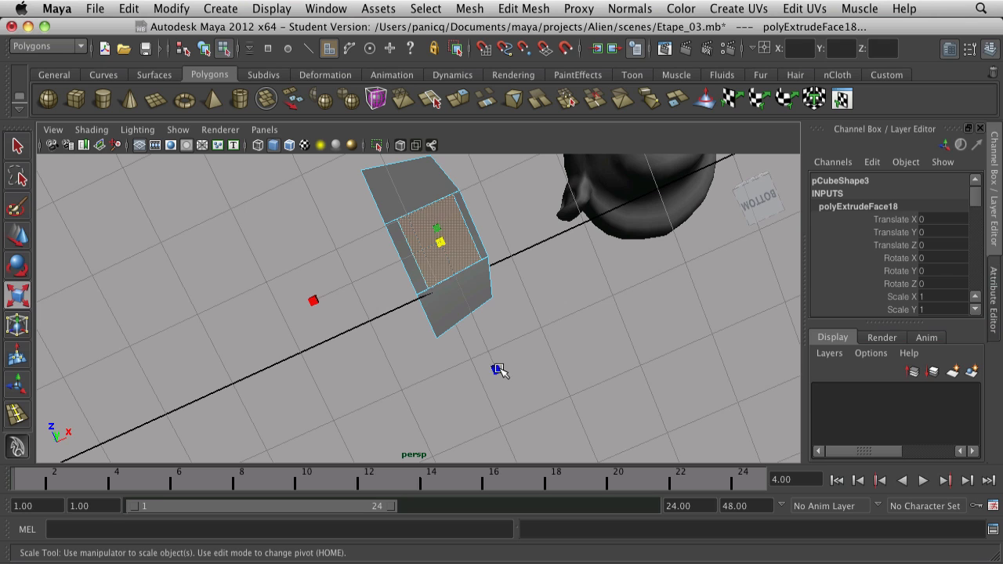
drag(498, 370, 492, 350)
key(w)
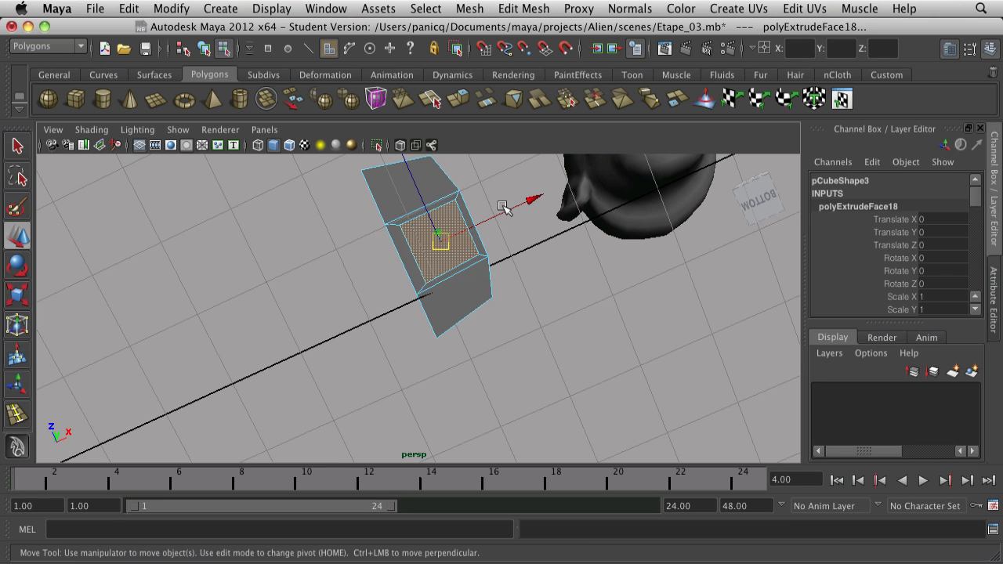
drag(522, 202, 476, 325)
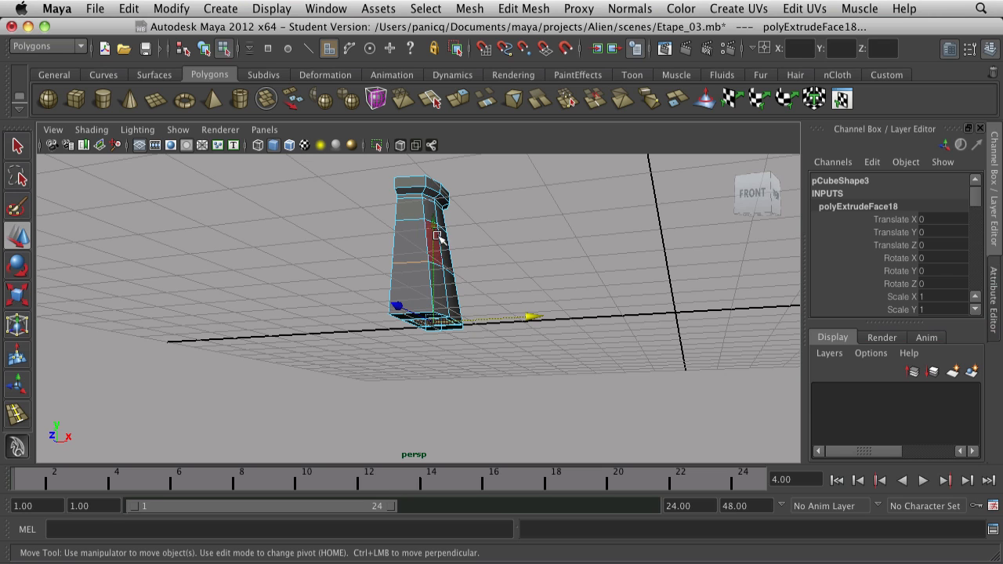
drag(437, 236, 433, 227)
- Extrude the inset face again and pull it down into a short leg, briefly previewing the mesh smoothed
alt+drag(481, 354, 456, 349)
key(g)
drag(438, 427, 446, 352)
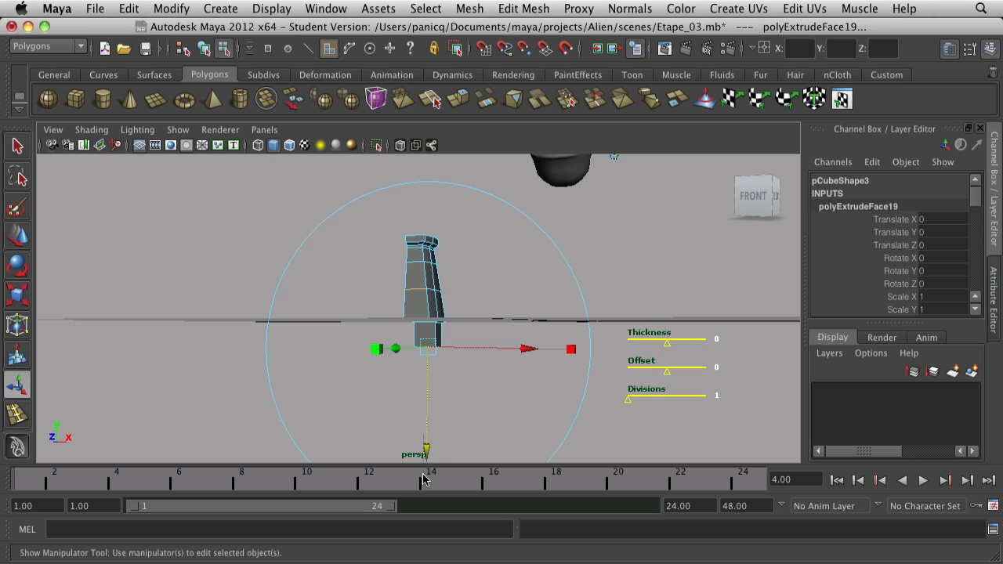
click(509, 313)
key(3)
alt+drag(513, 304, 365, 321)
key(1)
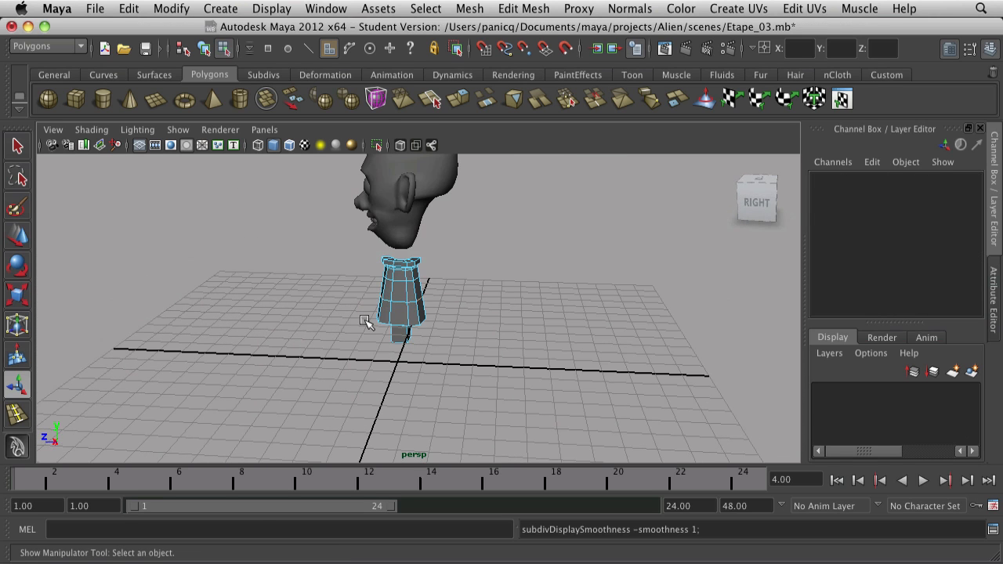
- Hide the grid and lengthen the leg by moving its bottom face down along the Y axis
click(142, 146)
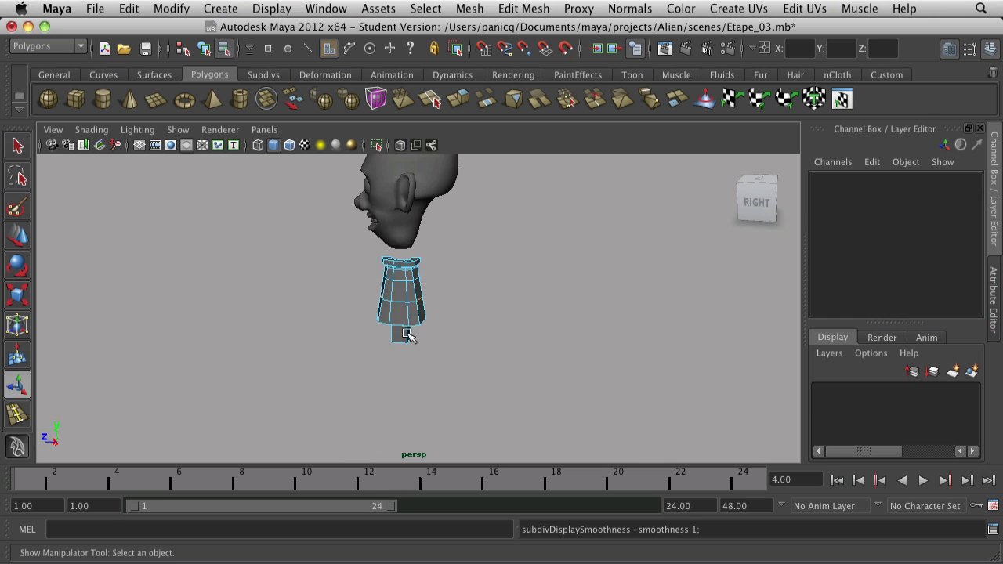
scroll(408, 334, up, 3)
alt+drag(411, 350, 519, 328)
scroll(418, 370, up, 3)
alt+middle_drag(416, 369, 406, 308)
scroll(407, 307, down, 2)
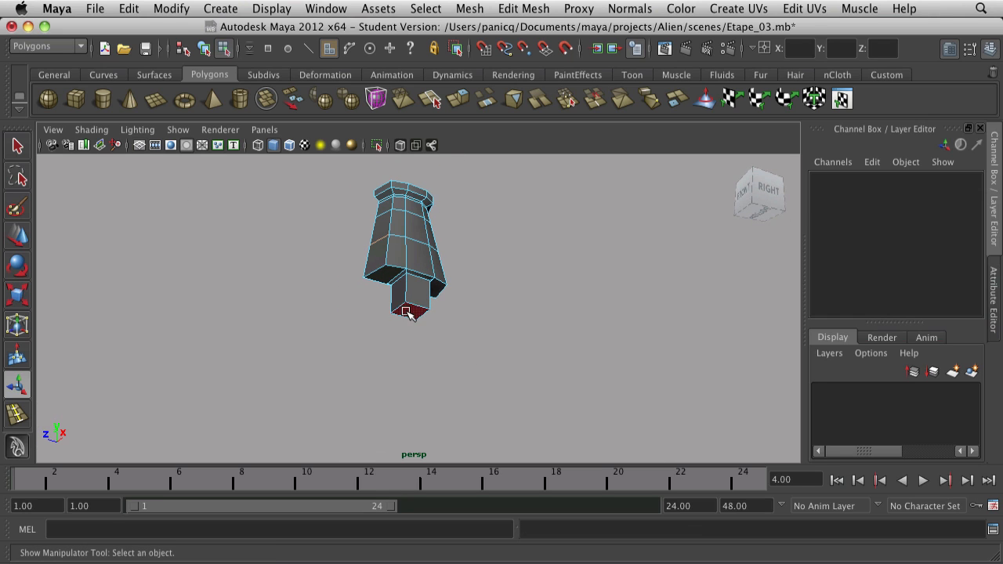
click(407, 310)
key(w)
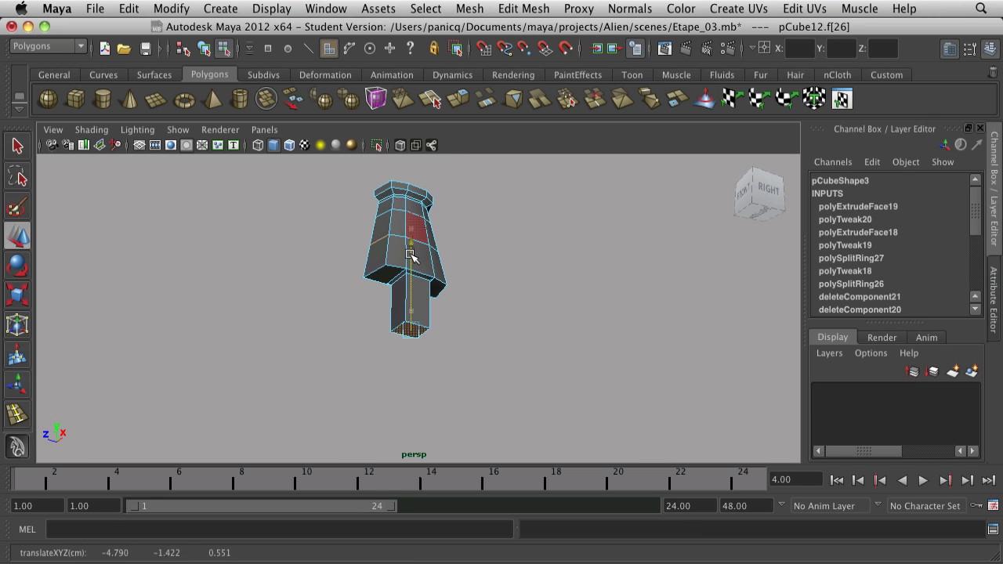
drag(411, 255, 411, 269)
- Scale down the leg's bottom face so that the leg tapers toward its lower end
alt+drag(470, 337, 746, 349)
scroll(618, 352, down, 5)
scroll(549, 361, up, 6)
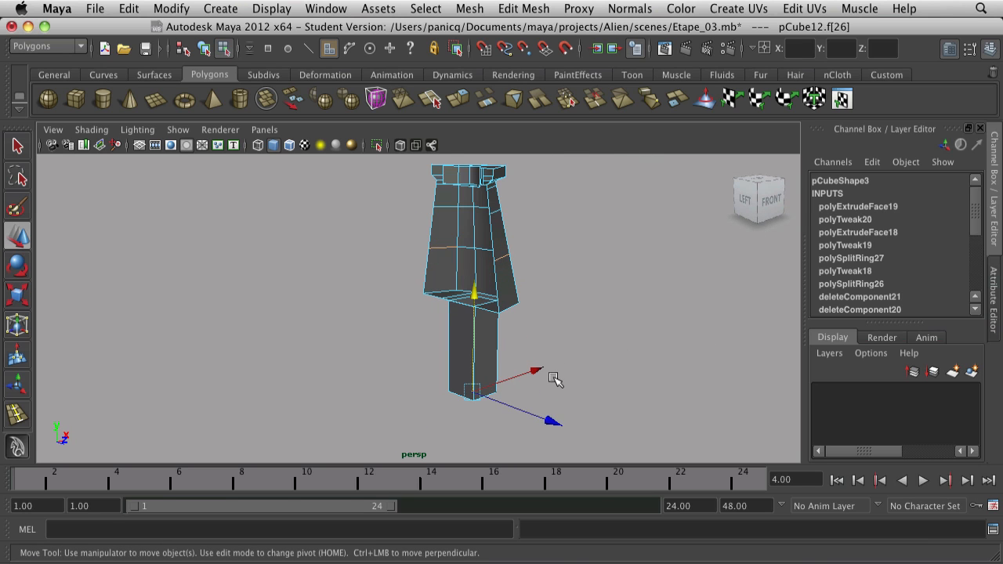
alt+drag(554, 380, 470, 398)
key(r)
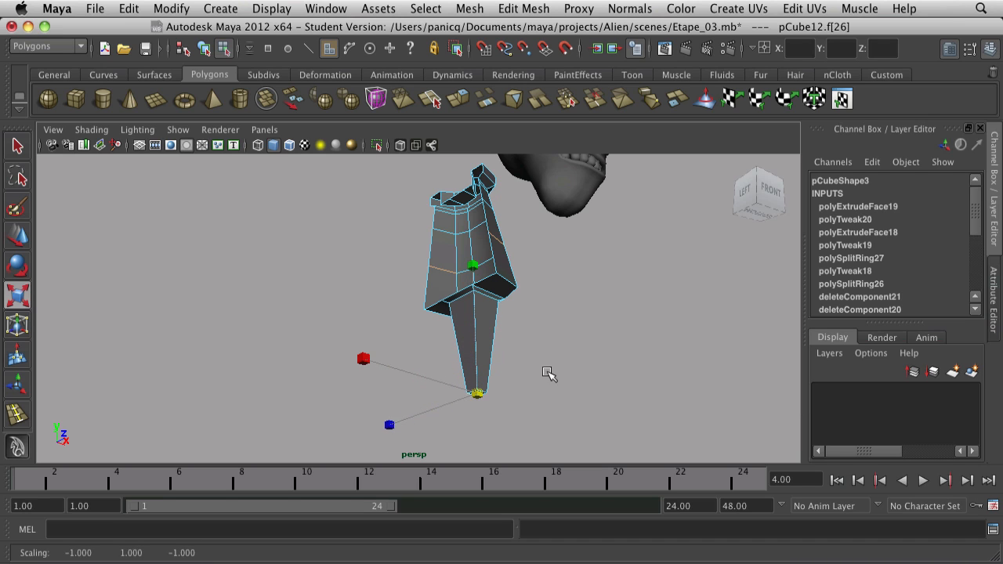
alt+drag(547, 374, 450, 383)
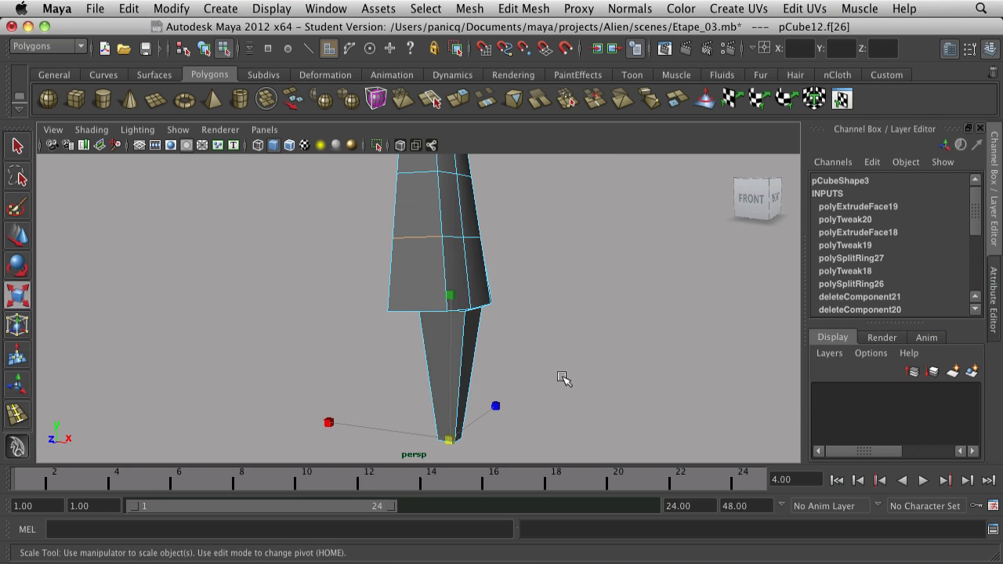
alt+drag(564, 379, 447, 365)
- Insert two closely spaced horizontal edge loops around the middle of the leg with the Insert Edge Loop Tool
key(space)
click(319, 365)
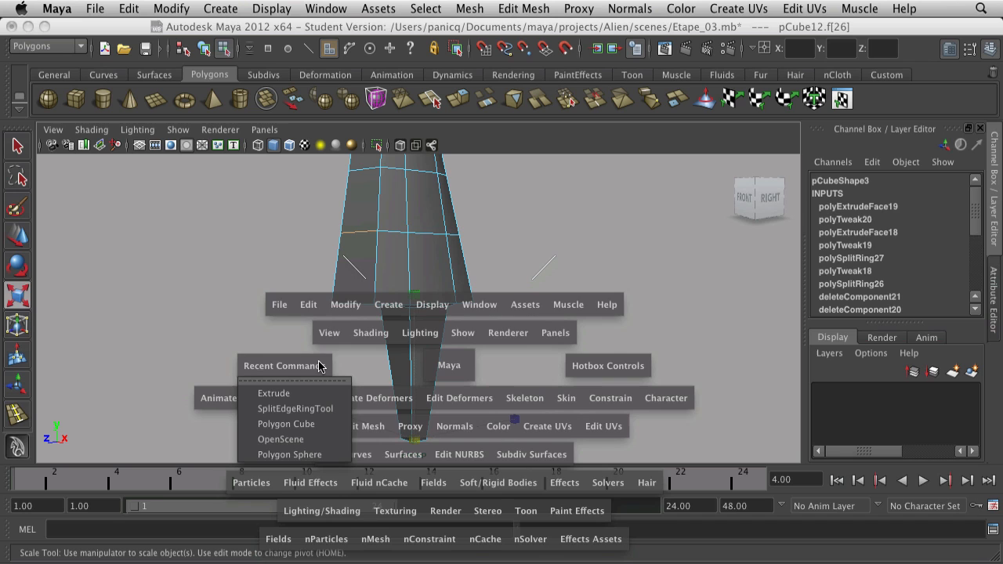
click(295, 408)
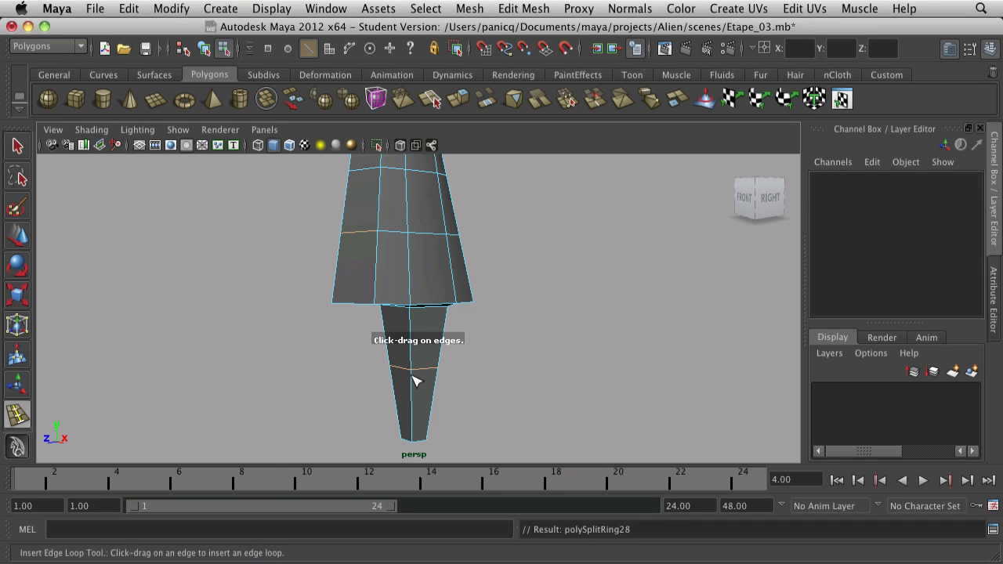
drag(415, 381, 416, 386)
- Select the vertices of the leg's two middle edge loops and move them forward along Z to form a knee
alt+drag(510, 386, 392, 360)
right_click(389, 361)
right_drag(399, 377, 335, 355)
key(w)
drag(435, 386, 261, 363)
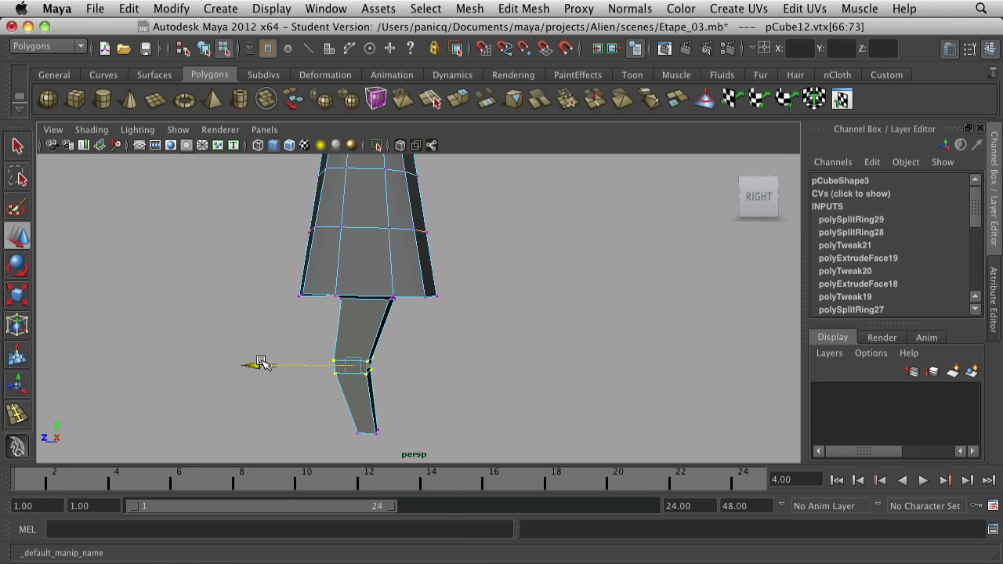
- Preview the half body and bent leg smoothed next to the head, and return to the unsmoothed display
click(478, 367)
scroll(481, 384, down, 5)
alt+drag(481, 385, 443, 351)
key(3)
scroll(481, 279, up, 4)
scroll(497, 319, down, 3)
scroll(459, 357, down, 5)
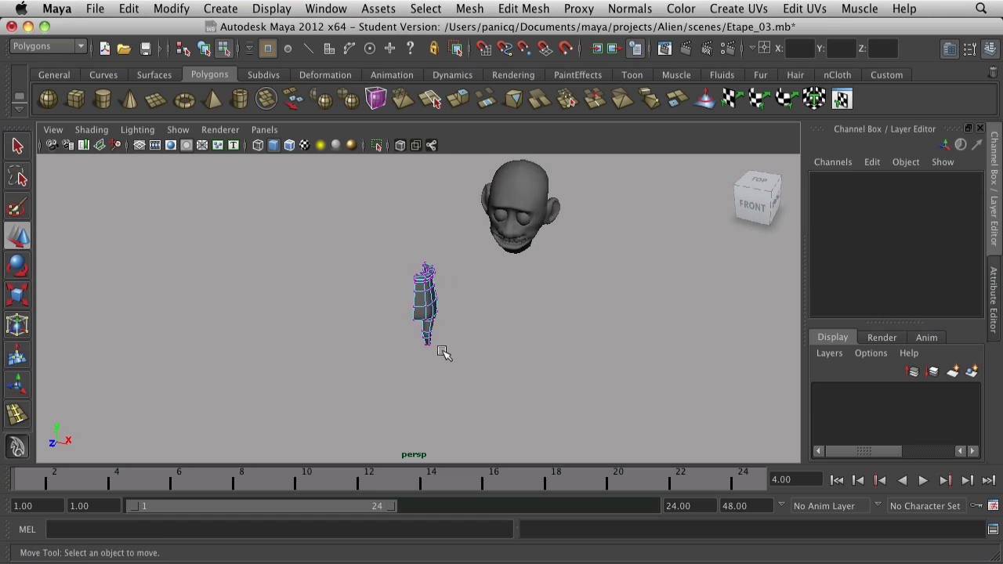
key(f)
key(1)
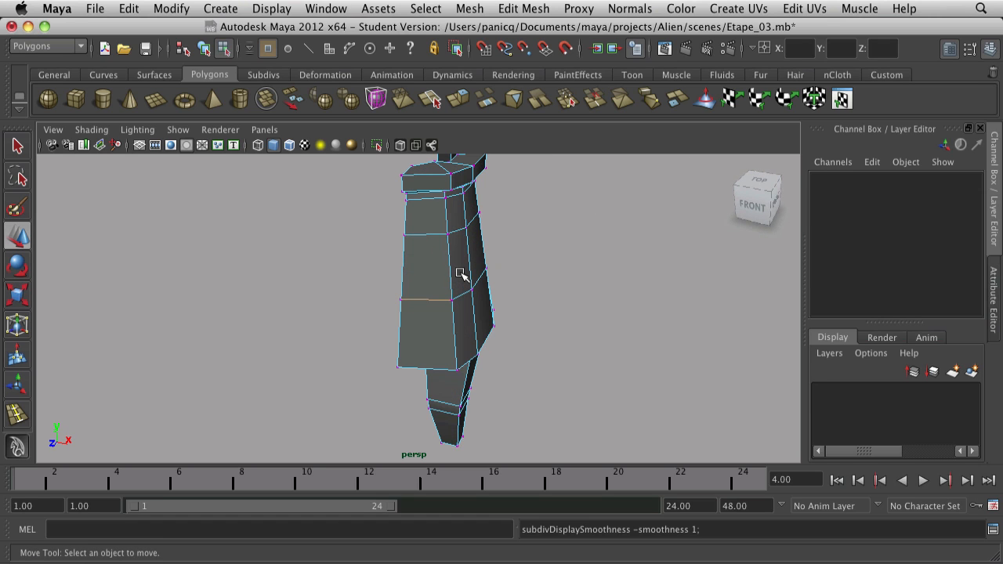
- In the front view, scale the vertices of the half body's rim and neck narrower along X, keeping them aligned with the open side
click(757, 205)
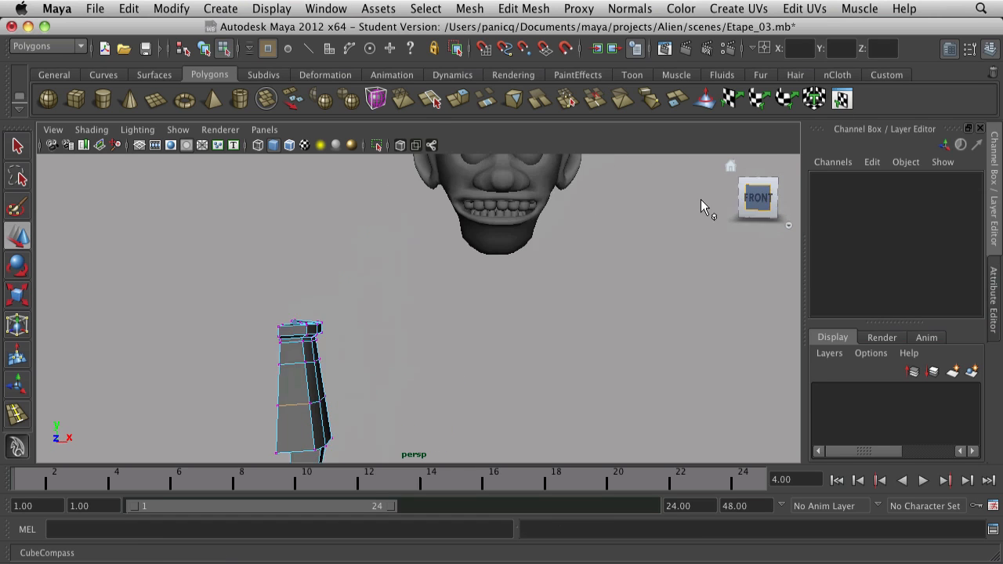
key(f)
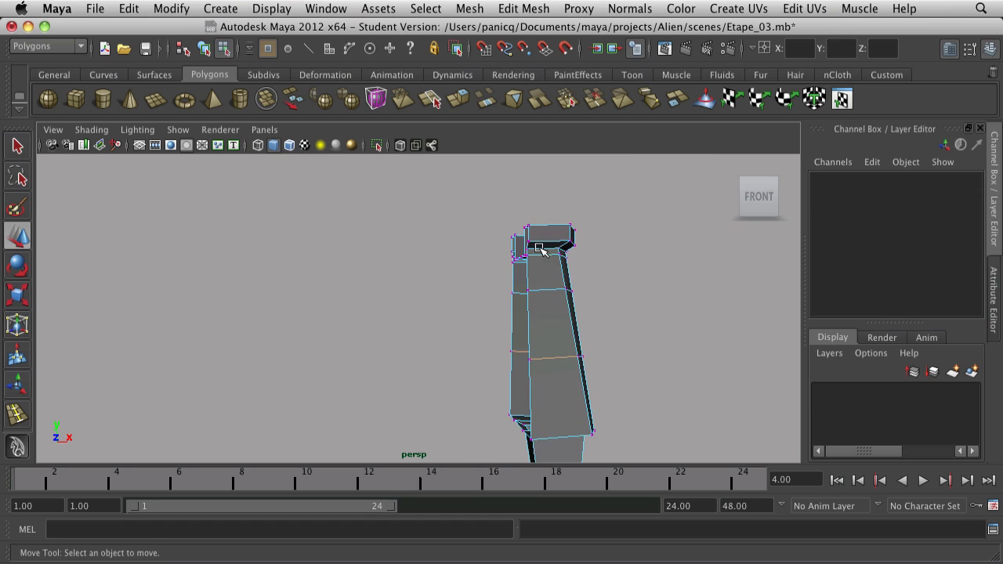
alt+middle_drag(567, 284, 497, 302)
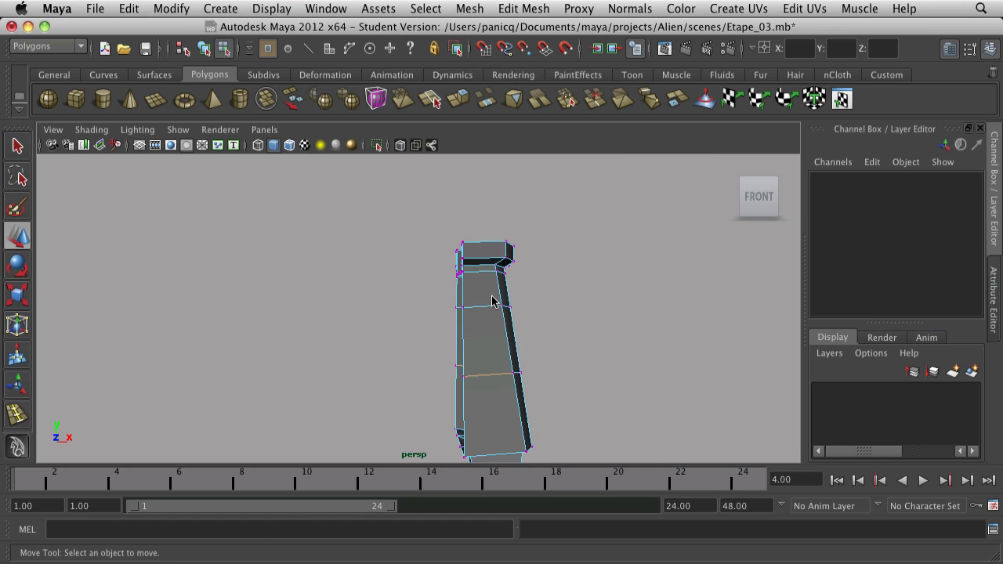
key(space)
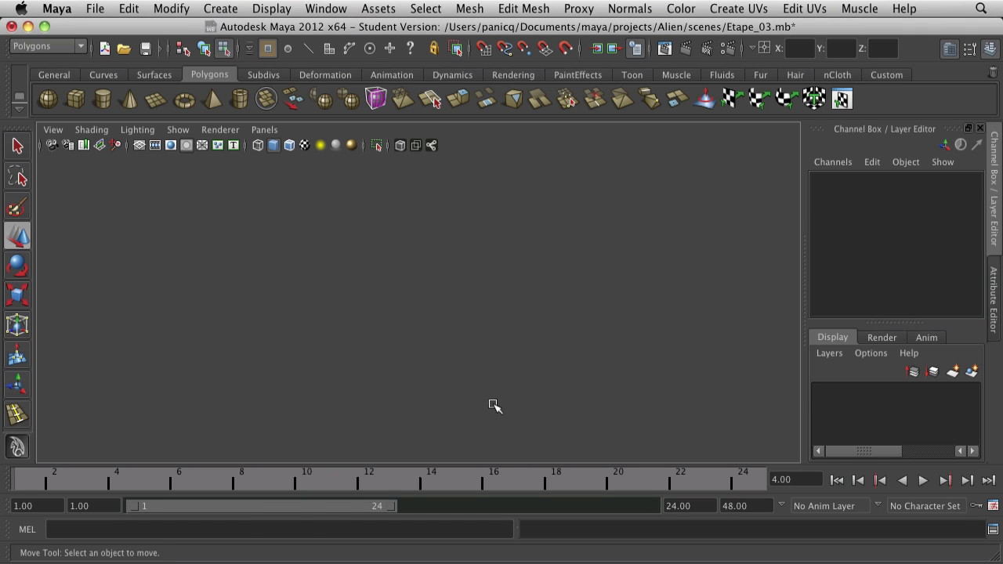
key(space)
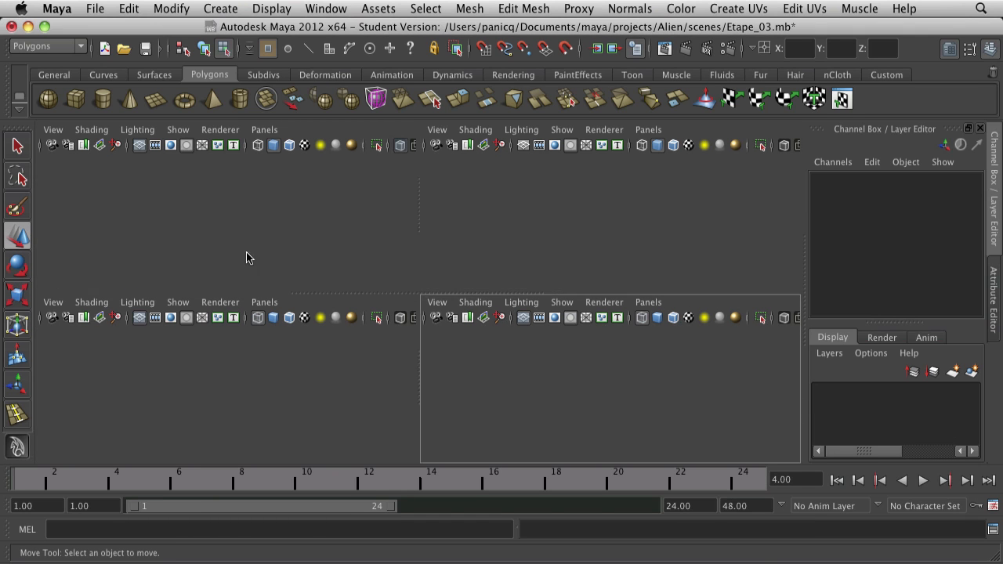
key(space)
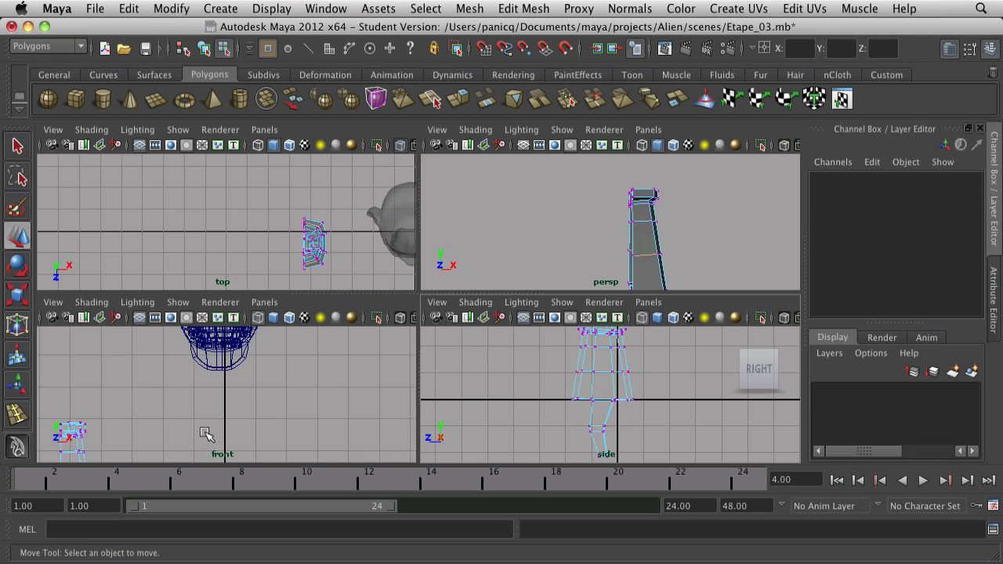
key(space)
alt+middle_drag(170, 407, 503, 294)
drag(472, 276, 631, 365)
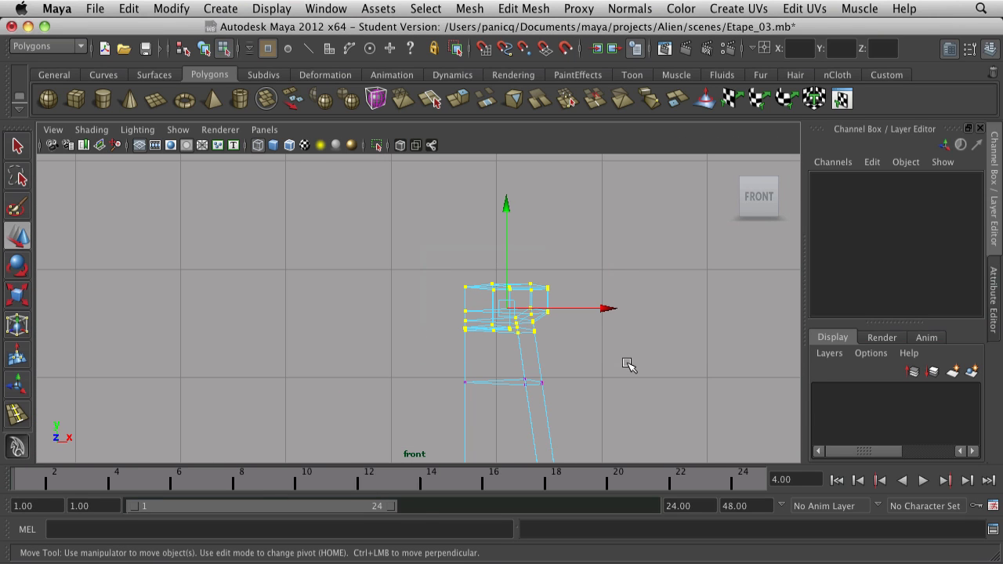
click(593, 315)
key(r)
drag(412, 261, 571, 352)
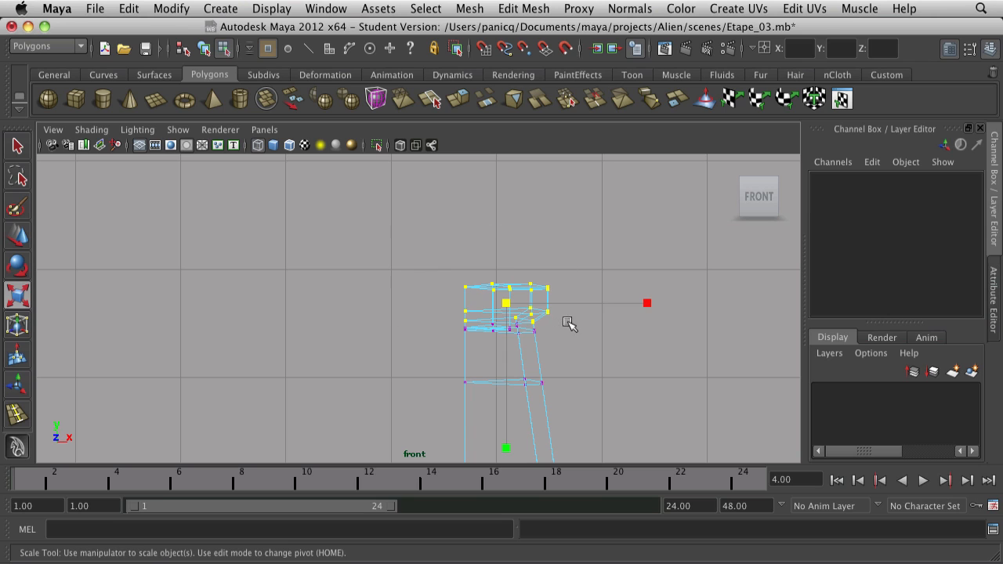
drag(382, 242, 603, 341)
drag(648, 312, 586, 309)
key(w)
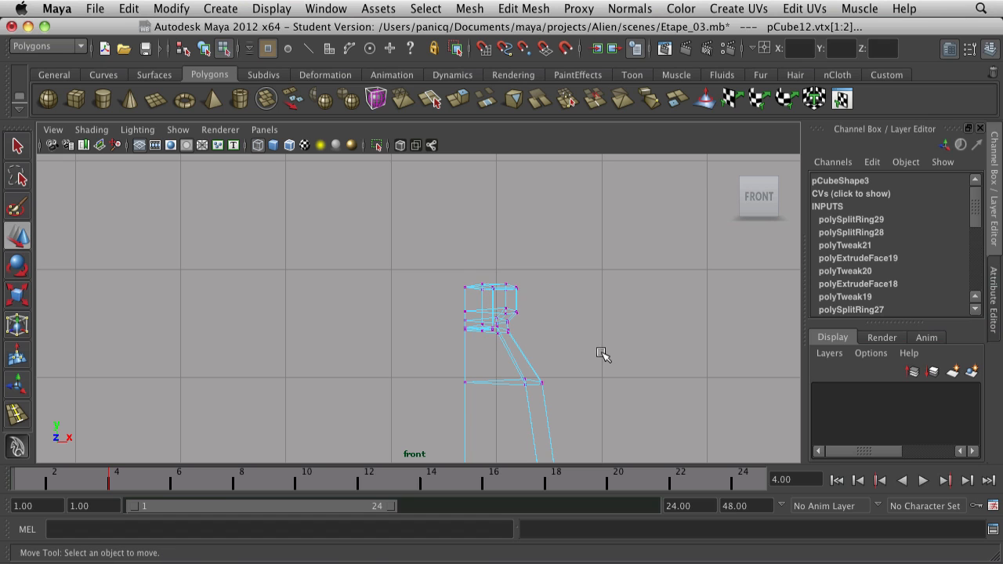
- Move the outer vertices of the first edge loop below the neck upward along Y to form the shoulder
drag(504, 350, 564, 400)
scroll(565, 401, down, 4)
alt+middle_drag(566, 401, 554, 360)
scroll(554, 359, up, 1)
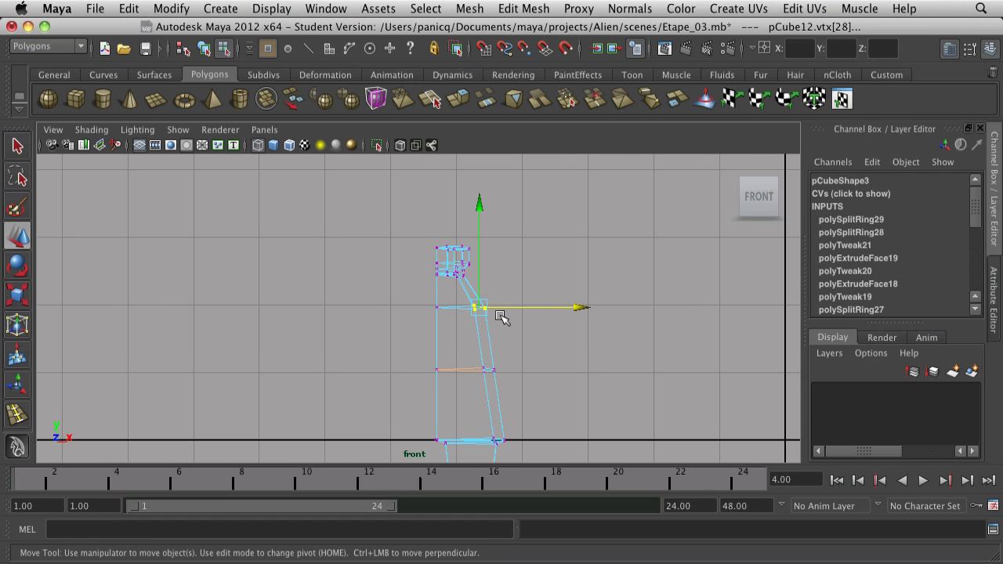
drag(486, 303, 487, 291)
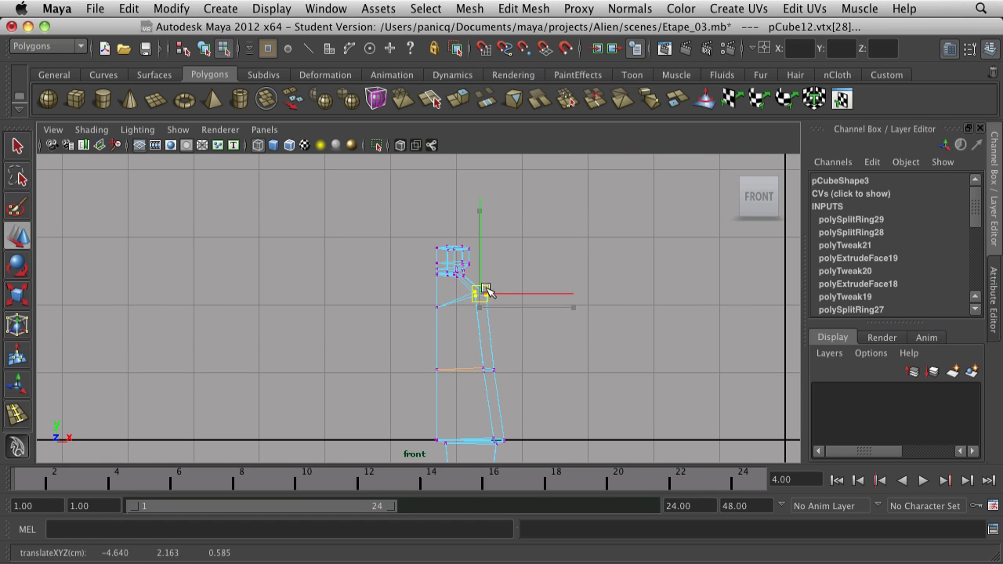
click(523, 350)
scroll(530, 364, up, 1)
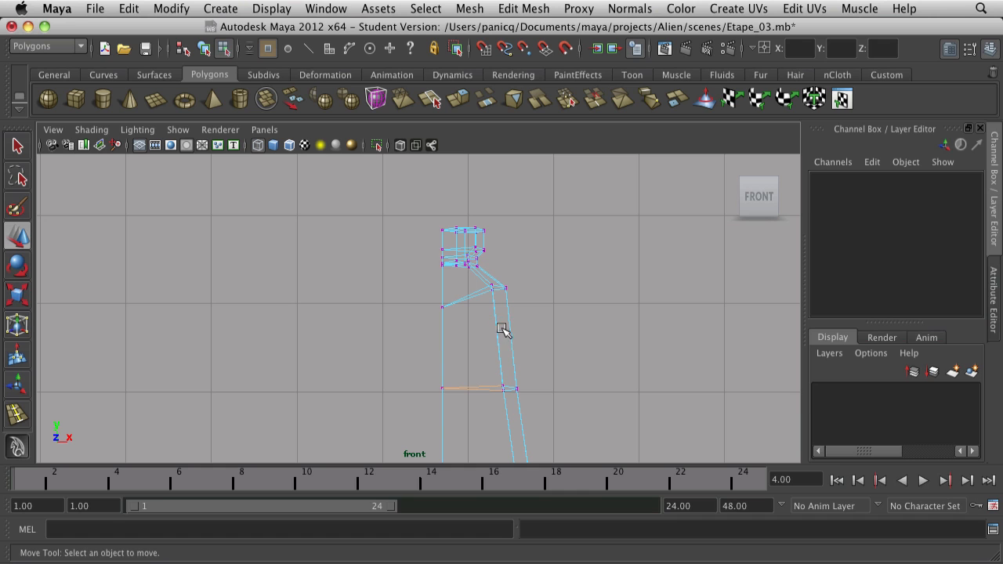
- Insert an edge loop midway between the shoulder loop and the loop below it, and briefly preview the body smoothed
key(space)
drag(358, 329, 351, 356)
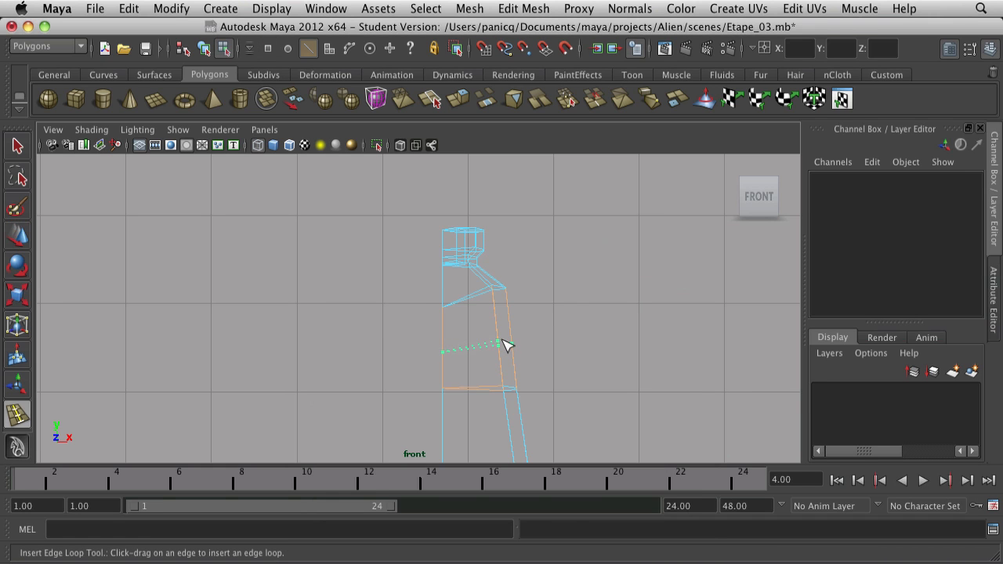
click(505, 345)
scroll(555, 331, down, 3)
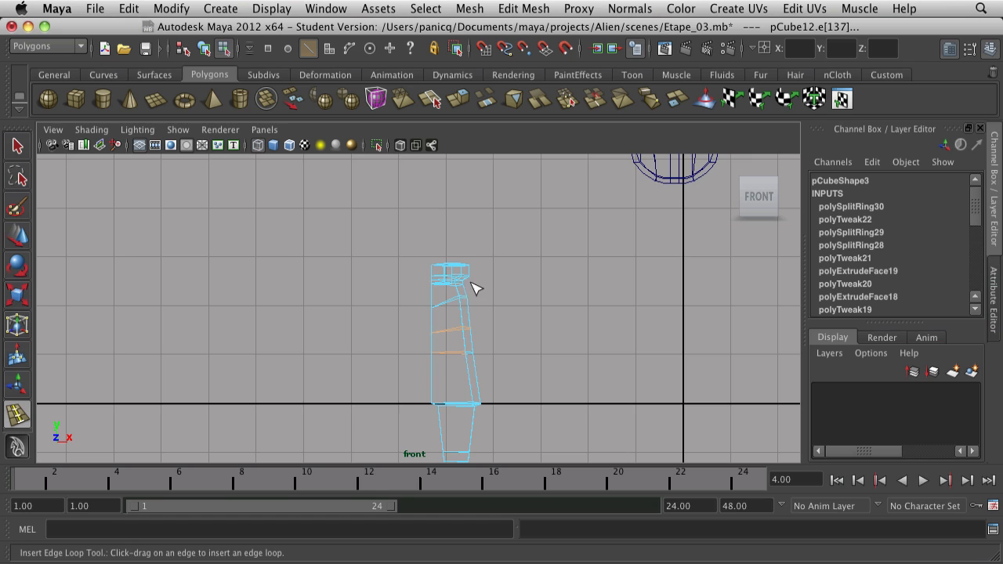
scroll(475, 288, up, 2)
key(3)
key(1)
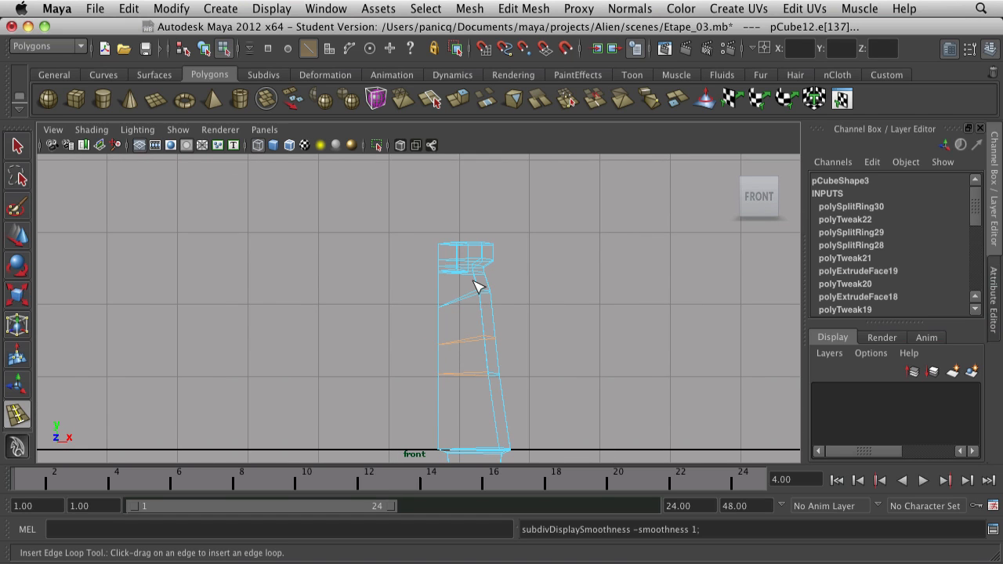
- Select the rim, neck and shoulder vertices, scale them narrower along X, and shift them along X back in line with the open side
right_click(475, 287)
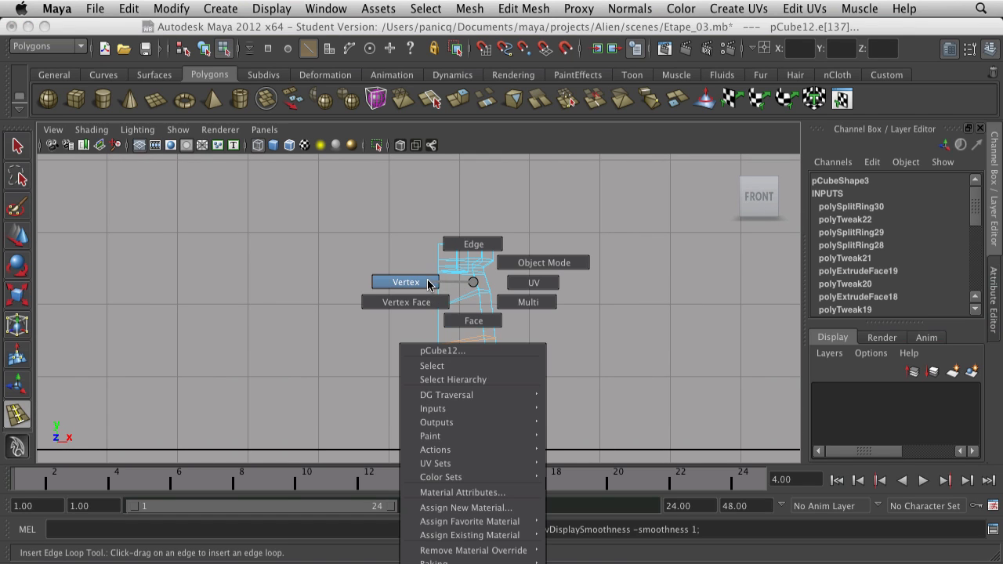
click(406, 282)
key(b)
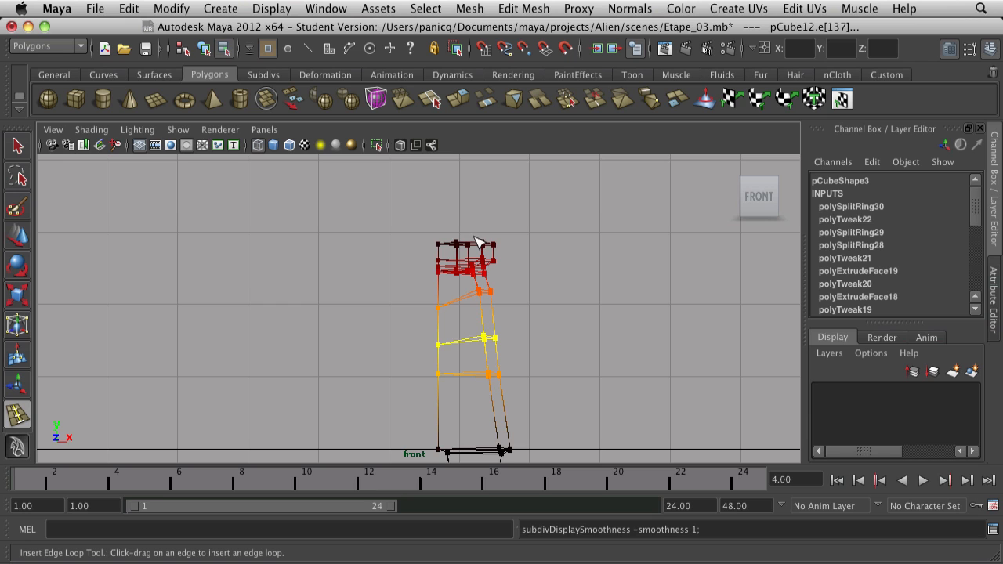
key(b)
right_click(488, 290)
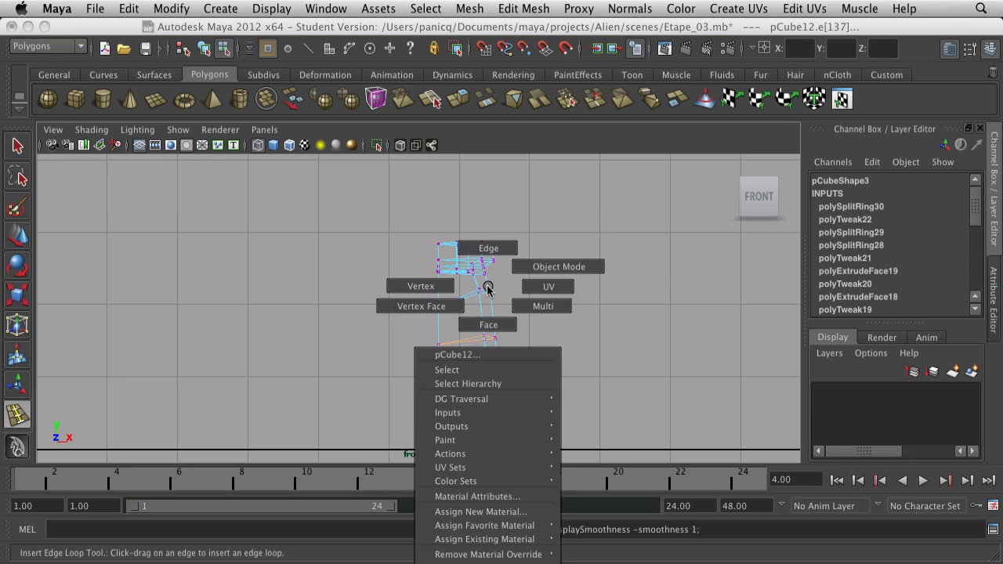
click(423, 286)
key(w)
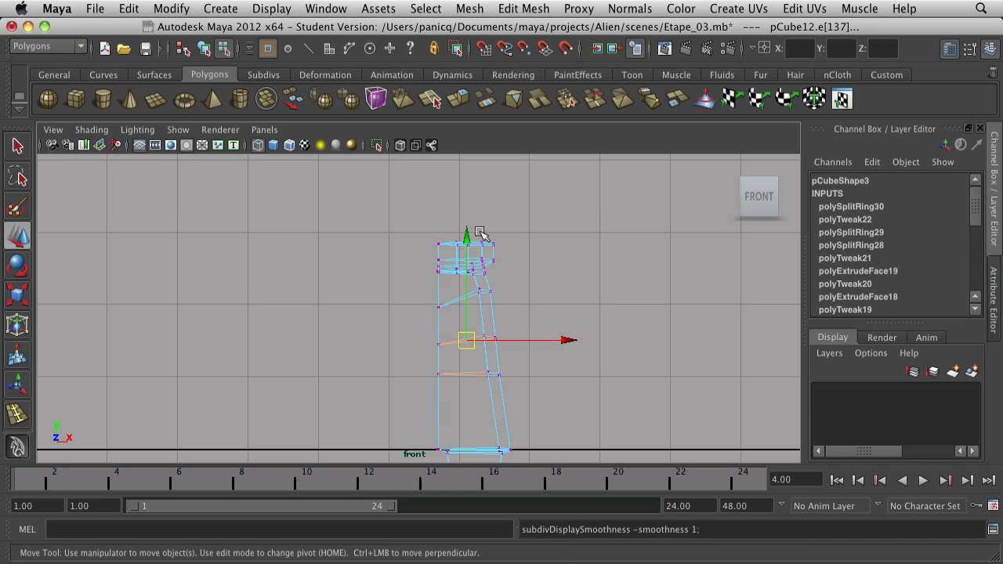
click(533, 332)
drag(518, 322, 434, 224)
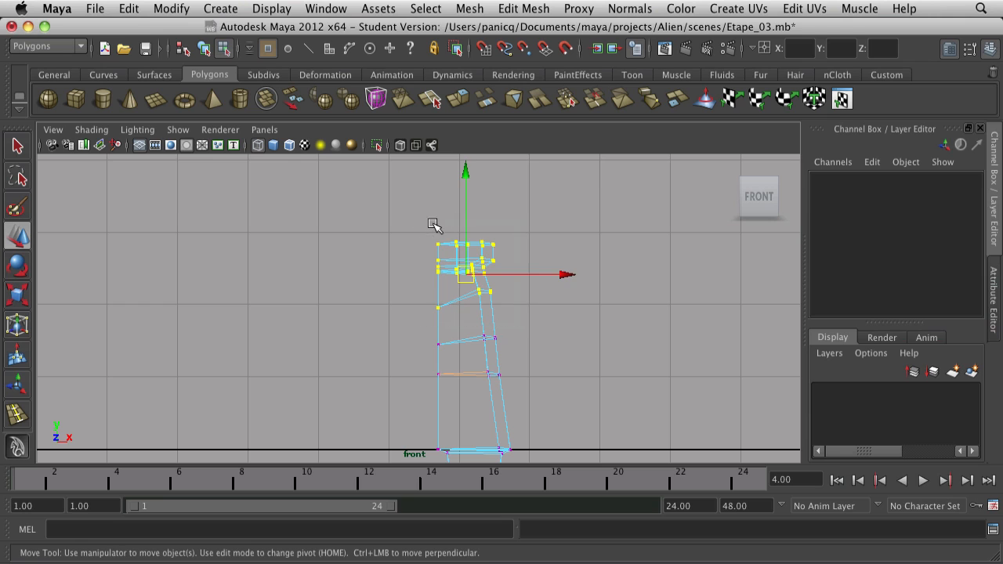
key(r)
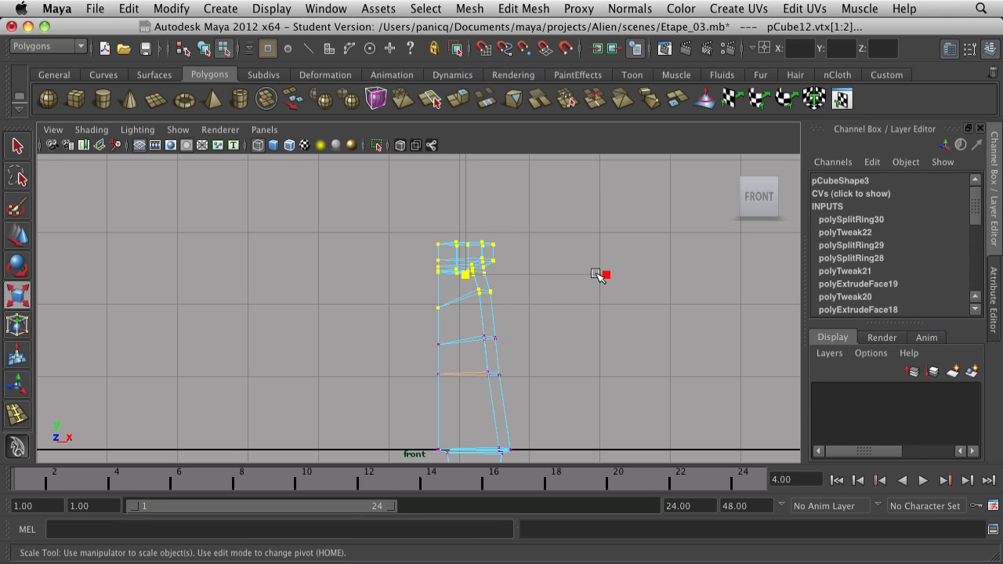
click(594, 273)
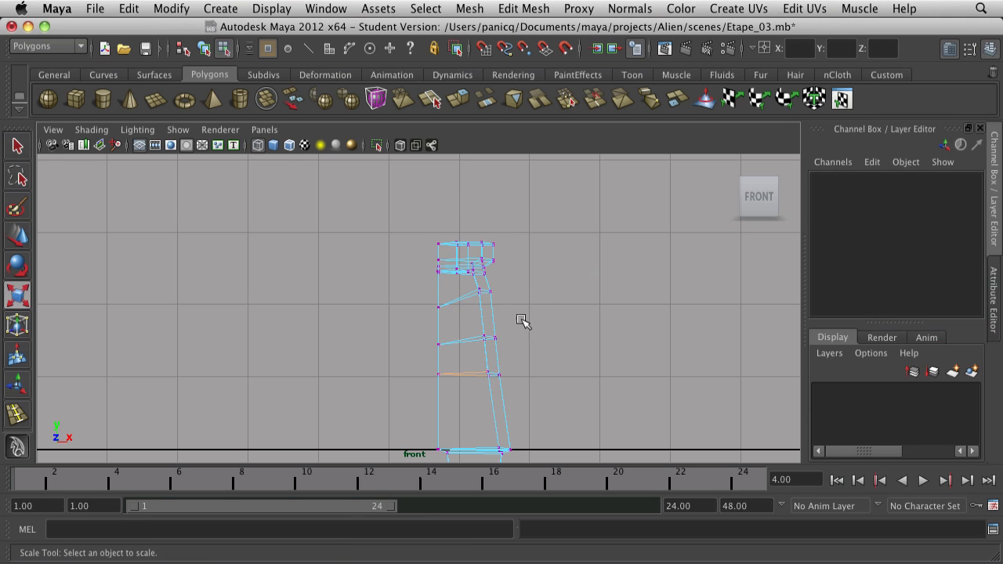
drag(352, 182, 533, 321)
drag(605, 276, 564, 276)
key(w)
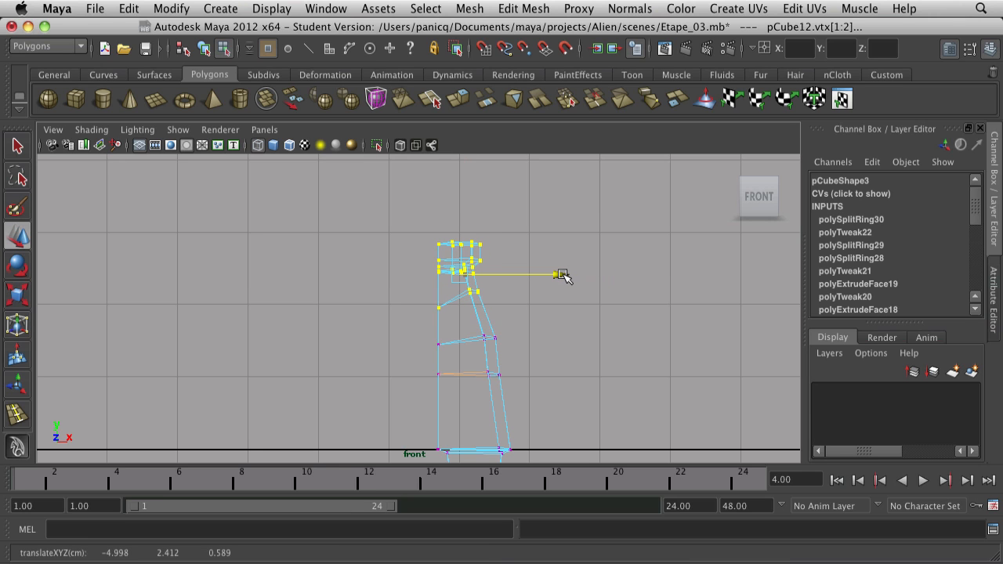
click(563, 311)
- In the perspective view, select the outer side face between the shoulder loop and the loop below it
scroll(563, 311, down, 8)
key(space)
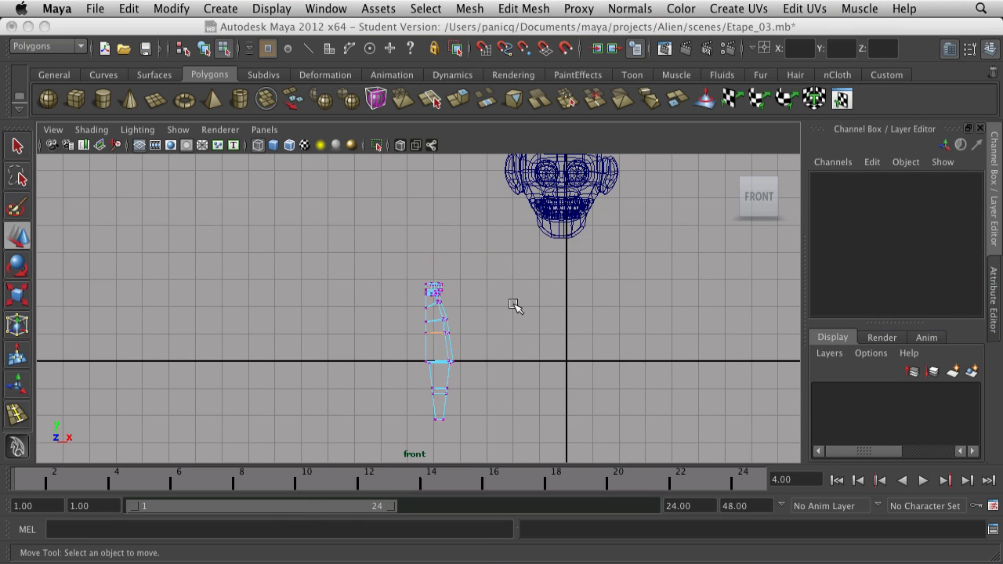
key(space)
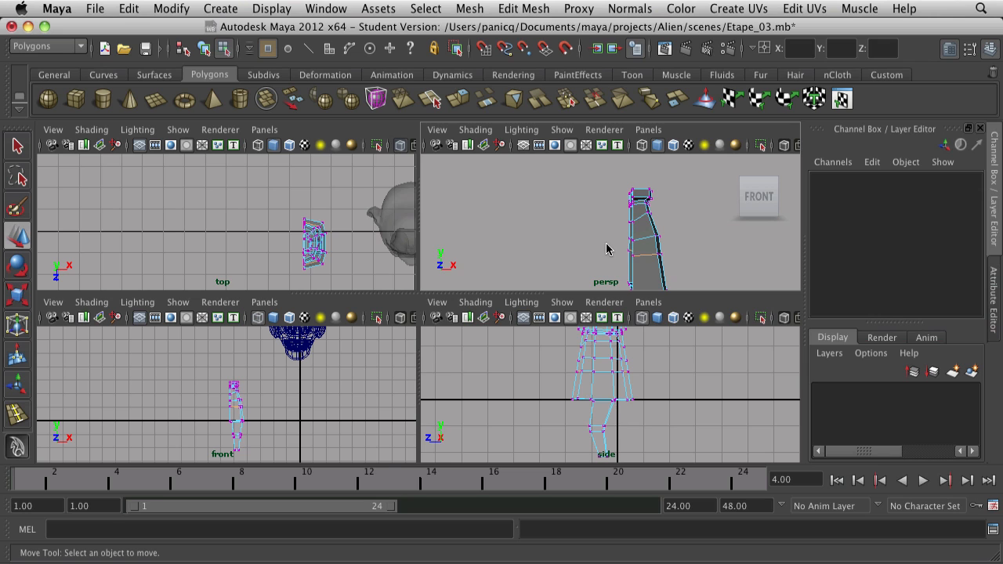
key(space)
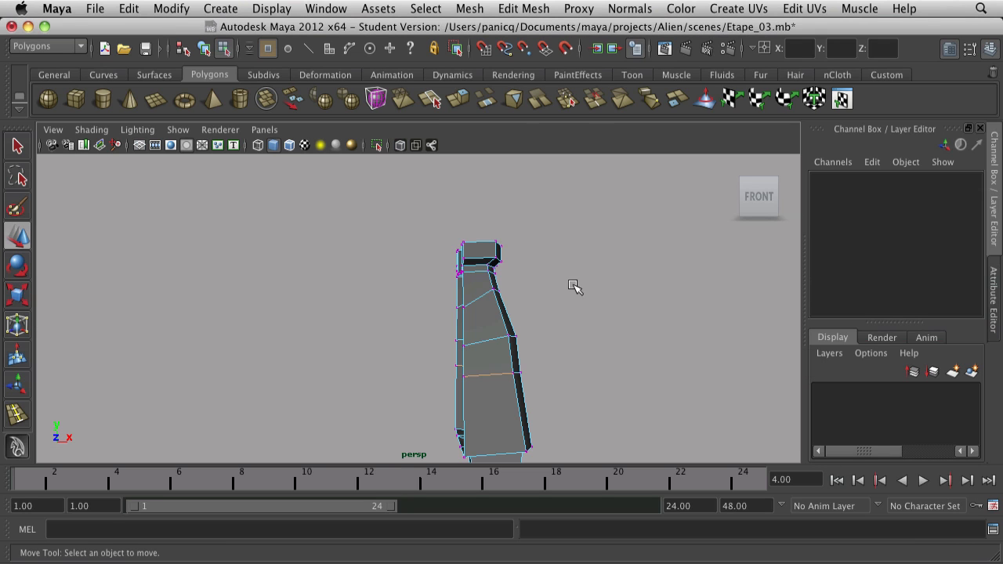
alt+drag(575, 286, 439, 305)
scroll(392, 368, up, 2)
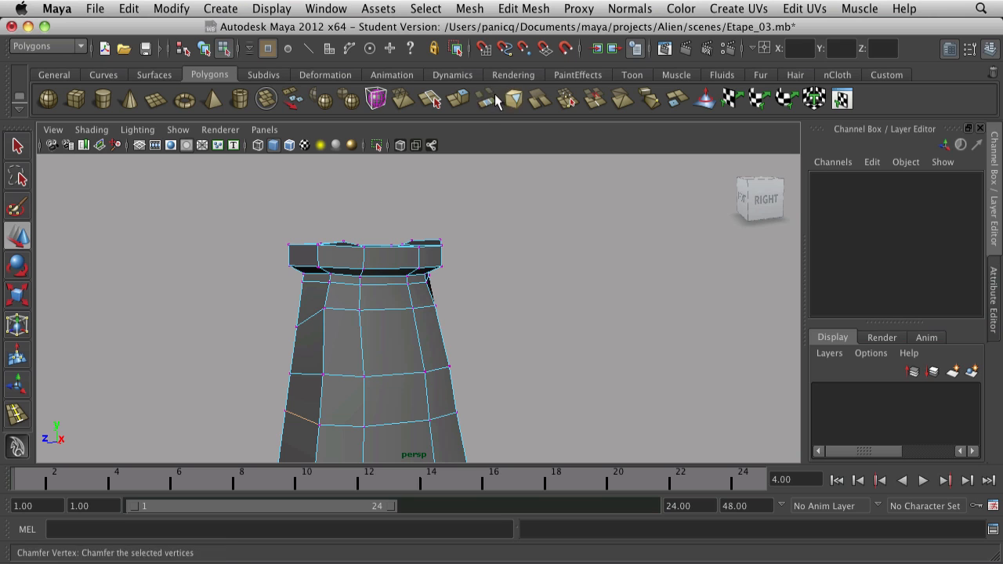
click(459, 99)
right_drag(410, 385, 411, 423)
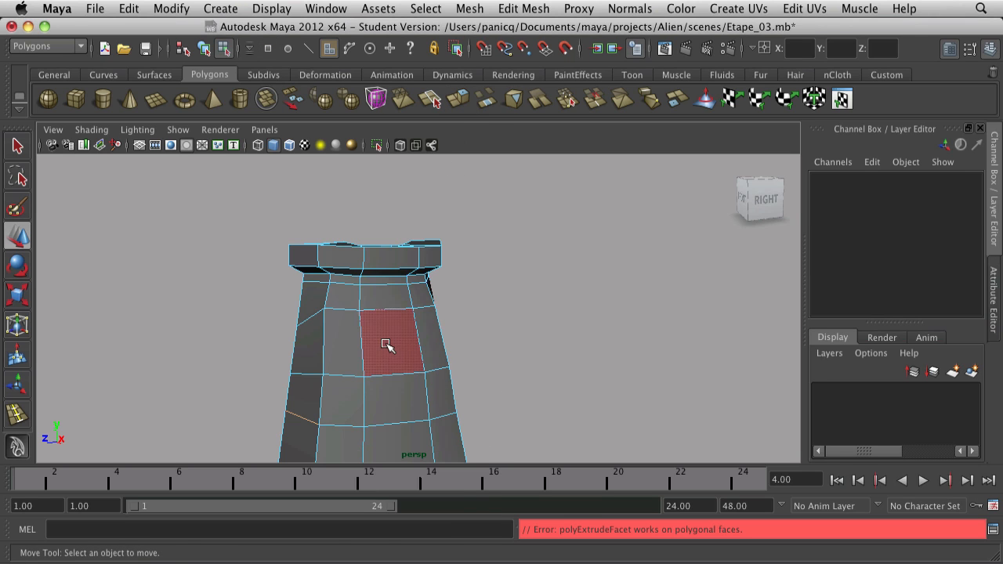
click(387, 346)
alt+drag(388, 344, 480, 245)
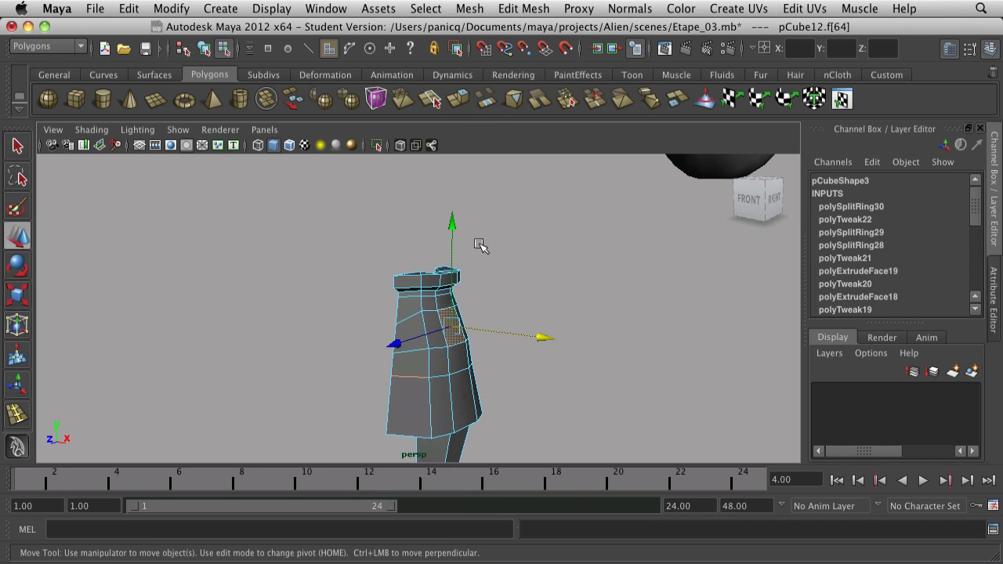
alt+right_drag(473, 244, 485, 322)
drag(479, 329, 494, 322)
key(super+z)
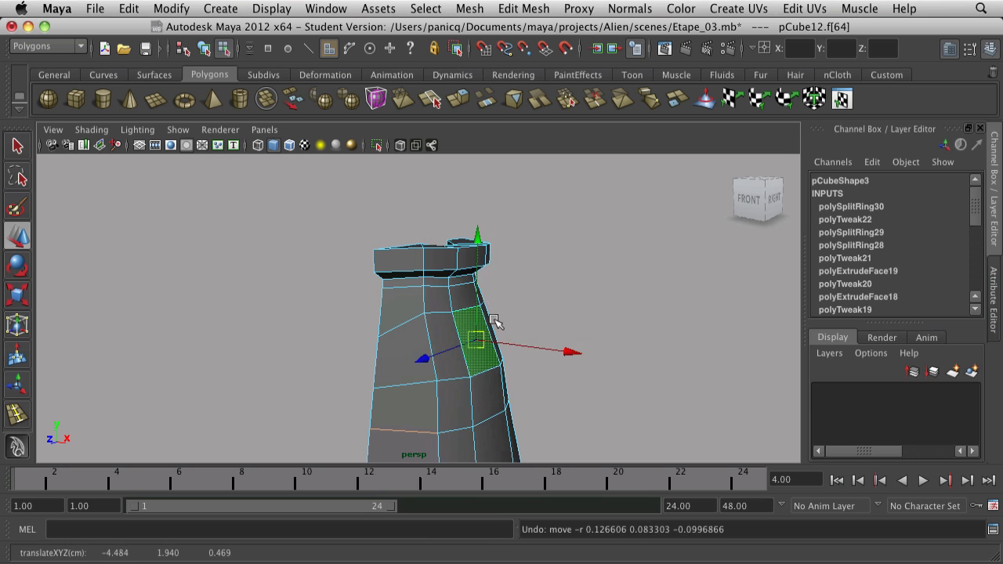
- Extrude the selected side face outward along its normal to start the arm, and check it in all four views
alt+drag(528, 253, 511, 329)
scroll(505, 315, down, 6)
scroll(513, 335, up, 4)
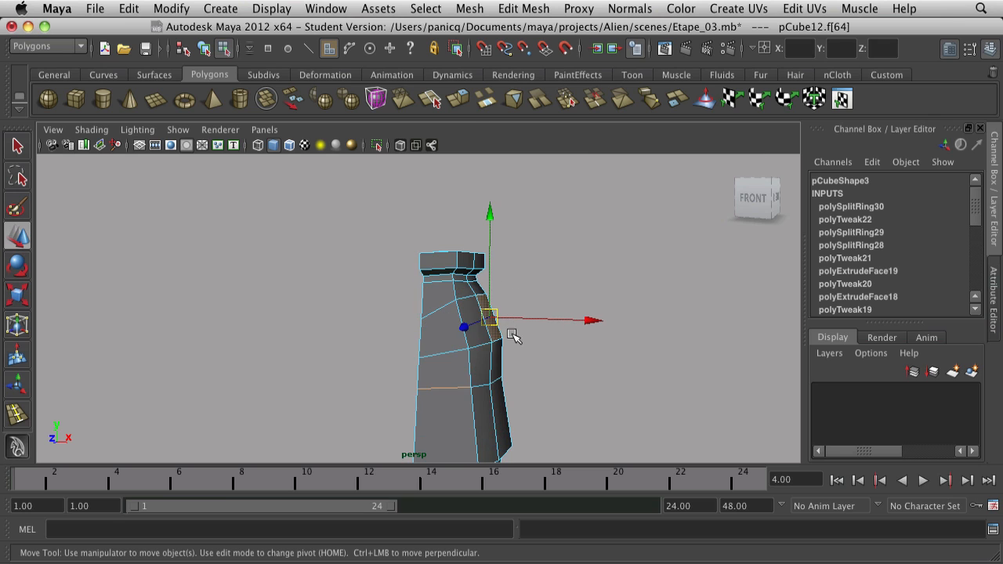
click(459, 98)
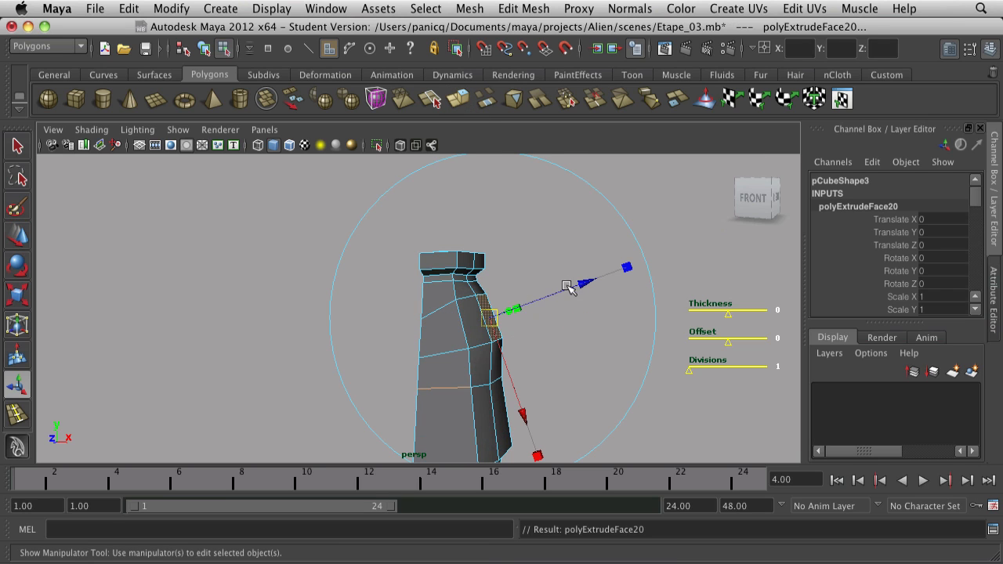
drag(568, 287, 573, 270)
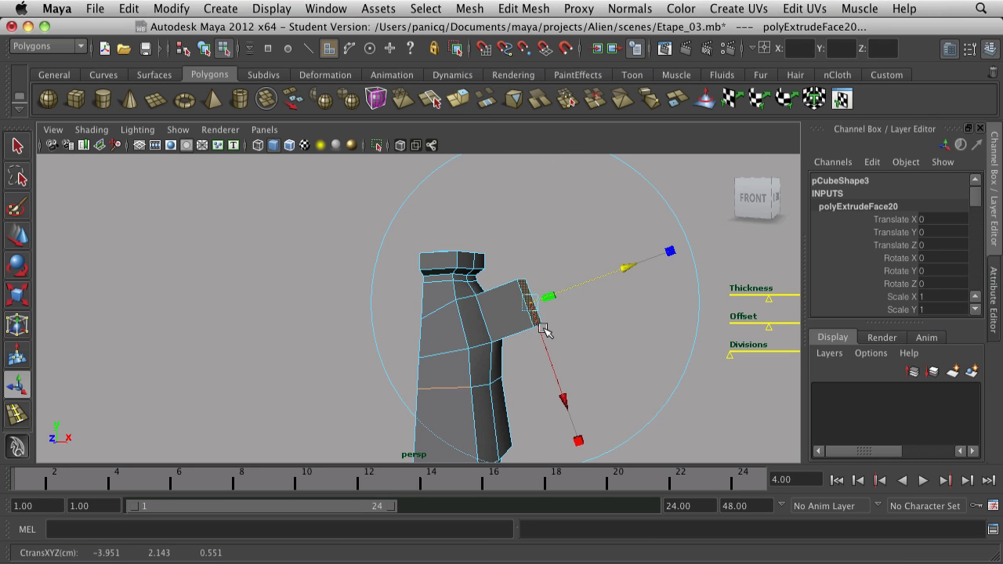
mouse_move(546, 331)
alt+mouse_down()
mouse_move(585, 322)
mouse_move(564, 326)
alt+mouse_up()
scroll(548, 325, down, 5)
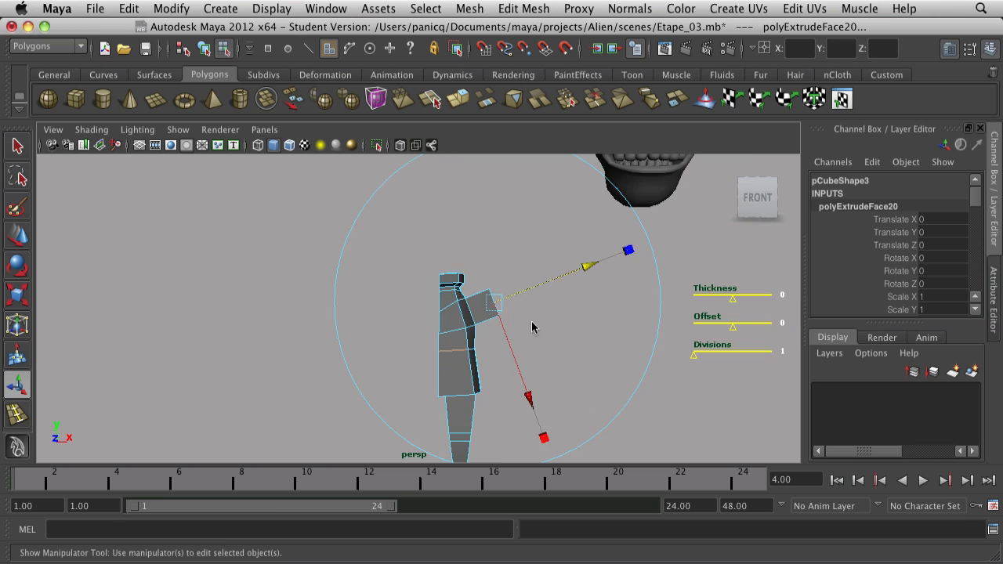
key(space)
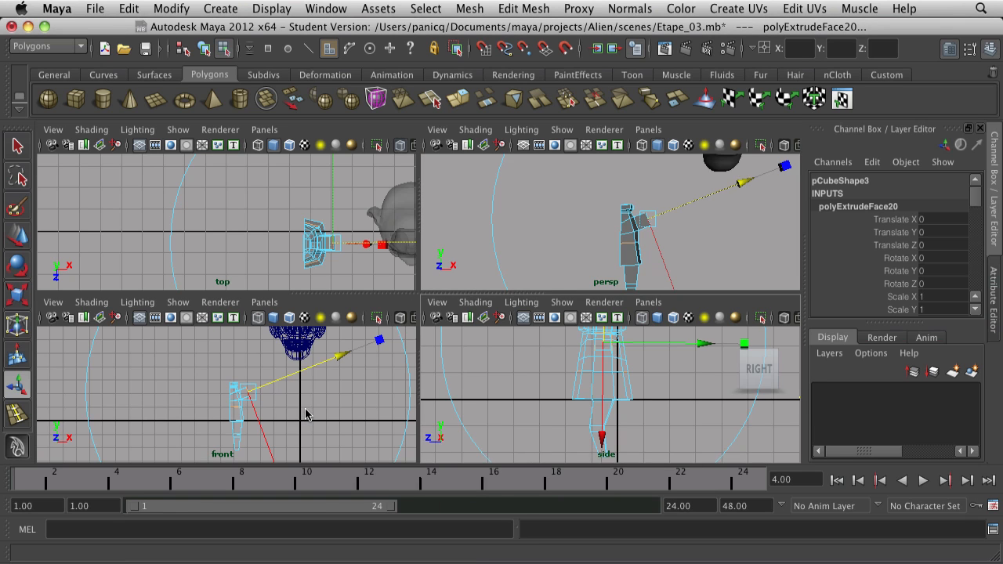
- In the front view, pull the extruded side face outward along X to lengthen the arm horizontally
key(space)
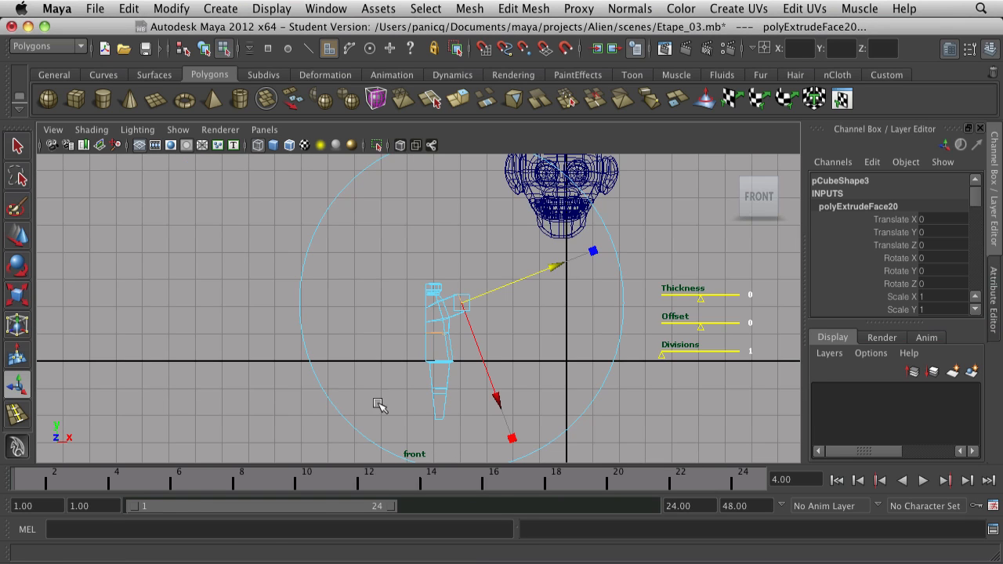
scroll(497, 360, up, 6)
drag(513, 297, 633, 306)
alt+middle_drag(553, 365, 433, 300)
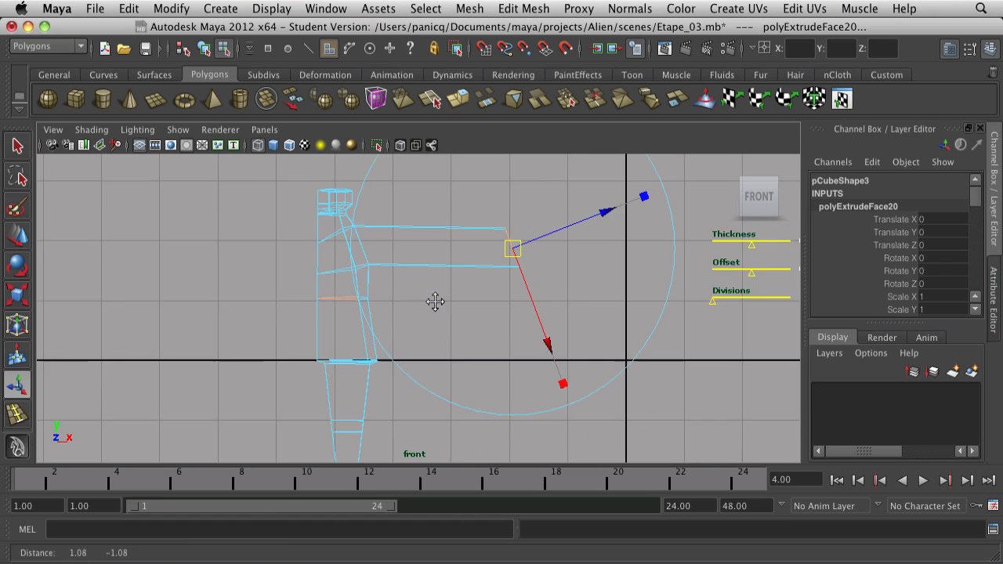
- Straighten the arm's slanted end face to vertical and scale it smaller so the arm tapers
scroll(541, 239, up, 2)
key(e)
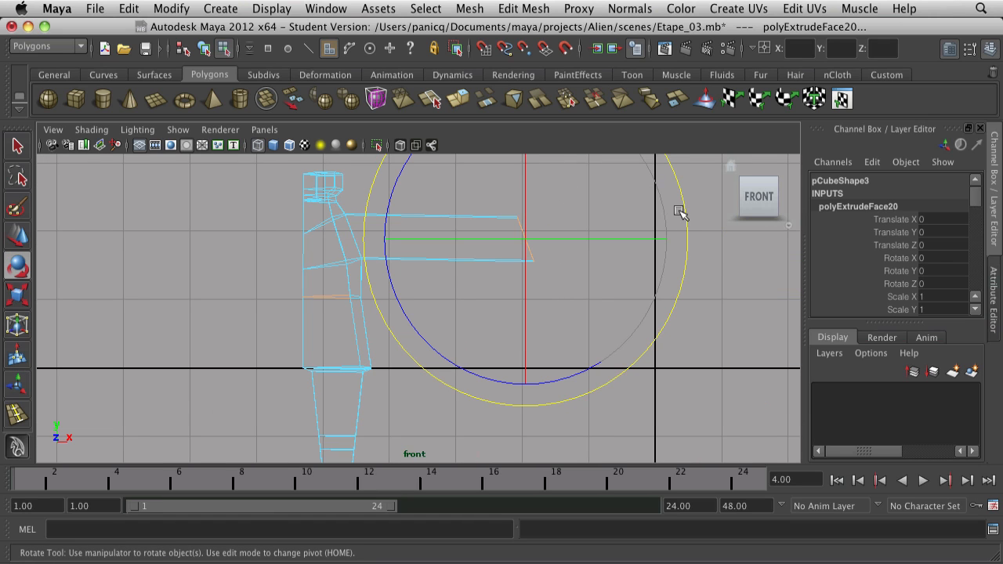
mouse_move(690, 224)
mouse_down()
mouse_move(683, 212)
mouse_move(687, 241)
mouse_up()
key(super+z)
scroll(587, 244, up, 2)
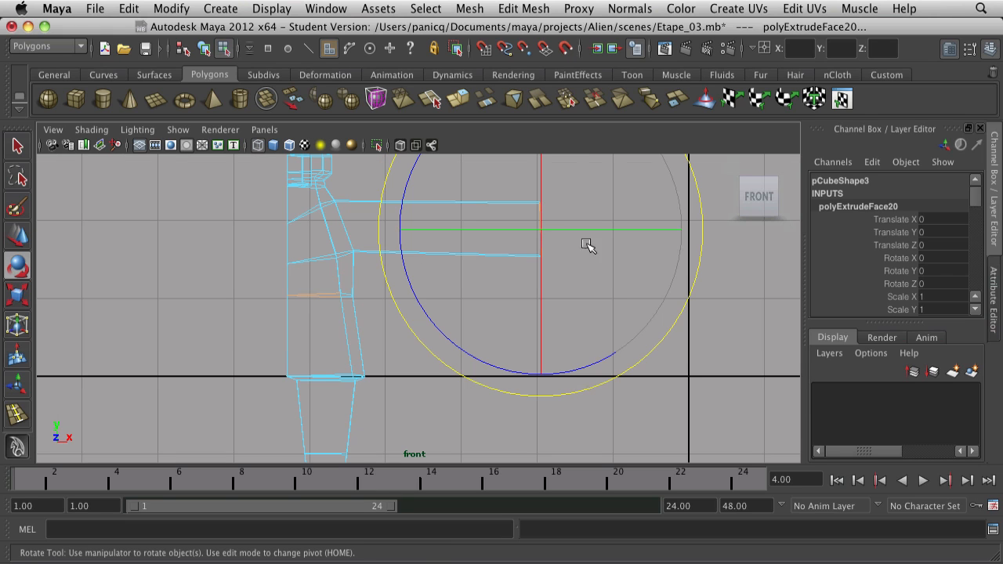
key(r)
drag(541, 225, 515, 230)
key(w)
key(e)
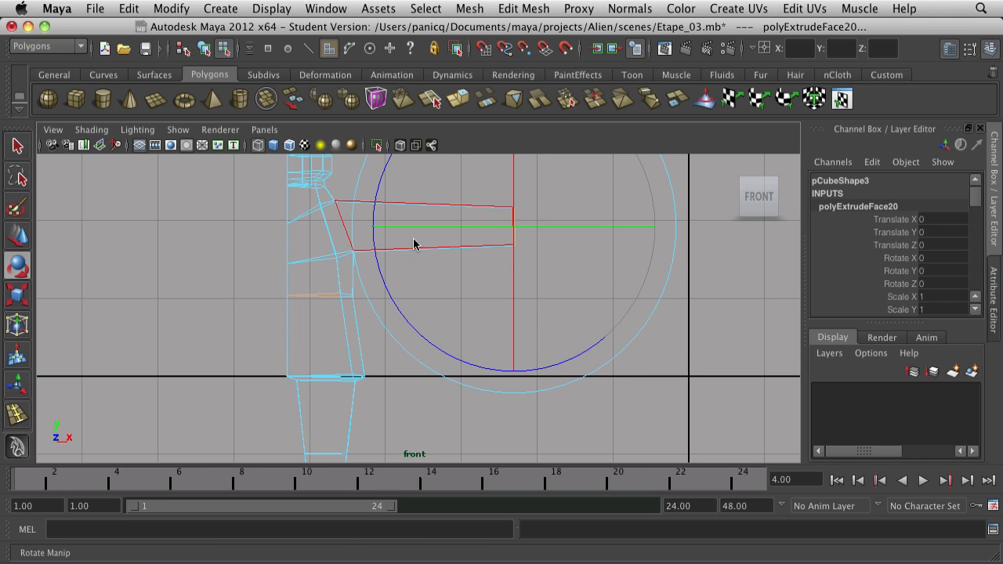
- Examine the lengthened arm's shape and taper in the top and perspective views
key(space)
key(space)
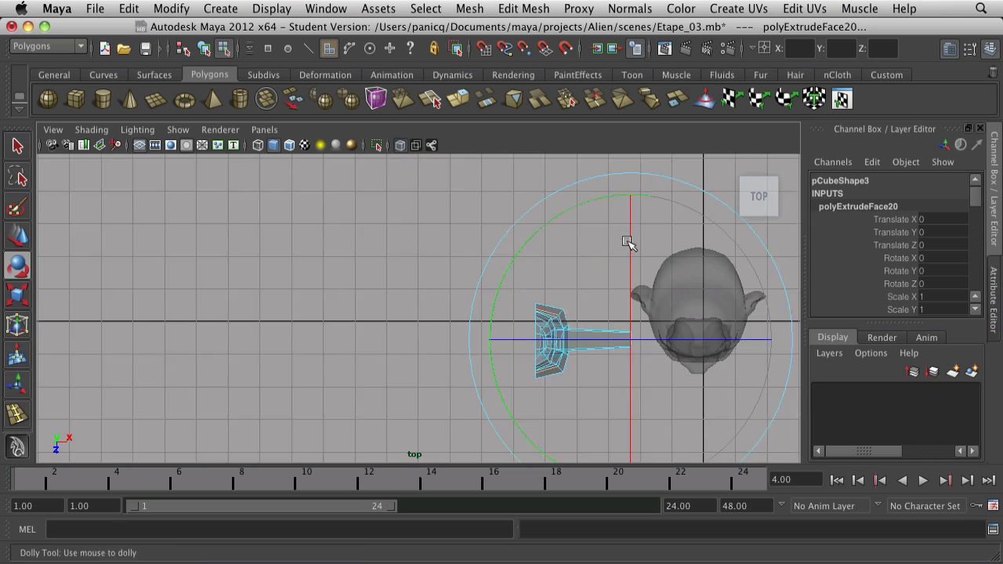
scroll(627, 241, down, 1)
scroll(624, 387, up, 5)
alt+middle_drag(647, 351, 482, 340)
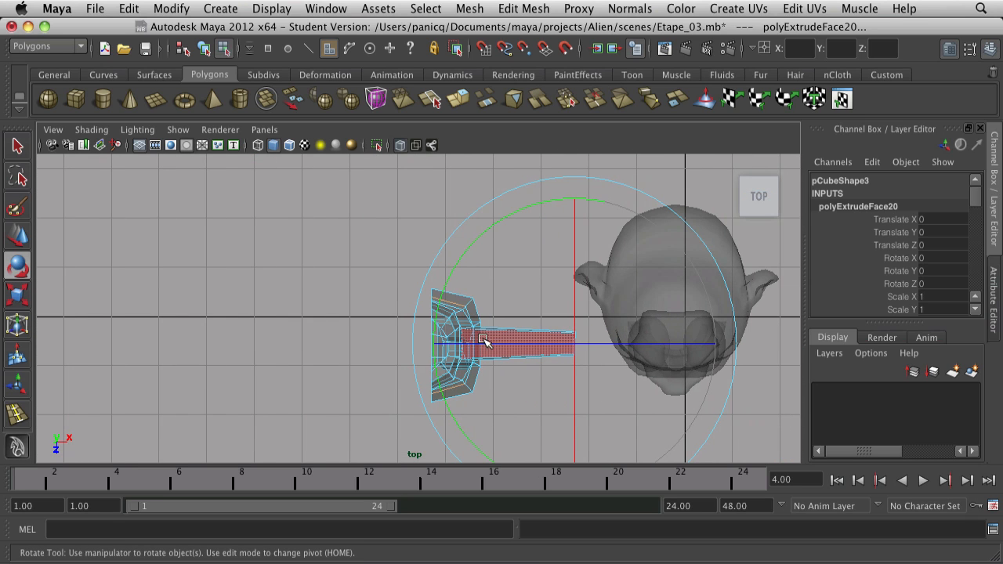
key(space)
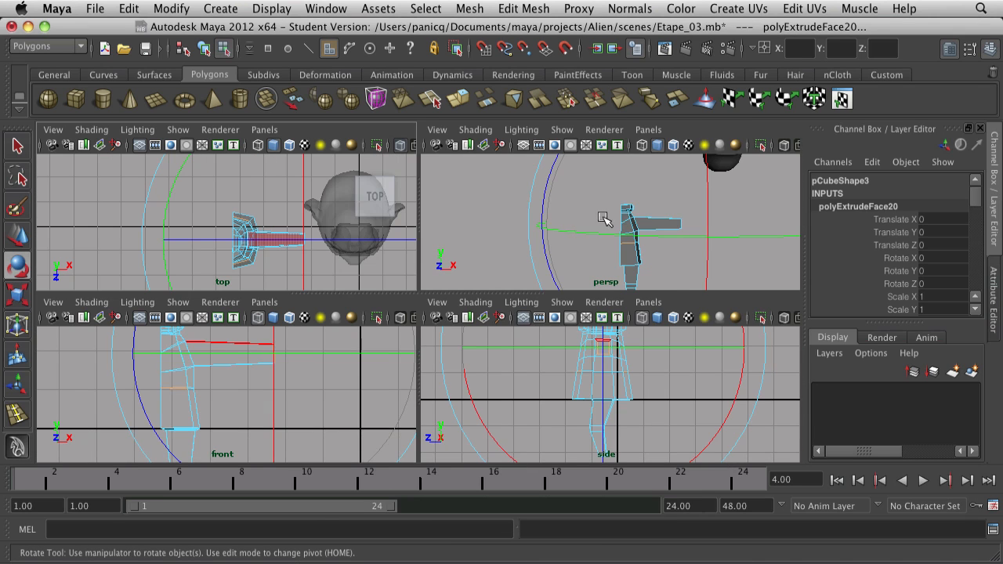
key(space)
alt+drag(620, 300, 510, 316)
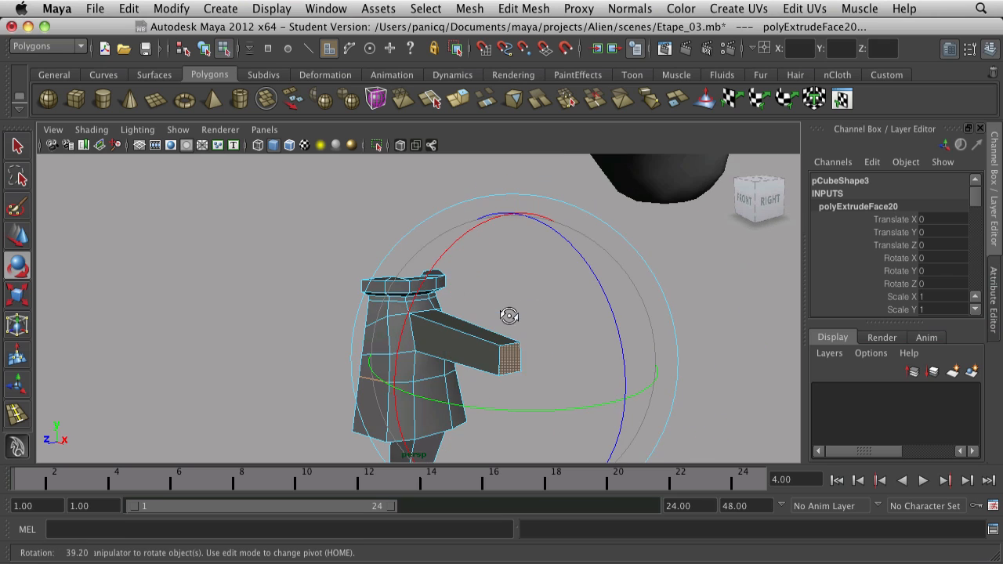
- Insert three edge loops around the arm, one on the upper arm and two close together at the elbow
key(space)
drag(308, 312, 329, 351)
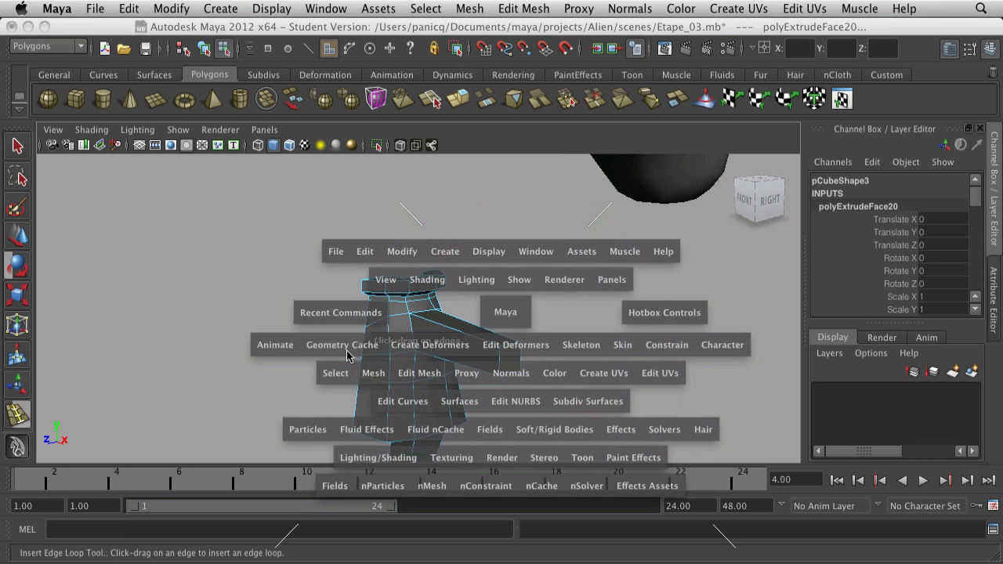
drag(452, 334, 415, 396)
click(447, 324)
scroll(394, 385, up, 5)
scroll(394, 376, down, 1)
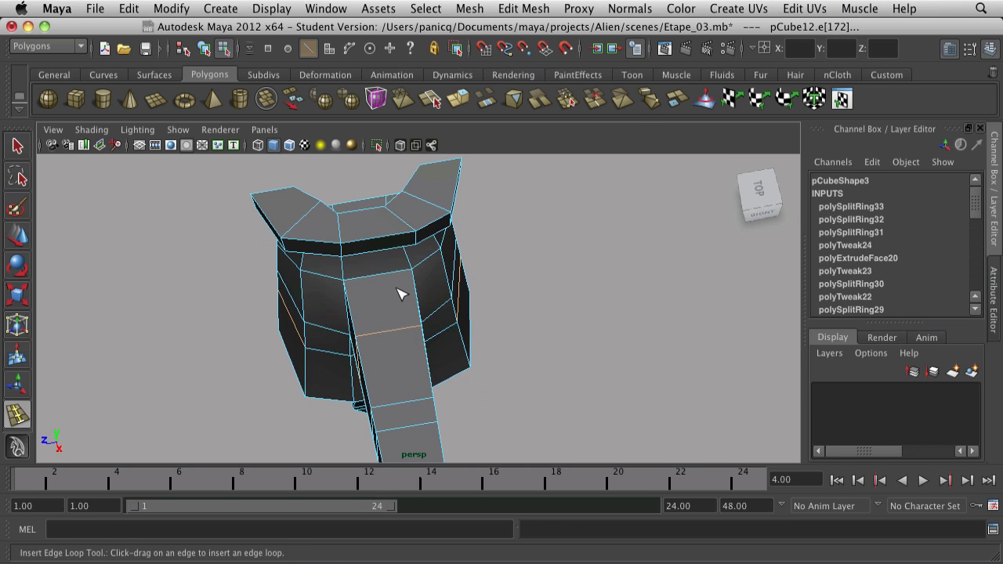
- Scale the upper-arm edge loop larger, mainly in height, to swell the upper arm
key(r)
drag(249, 380, 224, 383)
key(w)
drag(305, 374, 492, 199)
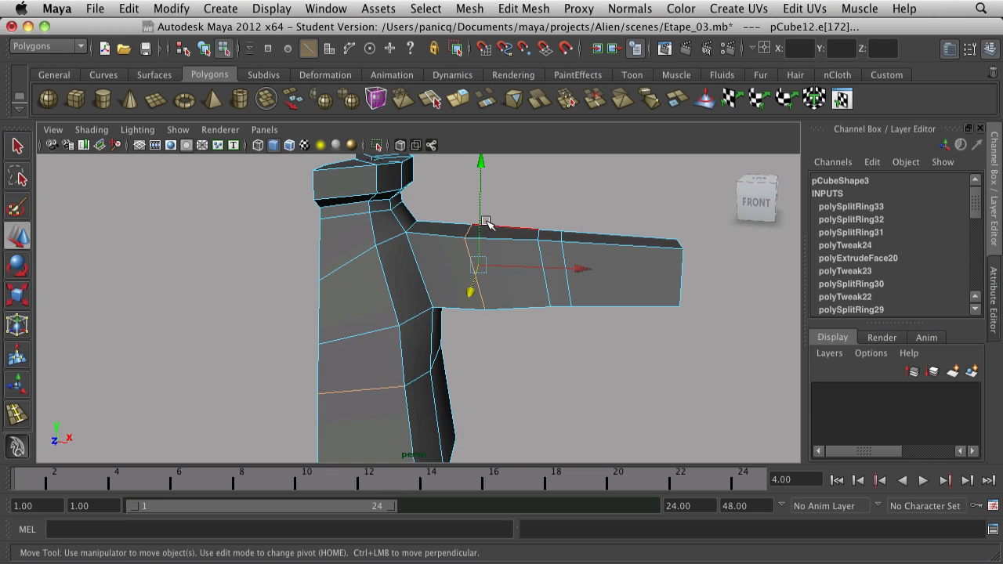
key(r)
alt+right_drag(478, 205, 428, 190)
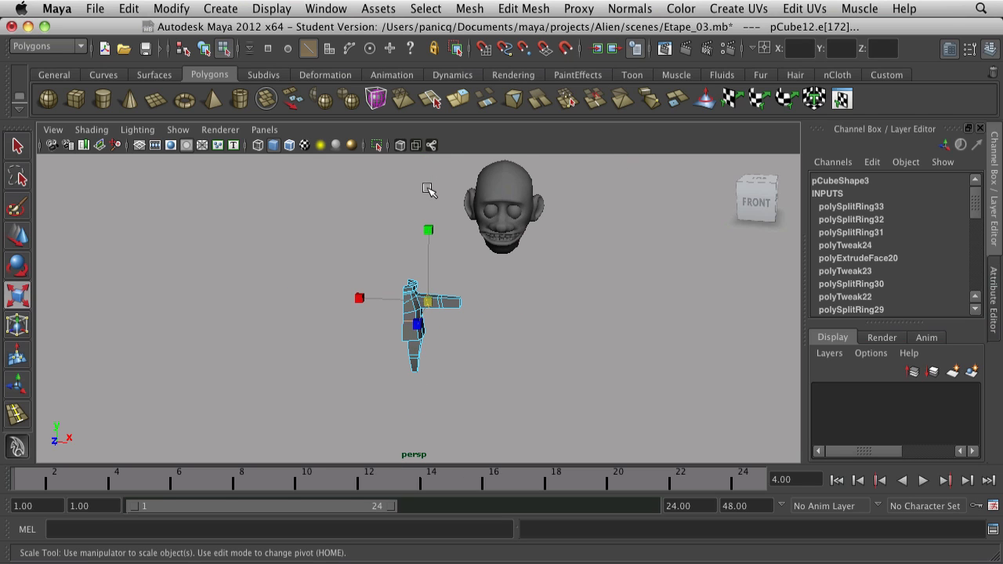
alt+right_drag(427, 190, 460, 209)
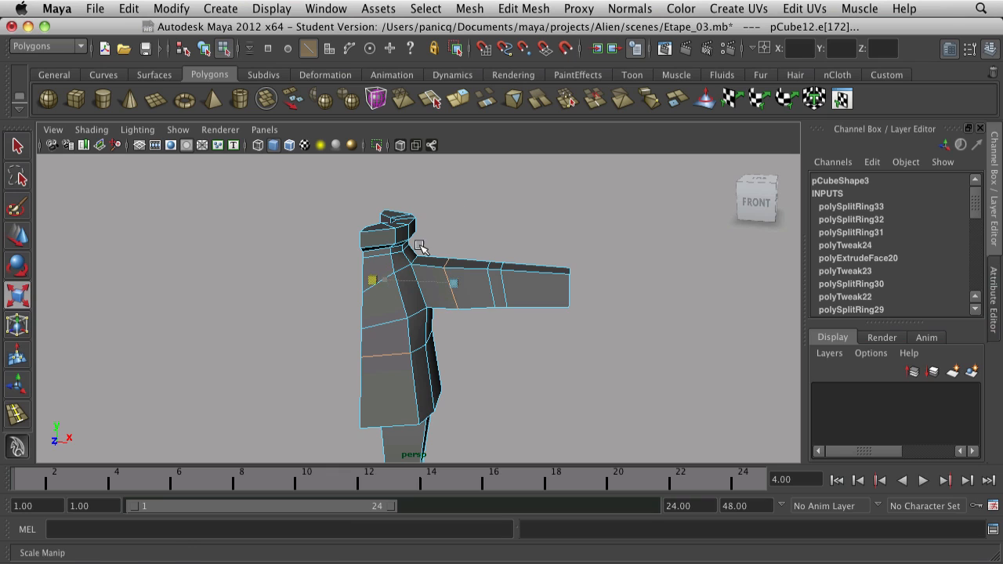
drag(457, 191, 455, 208)
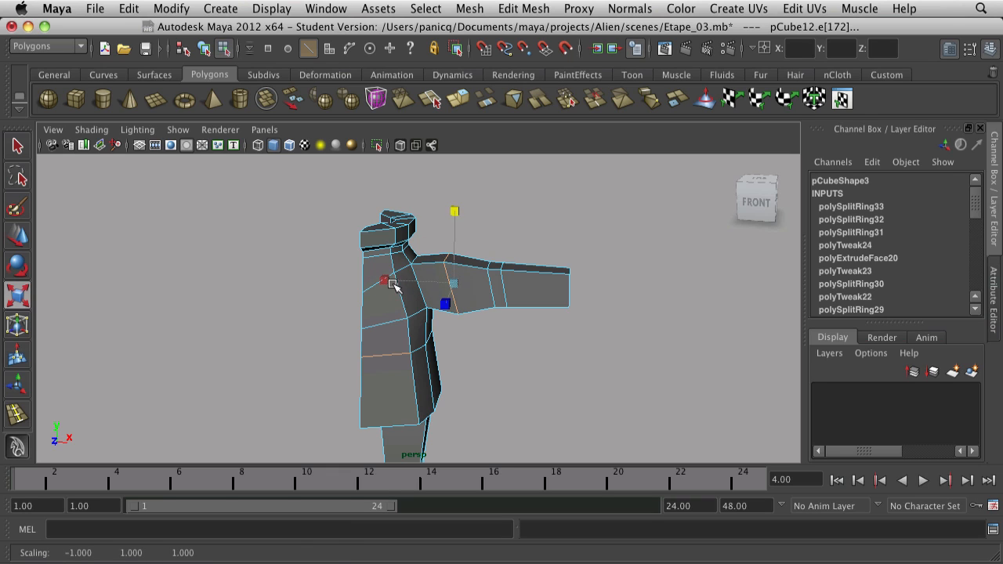
click(385, 282)
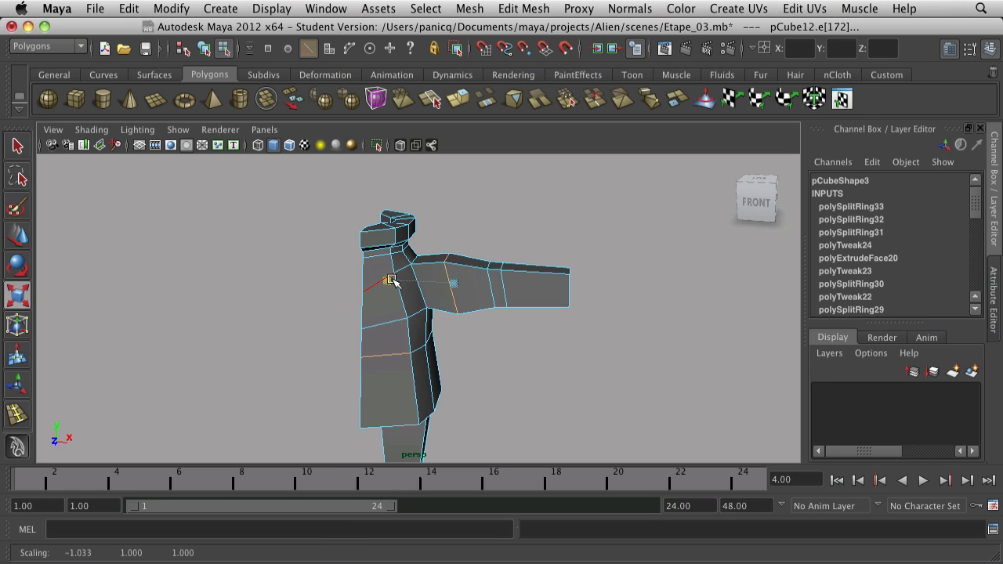
- Select the edge loop just beyond the elbow and scale it up uniformly by about 1.18 to thicken the forearm
alt+right_drag(436, 284, 510, 289)
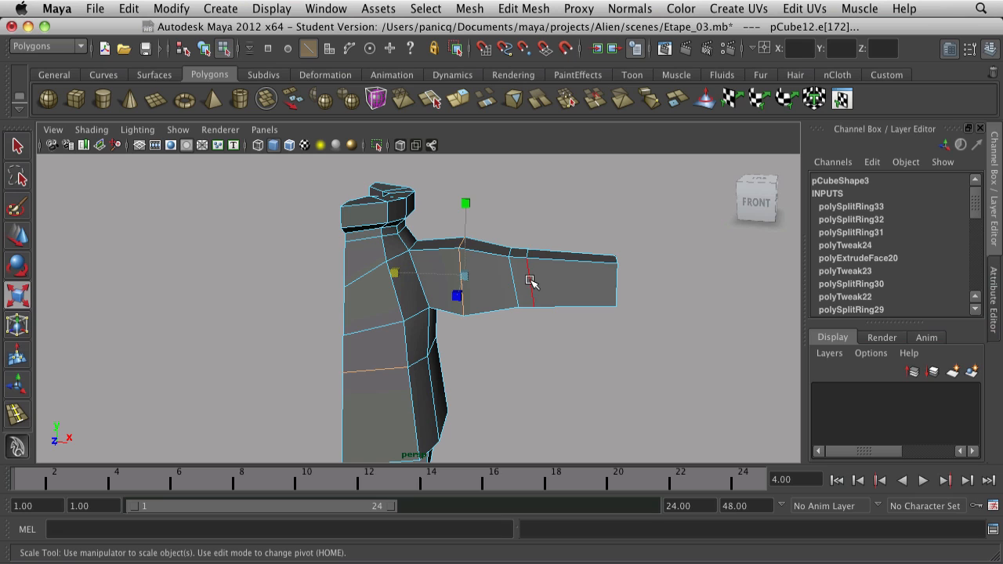
click(529, 282)
drag(529, 283, 540, 280)
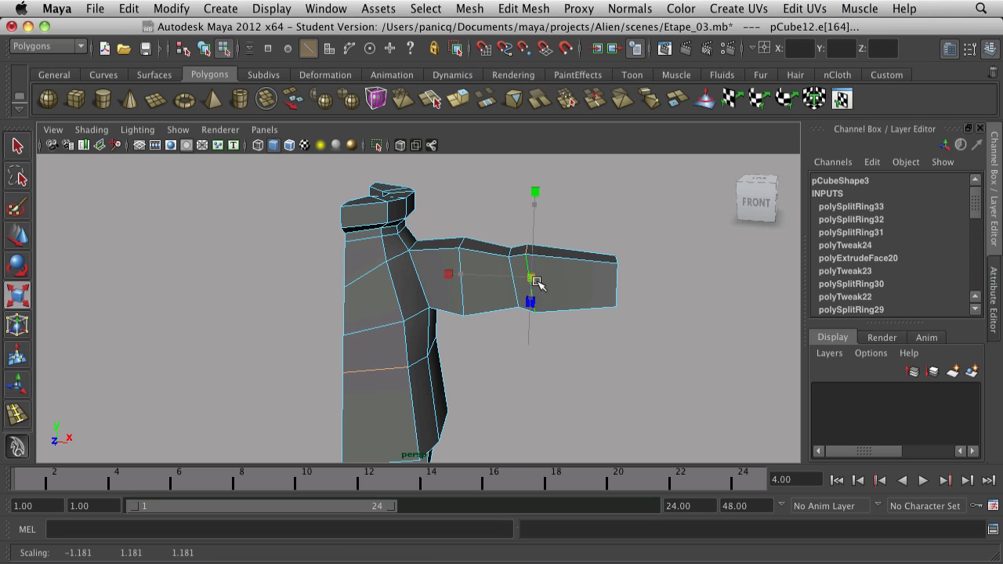
click(512, 336)
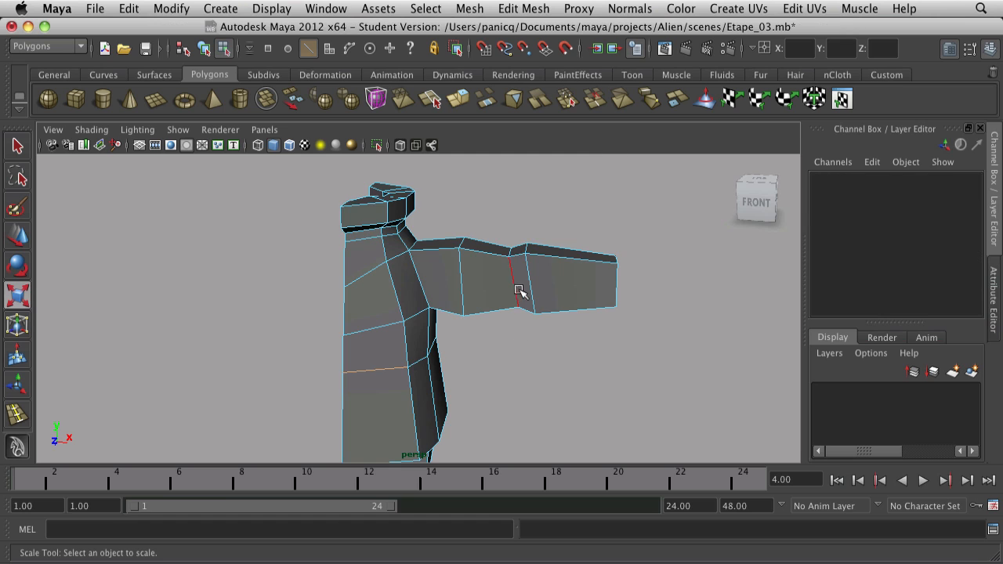
alt+drag(522, 287, 546, 358)
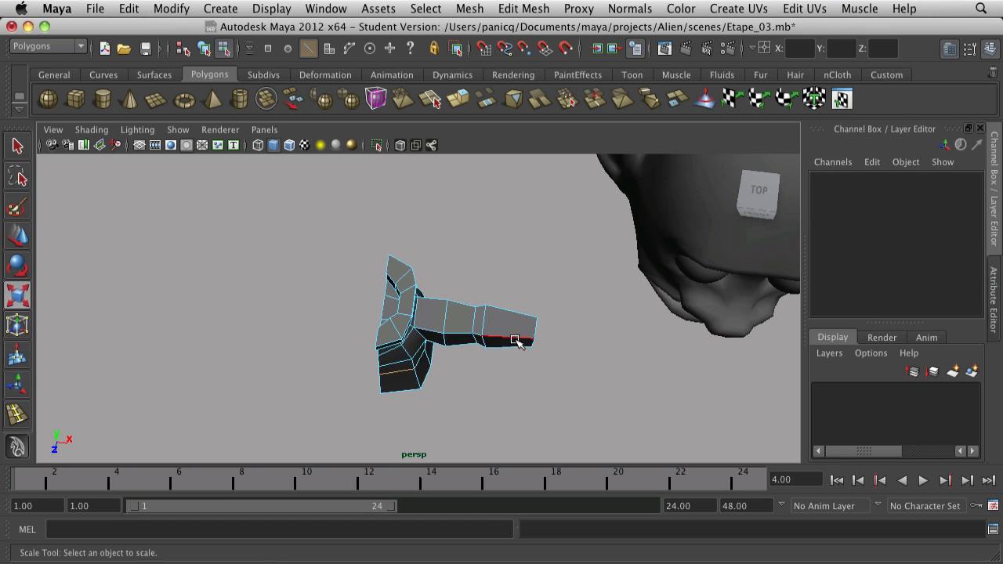
- Select the elbow and forearm vertices, then rotate and move them forward to bend the arm
key(w)
drag(530, 394, 500, 376)
click(445, 348)
scroll(419, 368, up, 5)
right_drag(342, 394, 307, 389)
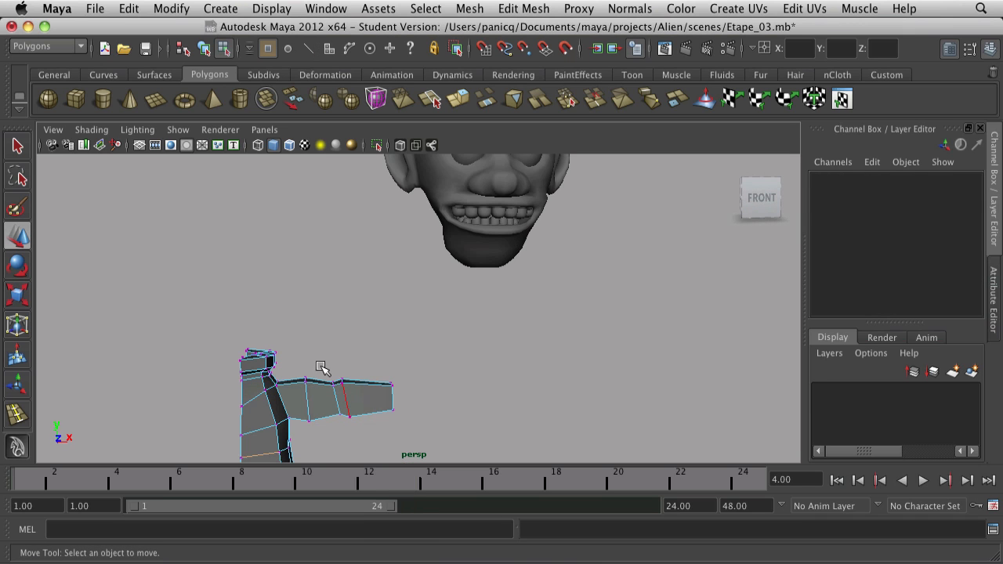
drag(421, 430, 447, 369)
key(e)
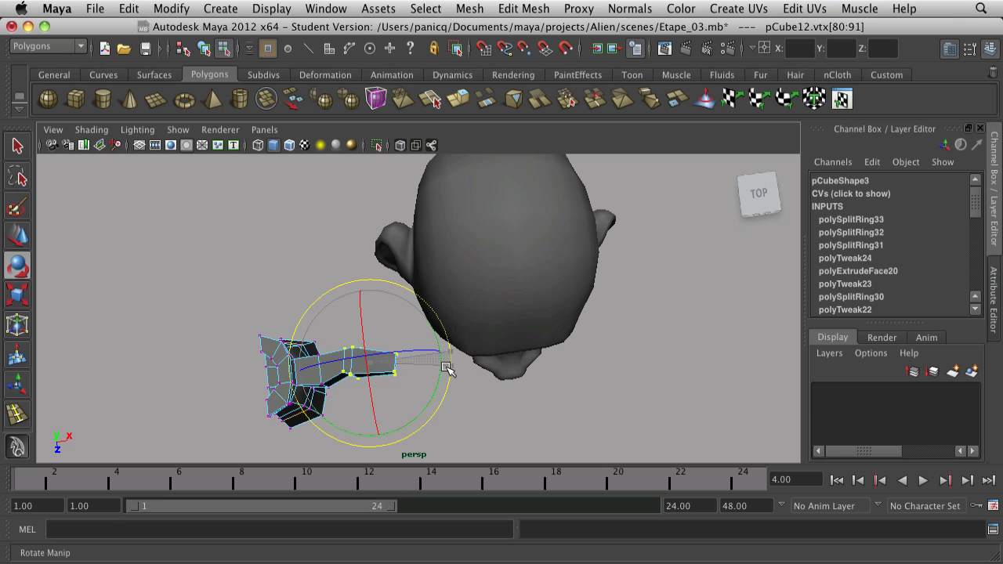
key(w)
drag(374, 413, 376, 420)
click(338, 412)
alt+drag(346, 378, 338, 379)
alt+middle_drag(361, 364, 434, 265)
scroll(433, 270, up, 4)
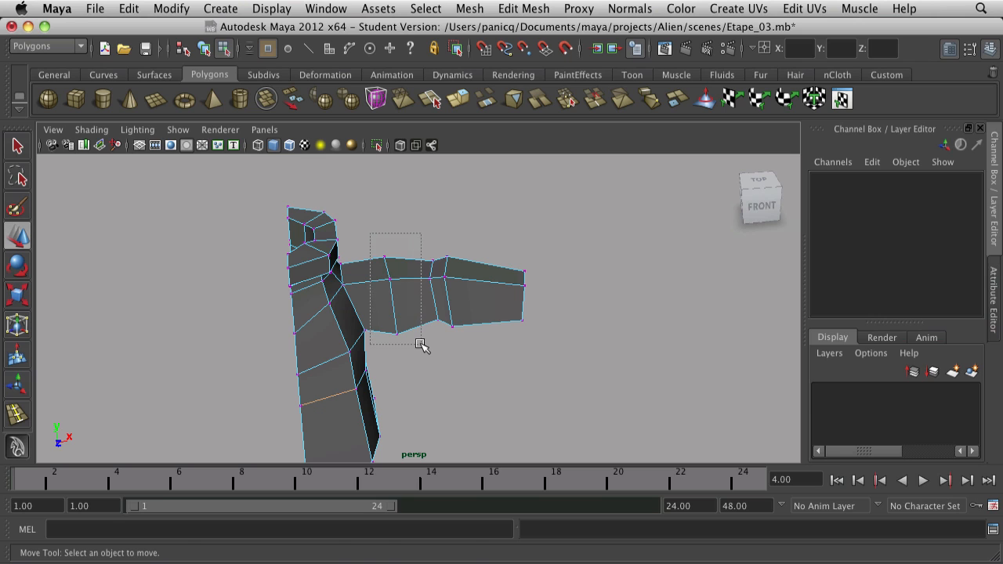
drag(420, 345, 420, 343)
shift+drag(556, 333, 571, 340)
key(e)
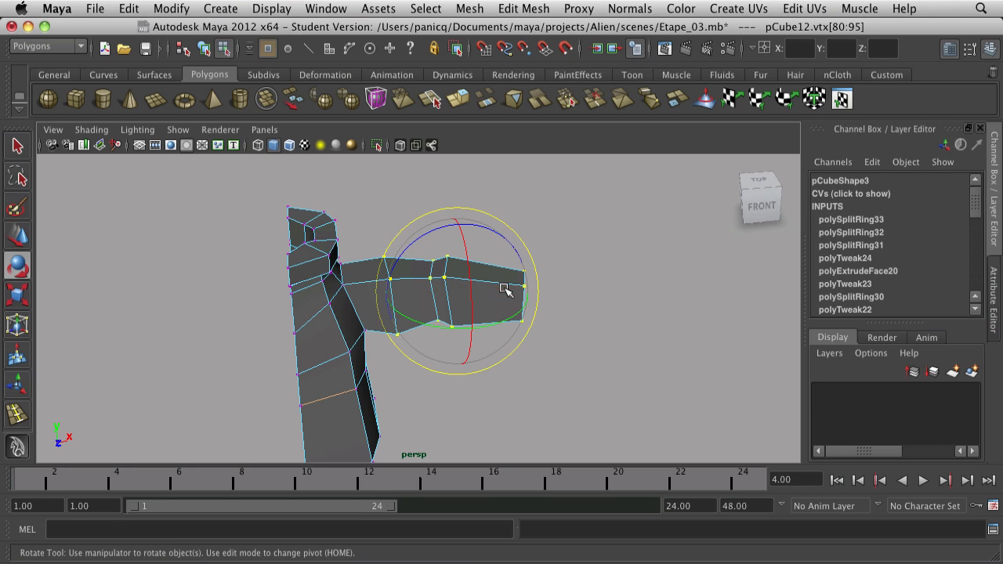
key(z)
key(r)
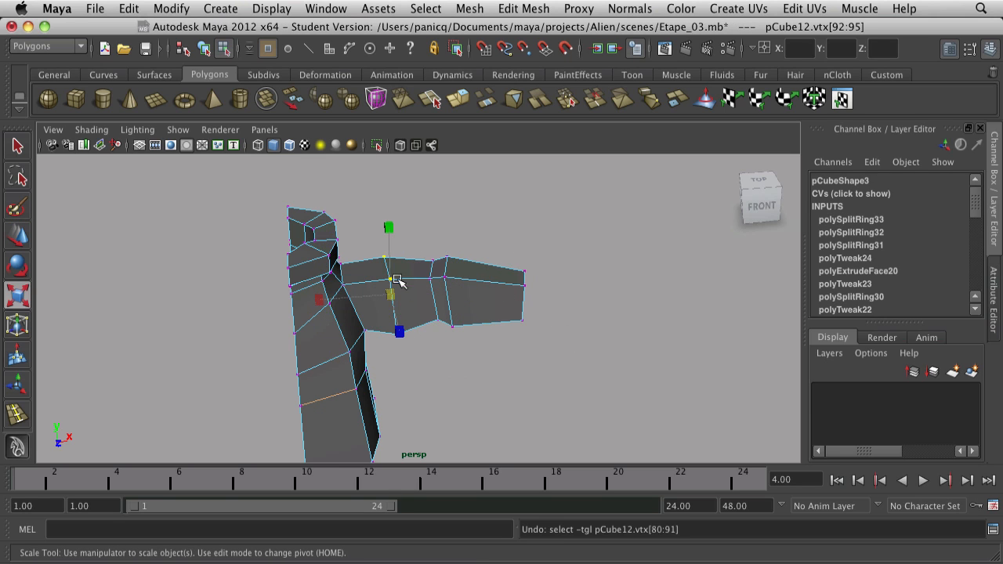
drag(387, 228, 443, 271)
key(z)
drag(554, 345, 556, 345)
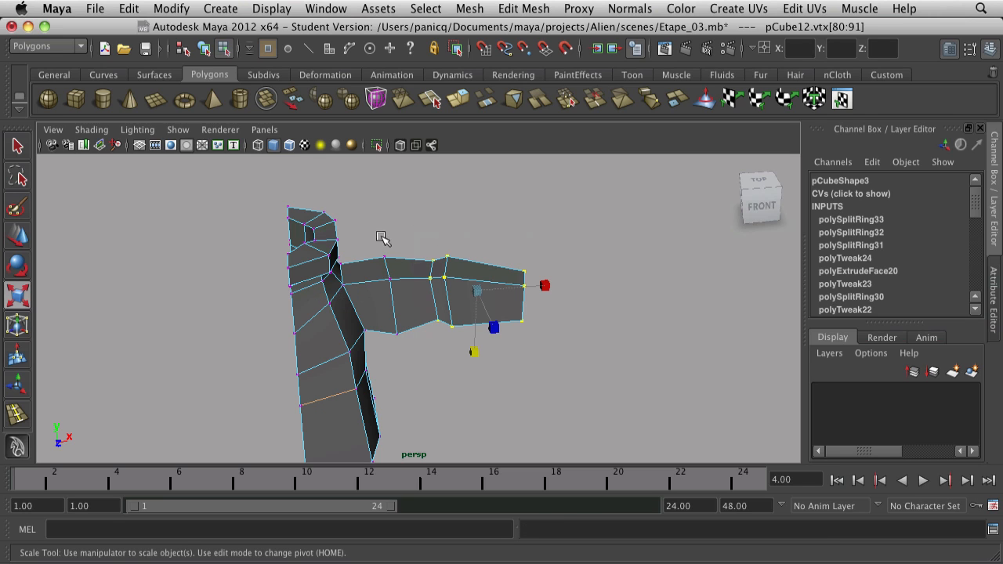
shift+drag(423, 342, 455, 332)
alt+drag(514, 383, 345, 335)
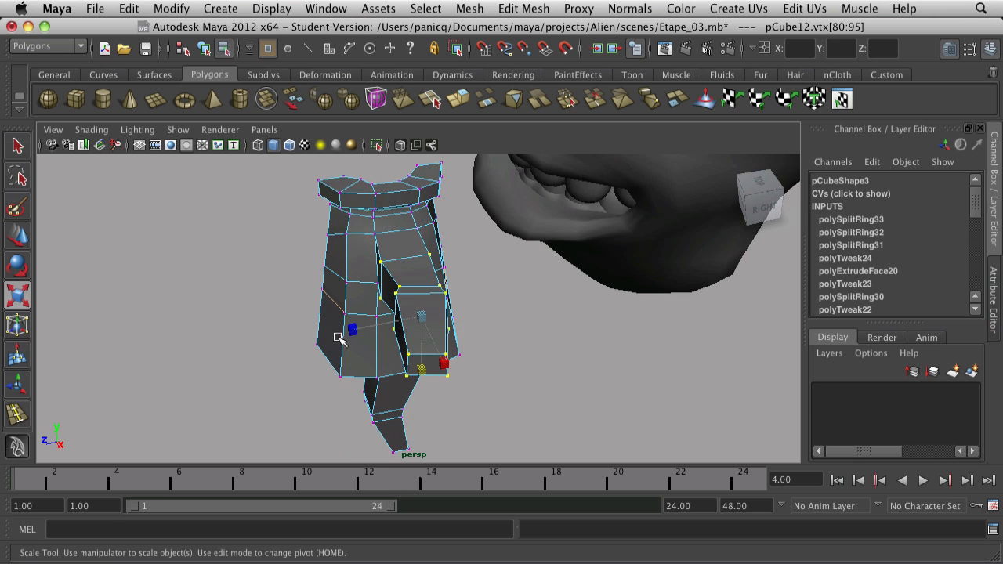
click(530, 373)
- Display the body smoothed, return to object mode, and check its shape beside the head
alt+drag(530, 373, 437, 365)
key(3)
scroll(419, 347, up, 6)
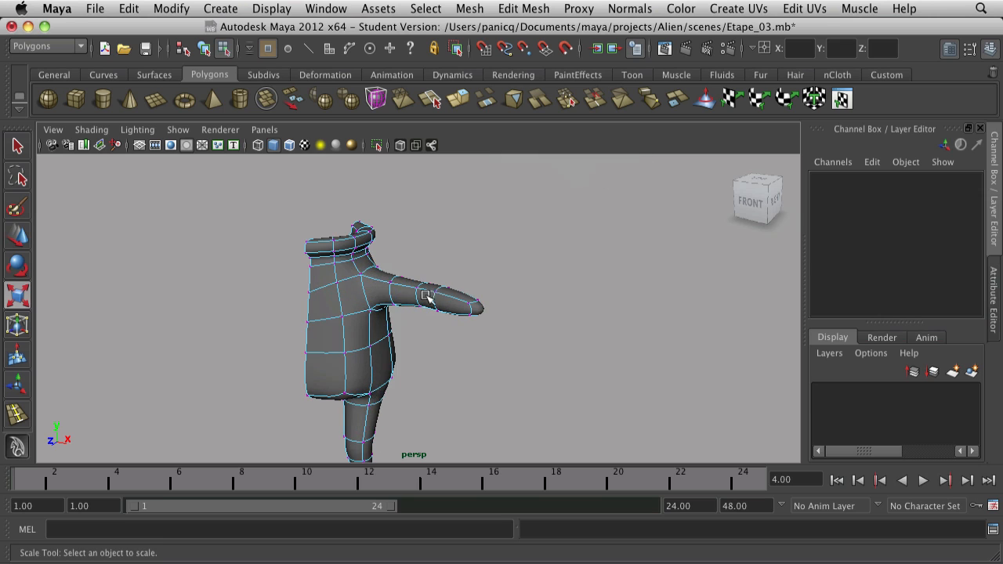
right_drag(359, 300, 429, 286)
scroll(434, 298, down, 8)
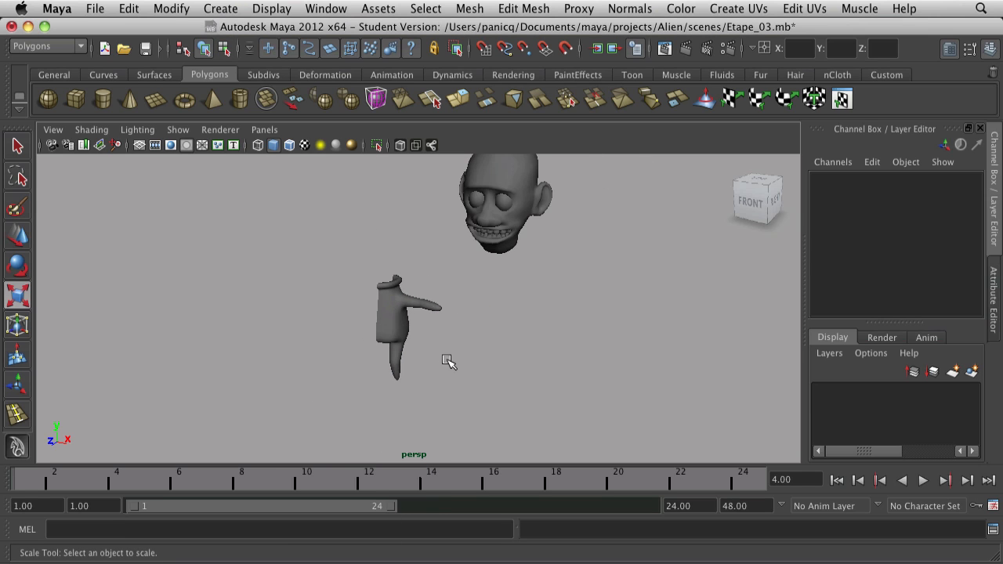
alt+drag(453, 390, 379, 379)
key(r)
- In the side view, select the front edge of the body's lower loop and move it forward and slightly up to bulge the belly
key(space)
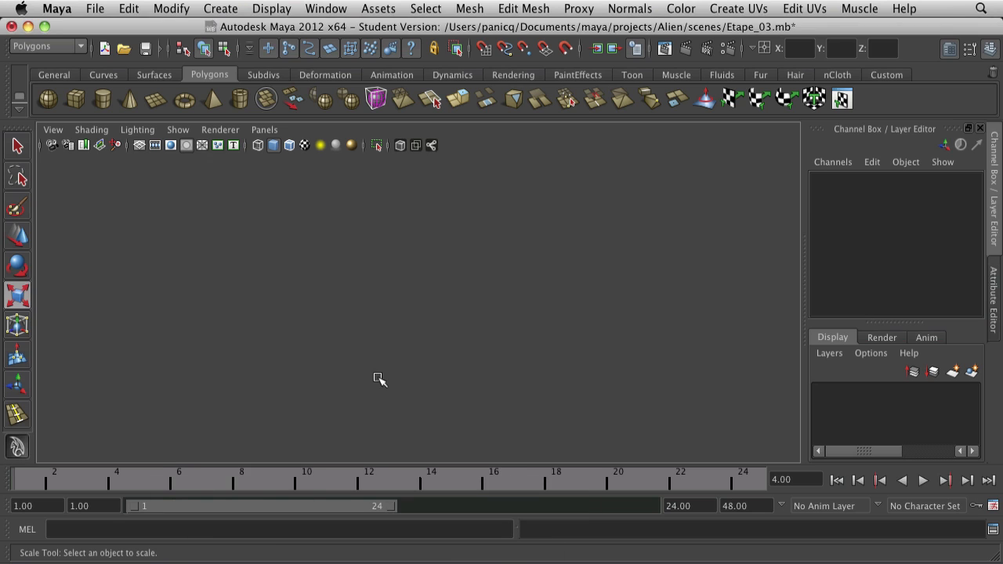
key(space)
scroll(405, 269, up, 3)
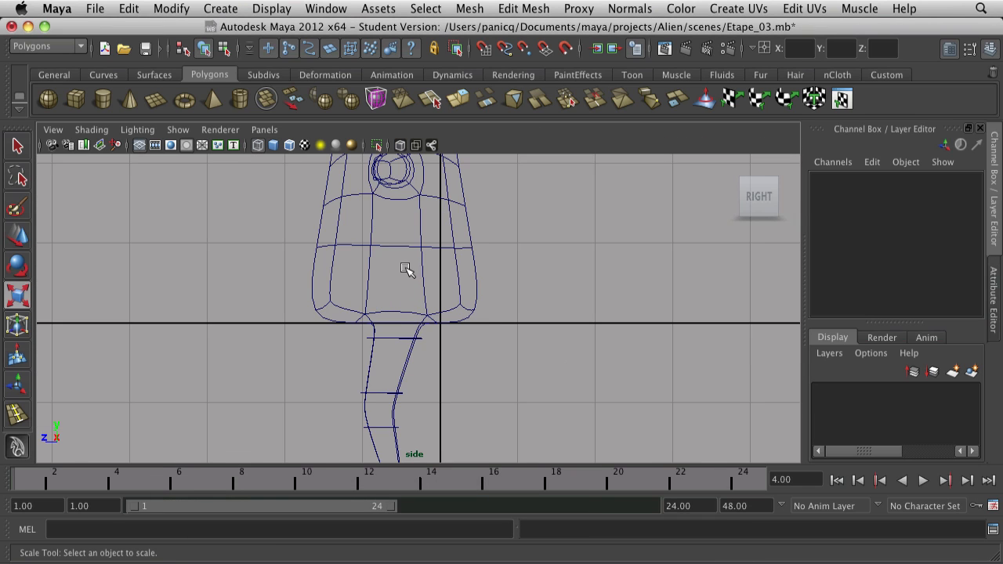
alt+middle_drag(405, 269, 410, 345)
click(442, 327)
right_drag(441, 329, 374, 325)
drag(275, 312, 361, 350)
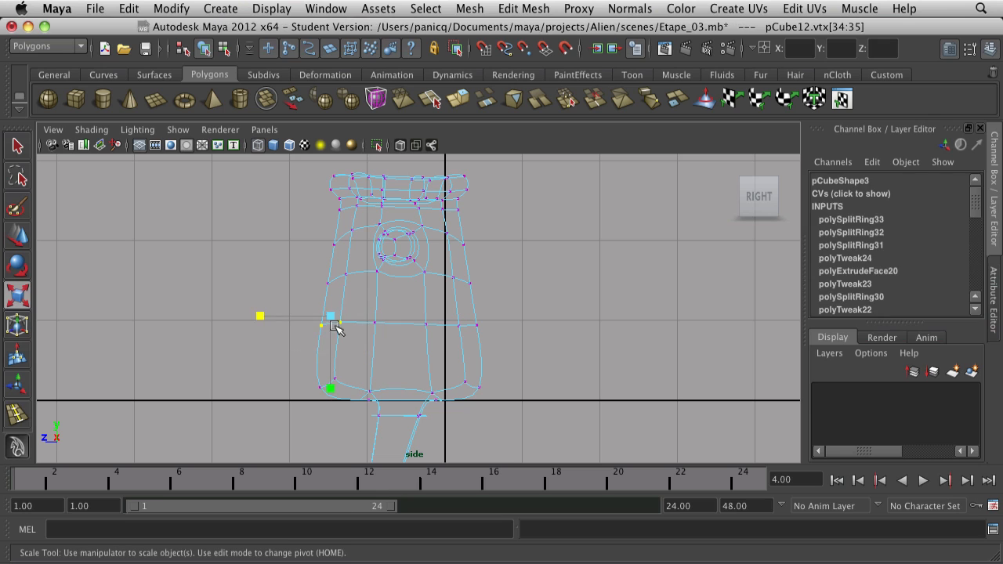
key(g)
click(435, 323)
key(w)
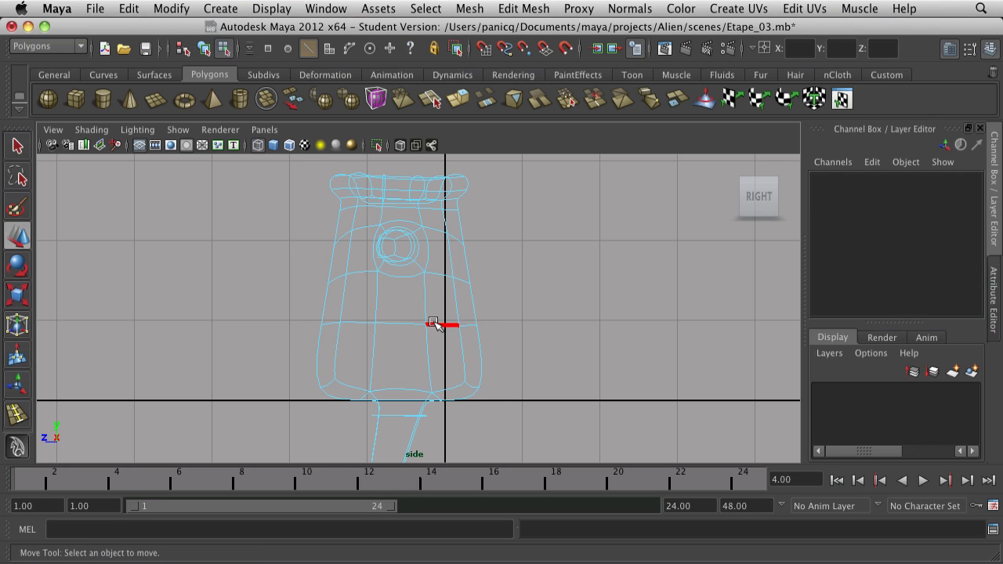
click(330, 320)
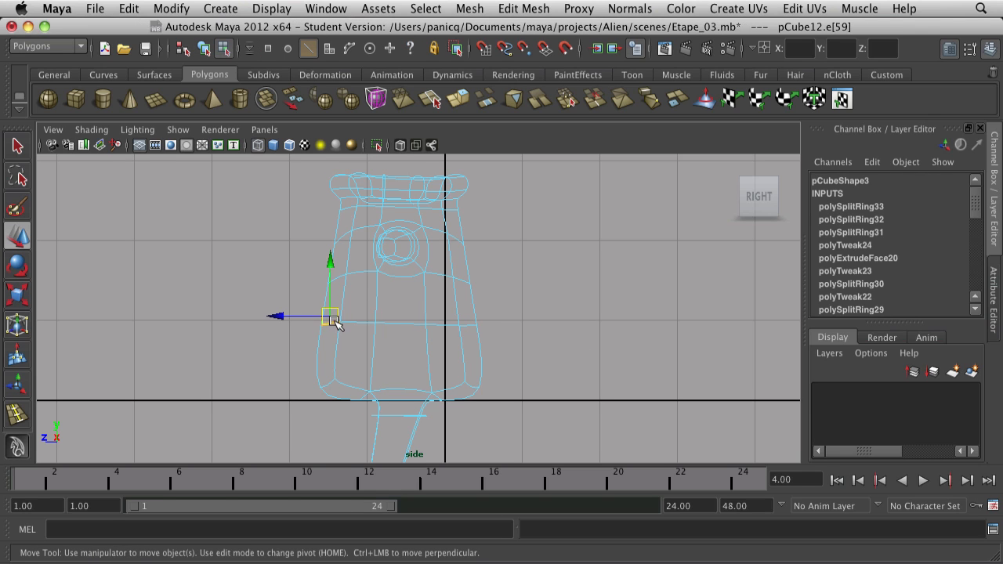
drag(329, 317, 313, 311)
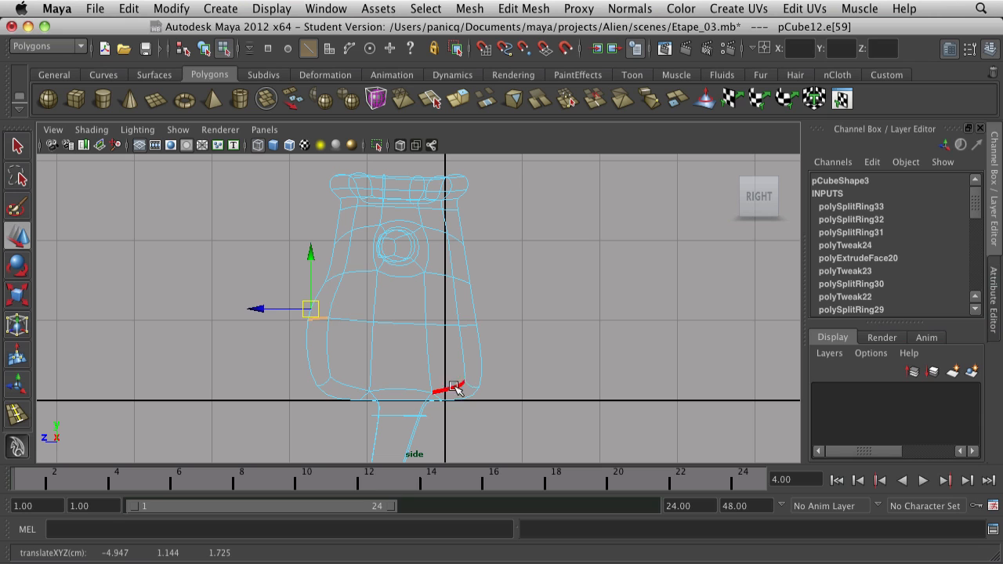
- In the side view, raise the back edge of the body's lower loop, then adjust the vertices at the upper front of the chest
drag(478, 398, 476, 357)
click(510, 381)
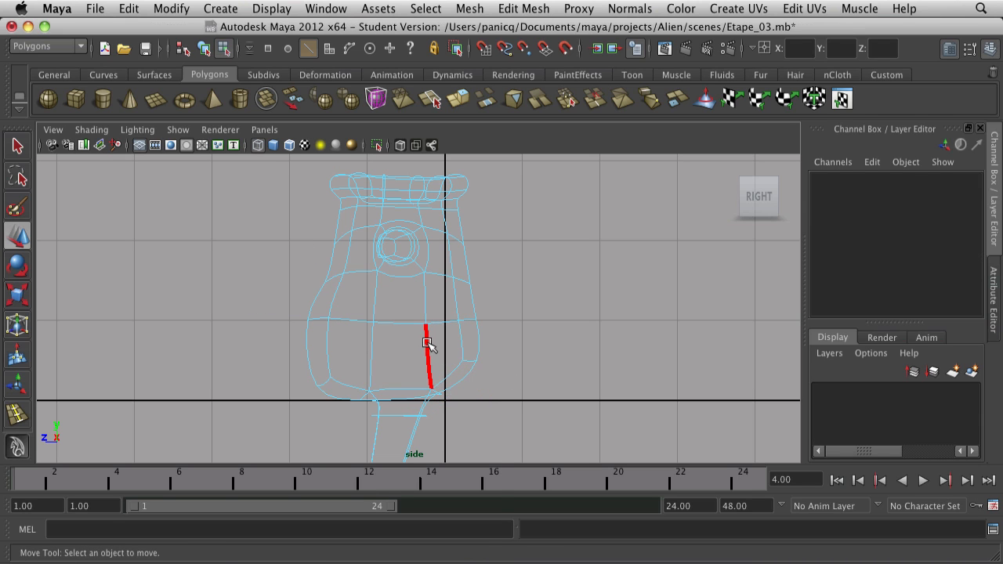
right_drag(425, 344, 357, 354)
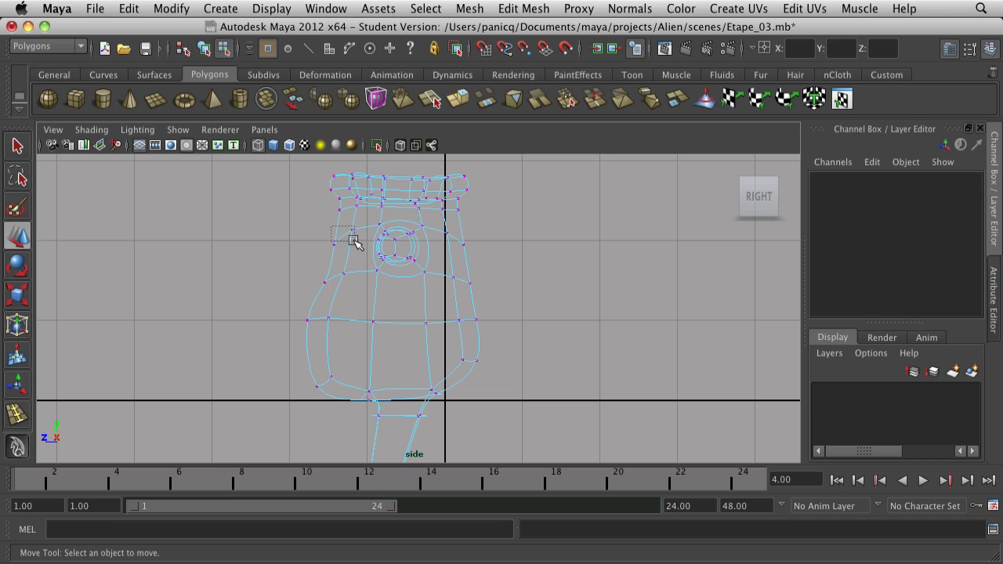
drag(354, 241, 327, 259)
click(232, 273)
scroll(441, 298, down, 5)
- Examine the body in perspective from the front and below, selecting vertices at the lower outer corner and on the torso
key(space)
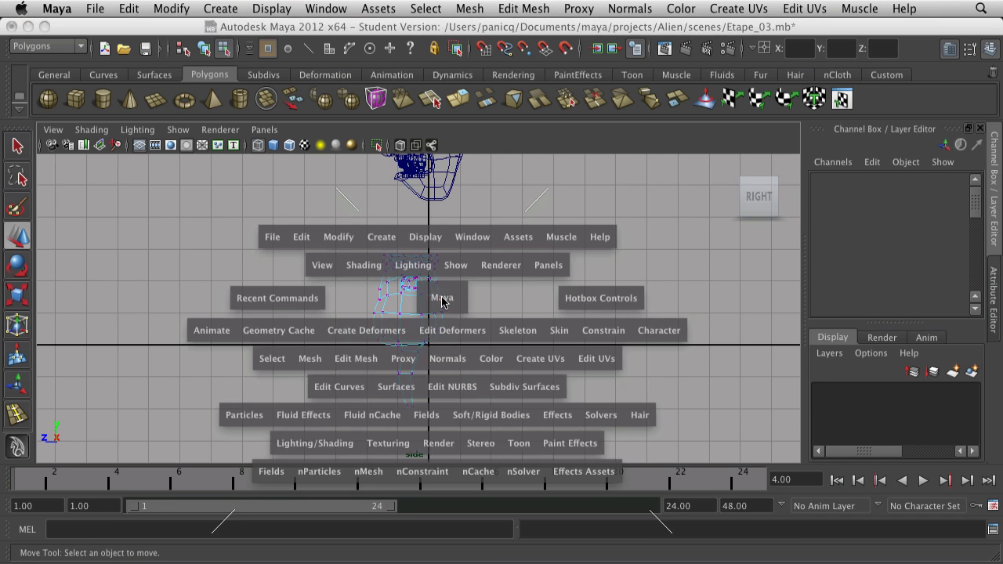
key(space)
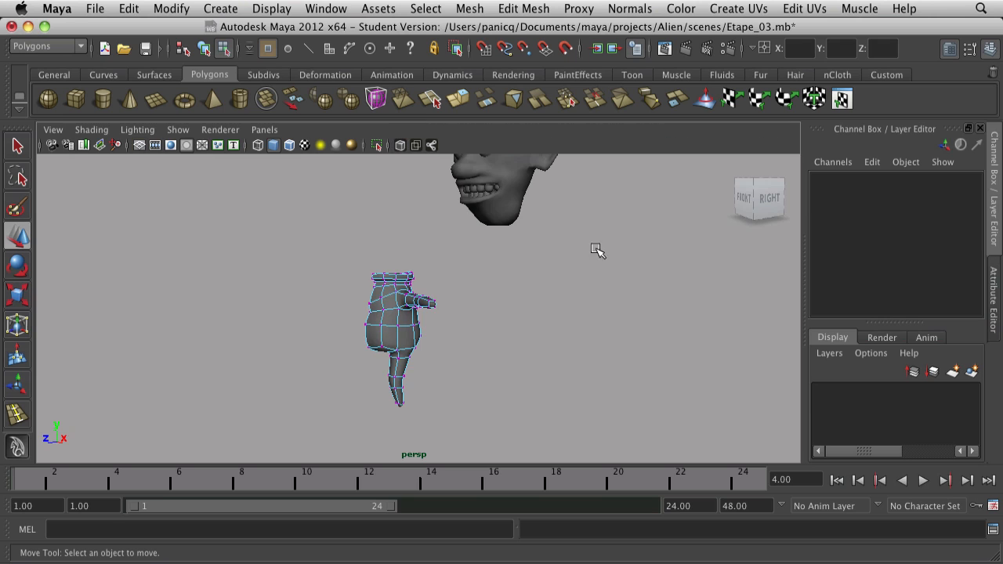
right_drag(417, 322, 488, 300)
alt+drag(448, 309, 509, 381)
scroll(501, 380, up, 5)
alt+middle_drag(341, 364, 458, 288)
right_drag(458, 314, 411, 309)
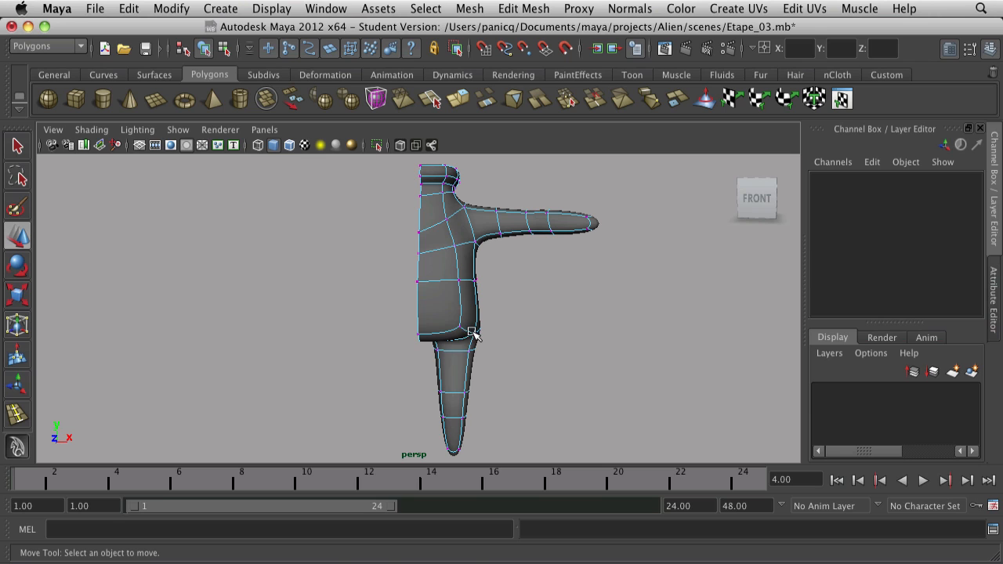
click(471, 332)
shift+click(457, 327)
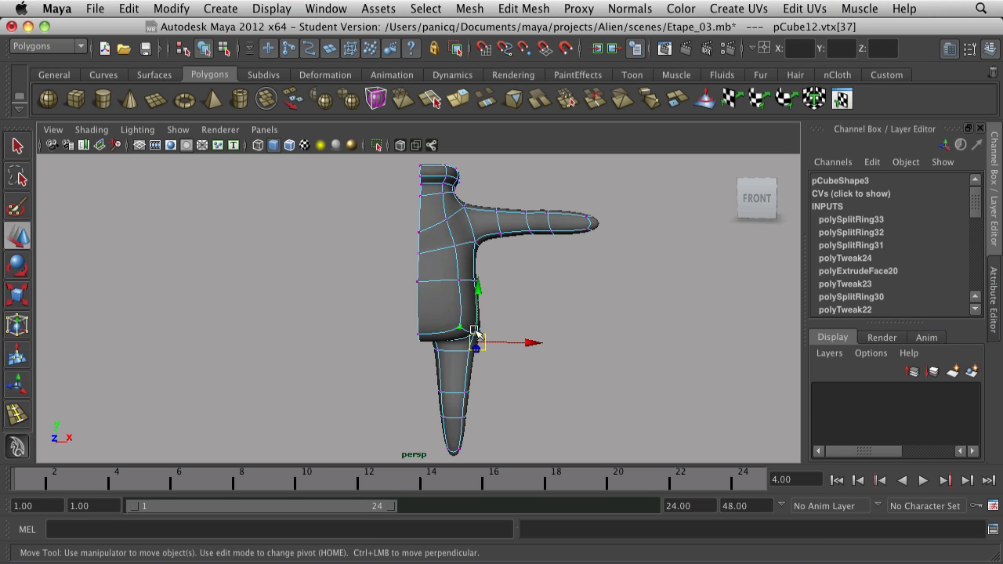
drag(481, 335, 487, 302)
click(542, 339)
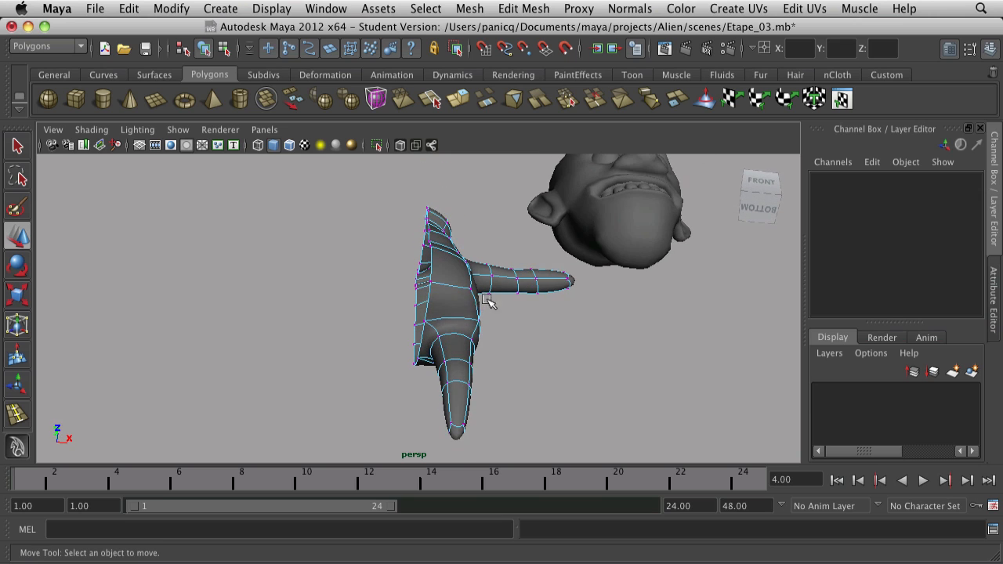
click(432, 282)
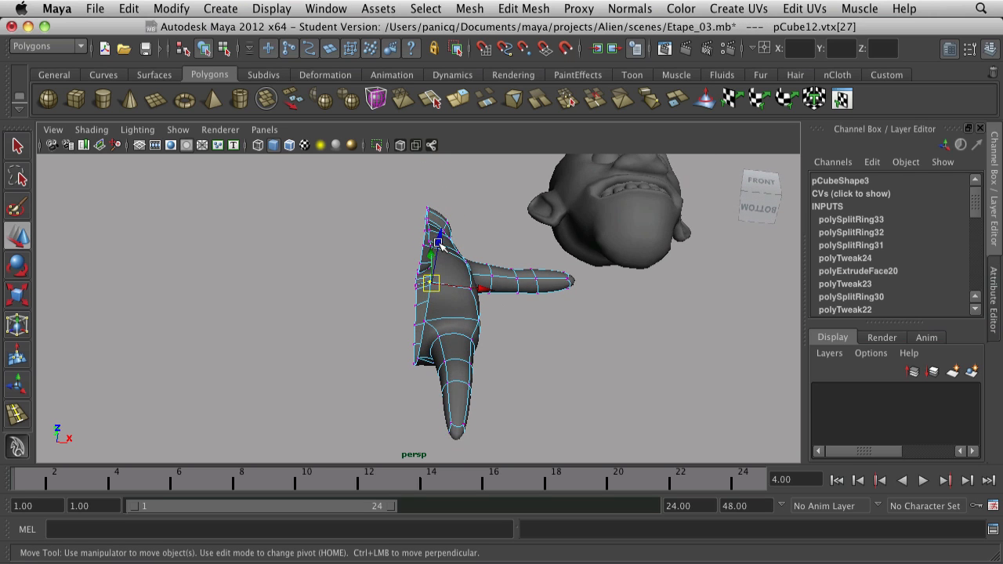
click(548, 365)
- Return the body to object mode and check its overall shape and proportions beside the head
alt+drag(549, 365, 414, 379)
scroll(469, 374, down, 4)
scroll(449, 342, down, 4)
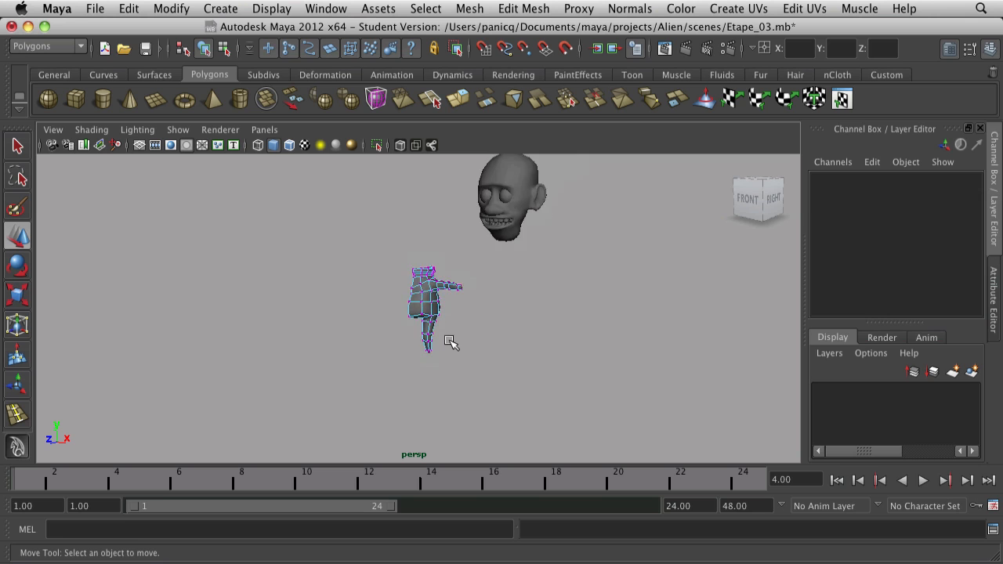
alt+middle_drag(450, 342, 436, 383)
right_drag(421, 350, 488, 326)
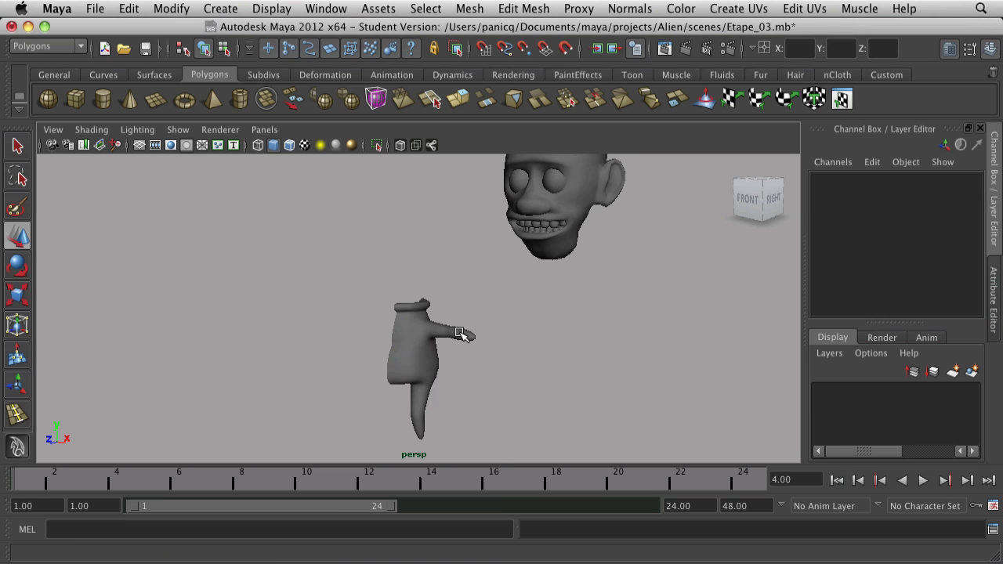
alt+drag(466, 336, 454, 352)
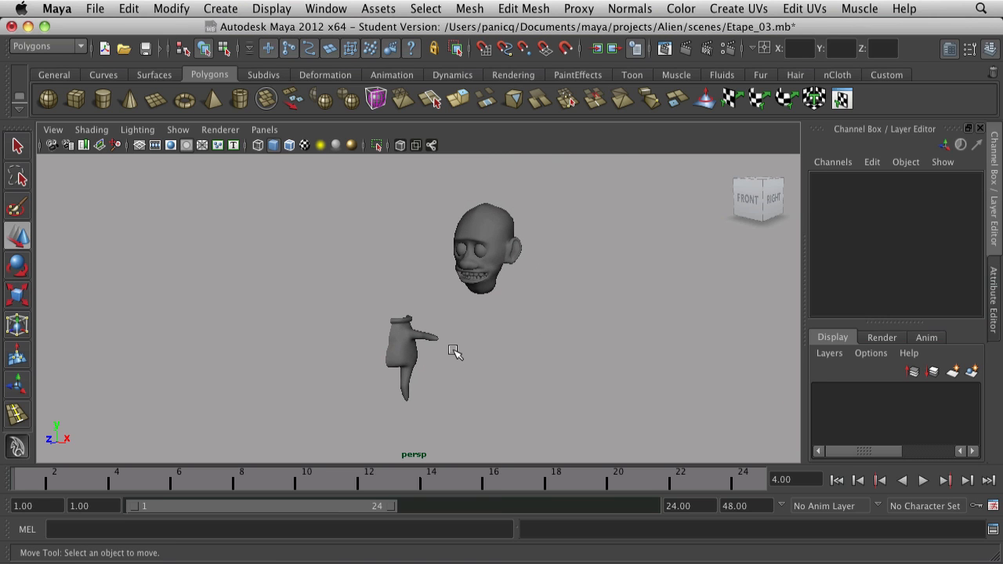